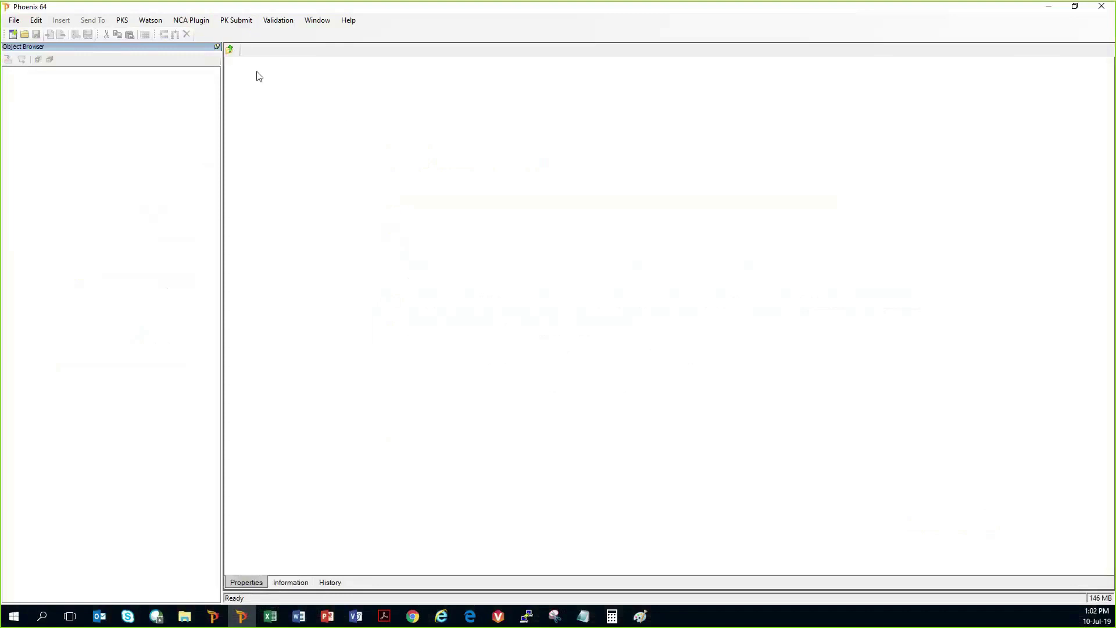
Start creating a PC domain with PK Submit
left_click(232, 24)
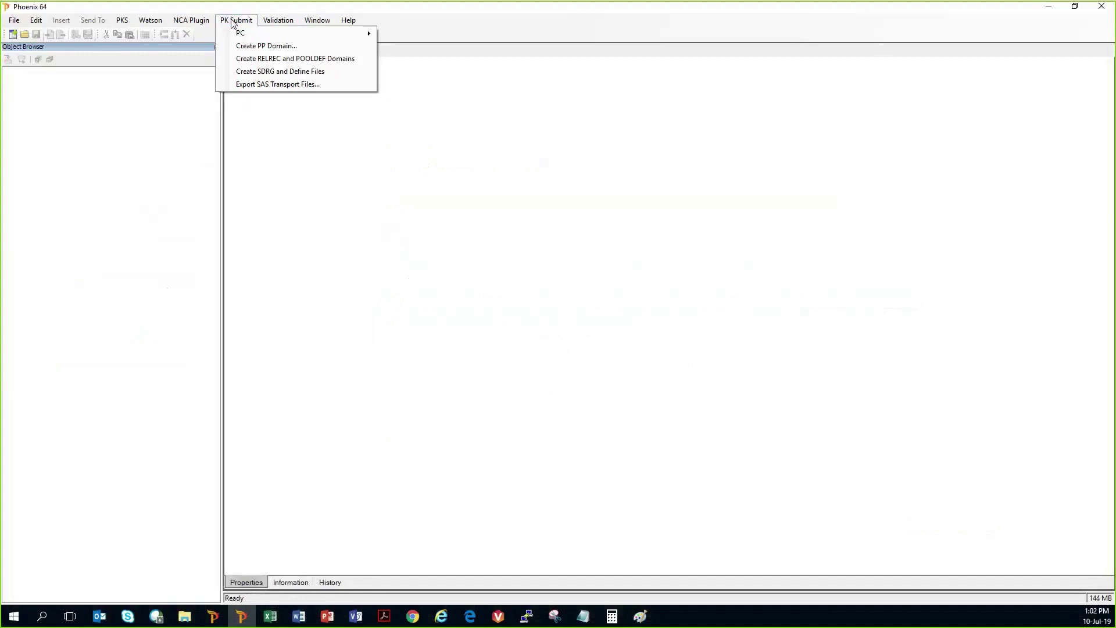
mouse_move(240, 35)
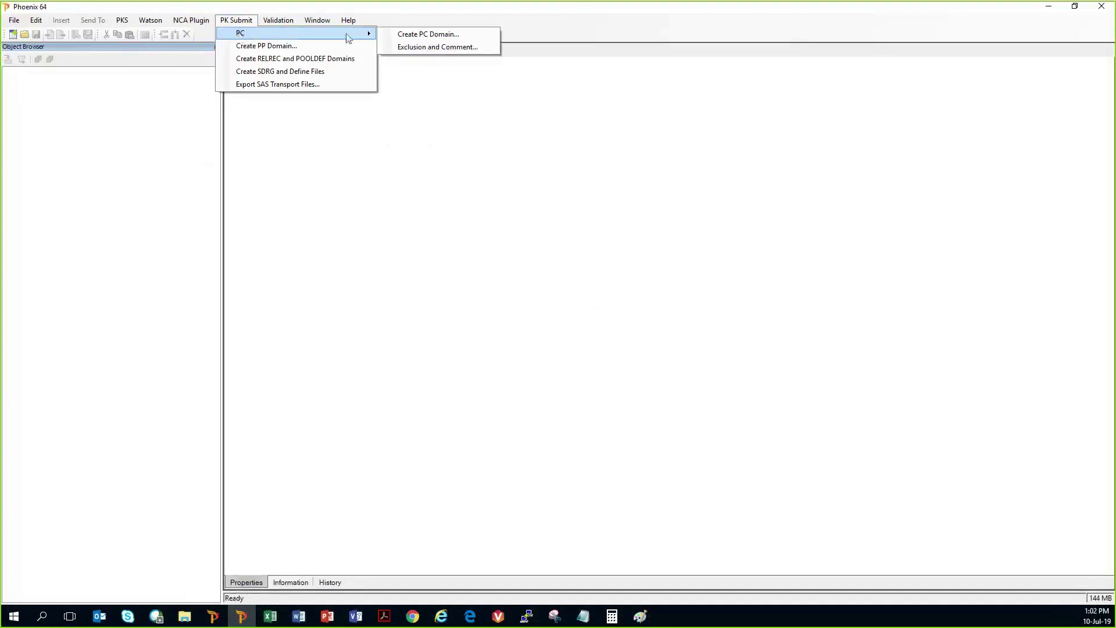
left_click(429, 36)
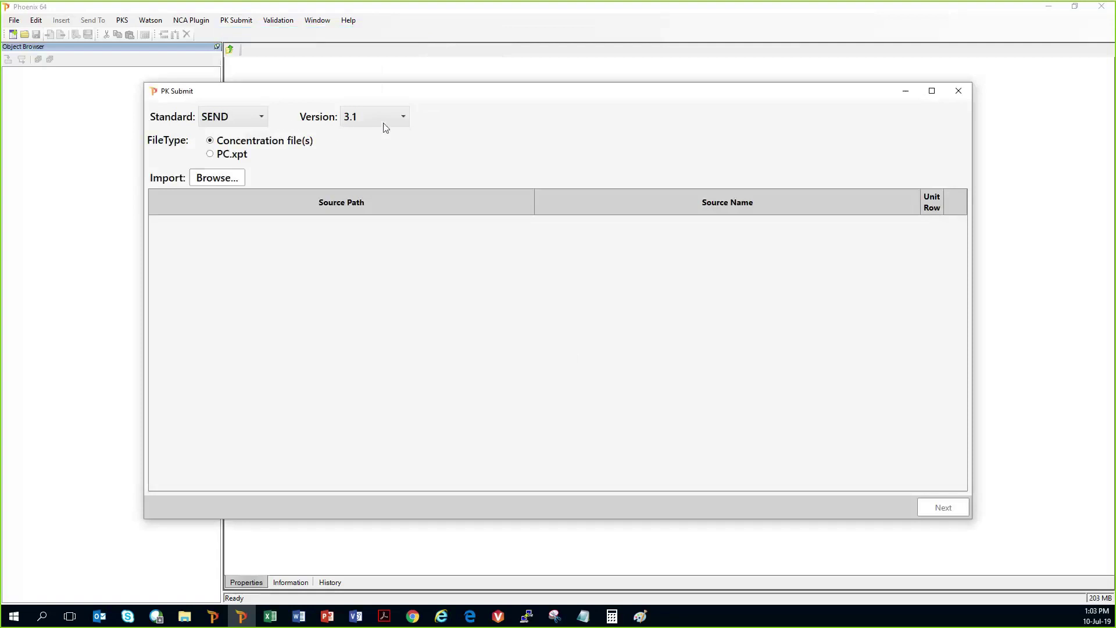
Check the available SEND versions, switch the standard to SDTM, and set it back to SEND
left_click(404, 118)
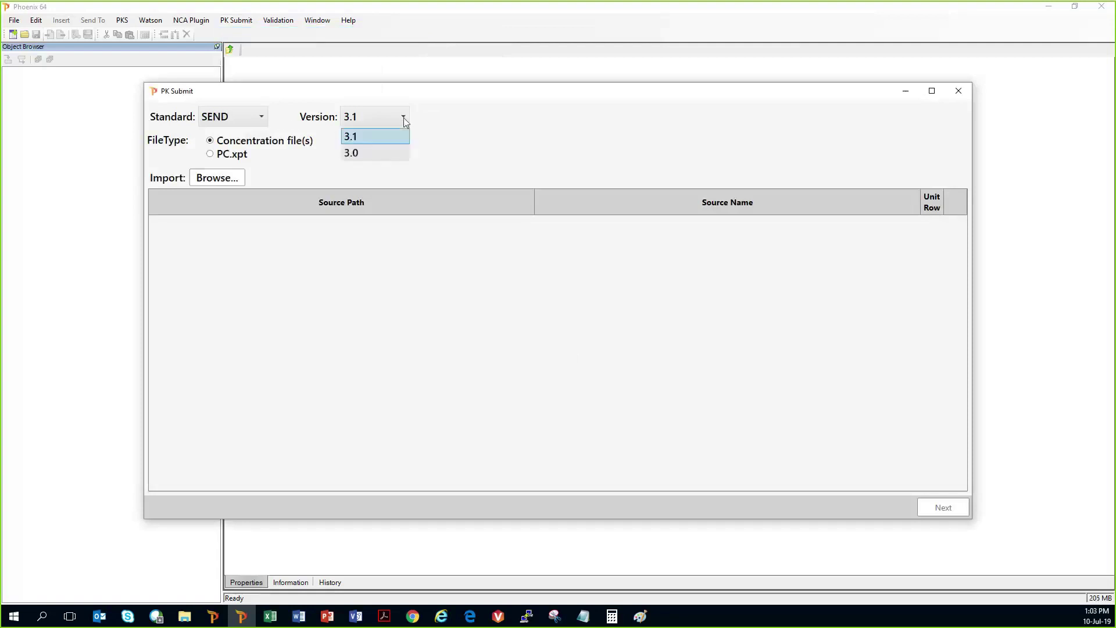
left_click(404, 118)
left_click(258, 118)
left_click(248, 157)
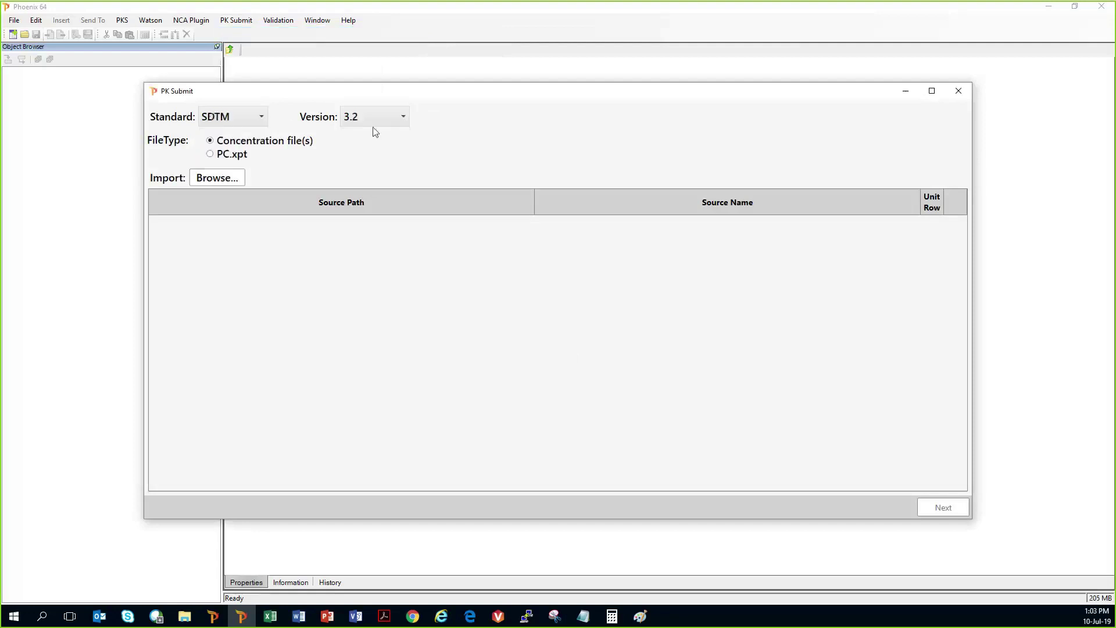
left_click(261, 122)
left_click(248, 140)
Import BA File1_Test Study1_Analyte A.xls and BA File1_Test Study1_Analyte B.xlsx as concentration files and continue to the variable mapping
left_click(224, 182)
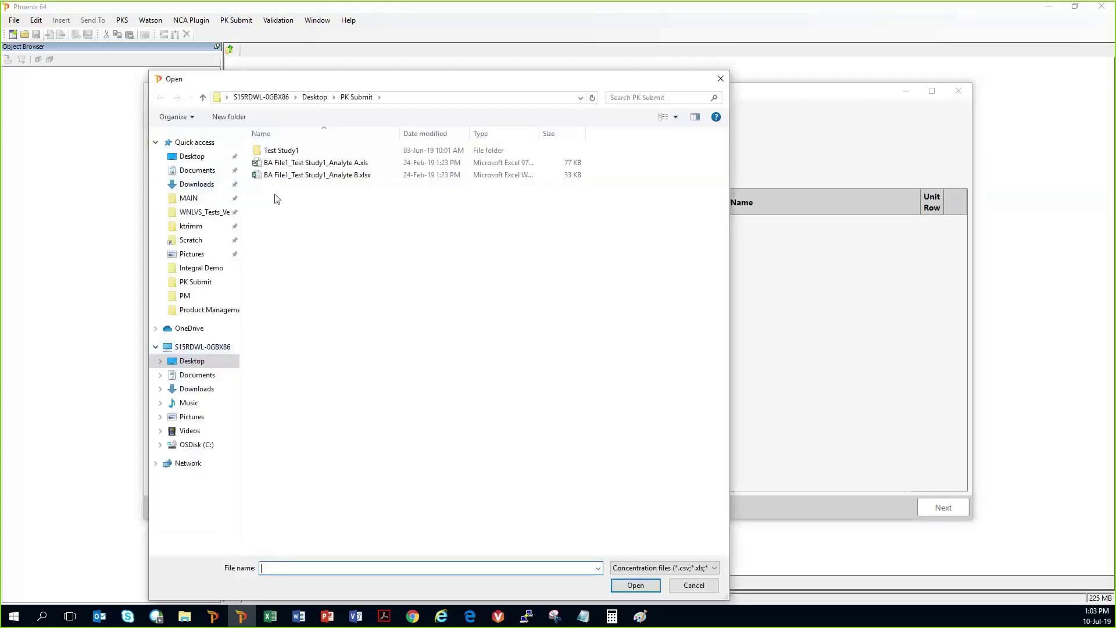
left_click(297, 168)
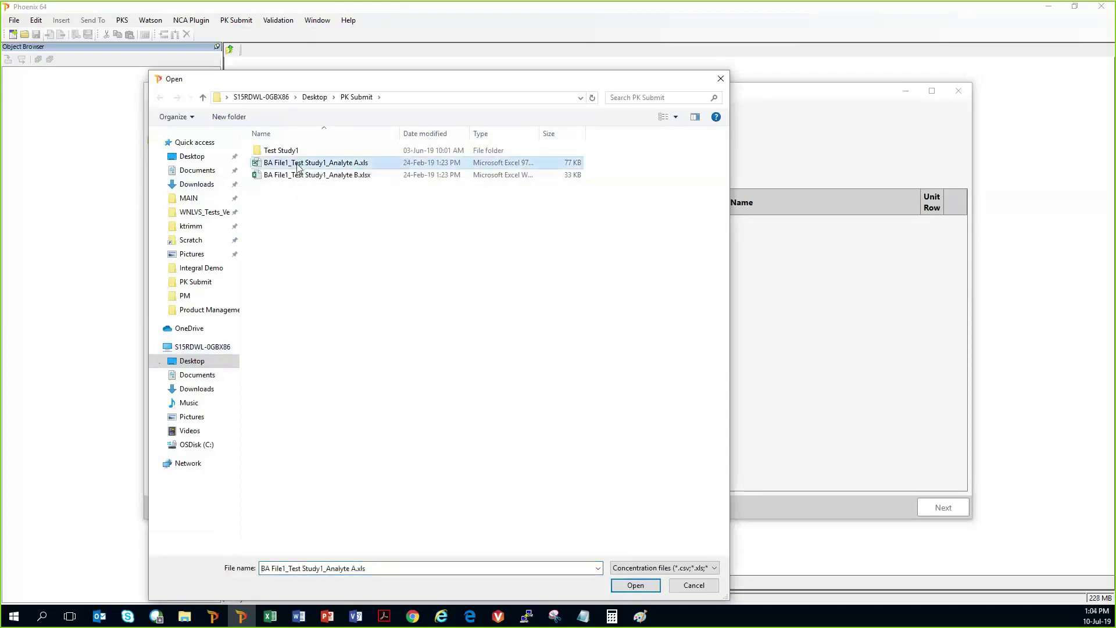
left_click(308, 178, "shift")
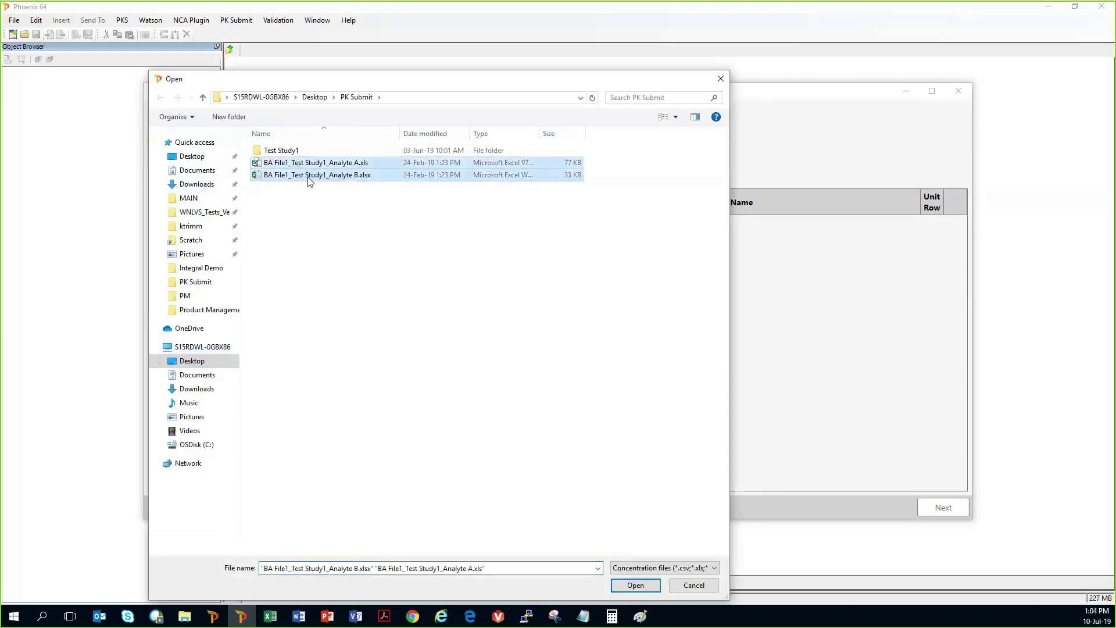
left_click(640, 587)
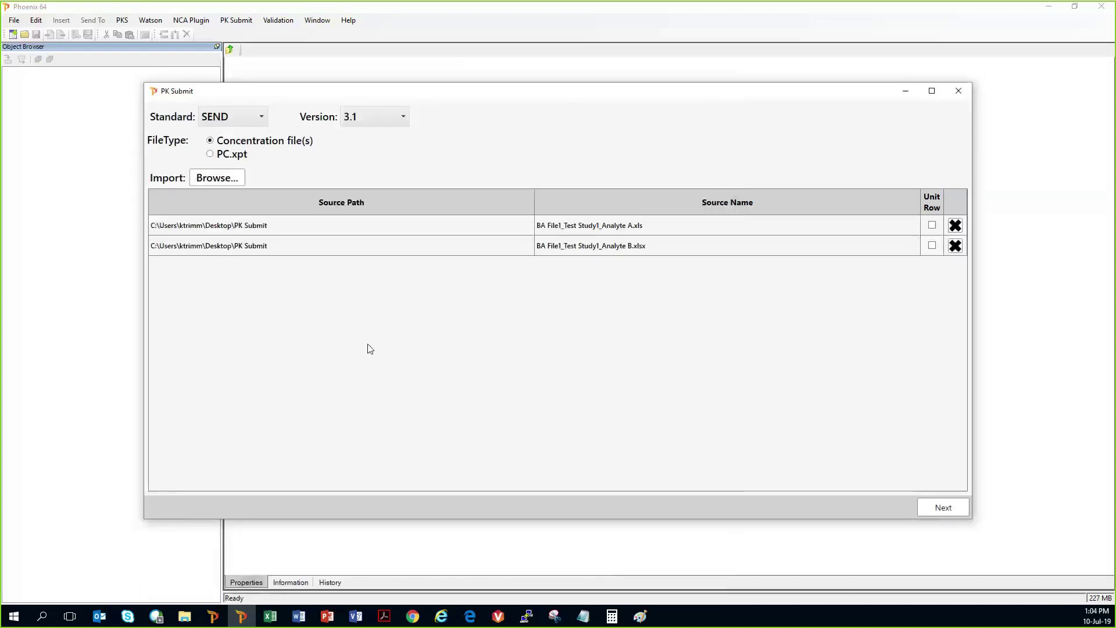
left_click(932, 509)
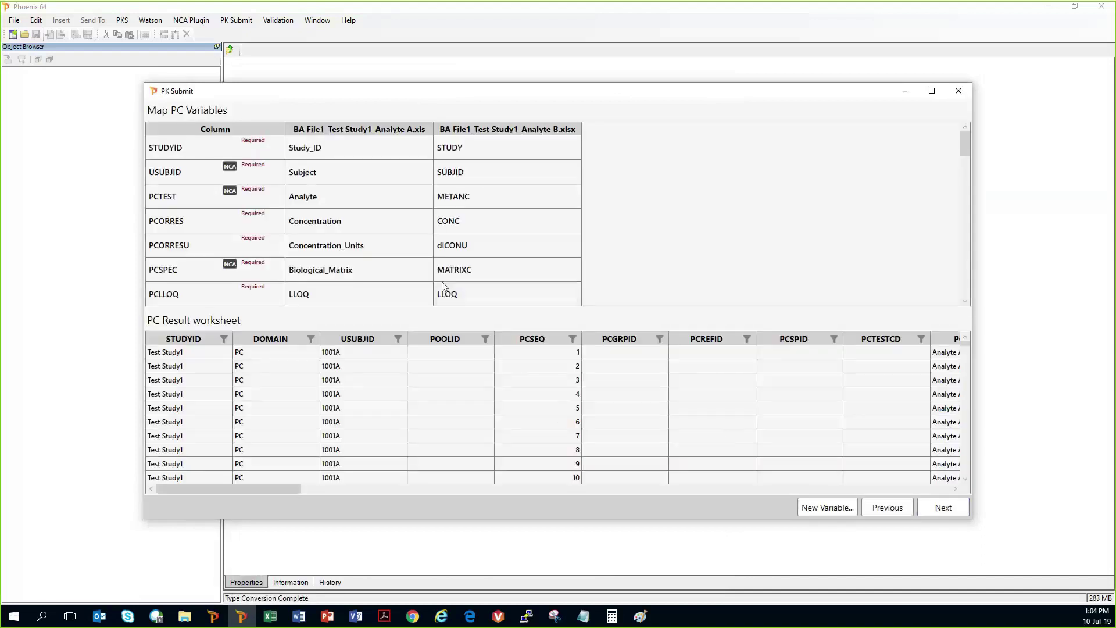
Maximize the mapping window and examine how the required and optional PC variables are mapped for both concentration files
left_click(376, 269)
left_click(289, 177)
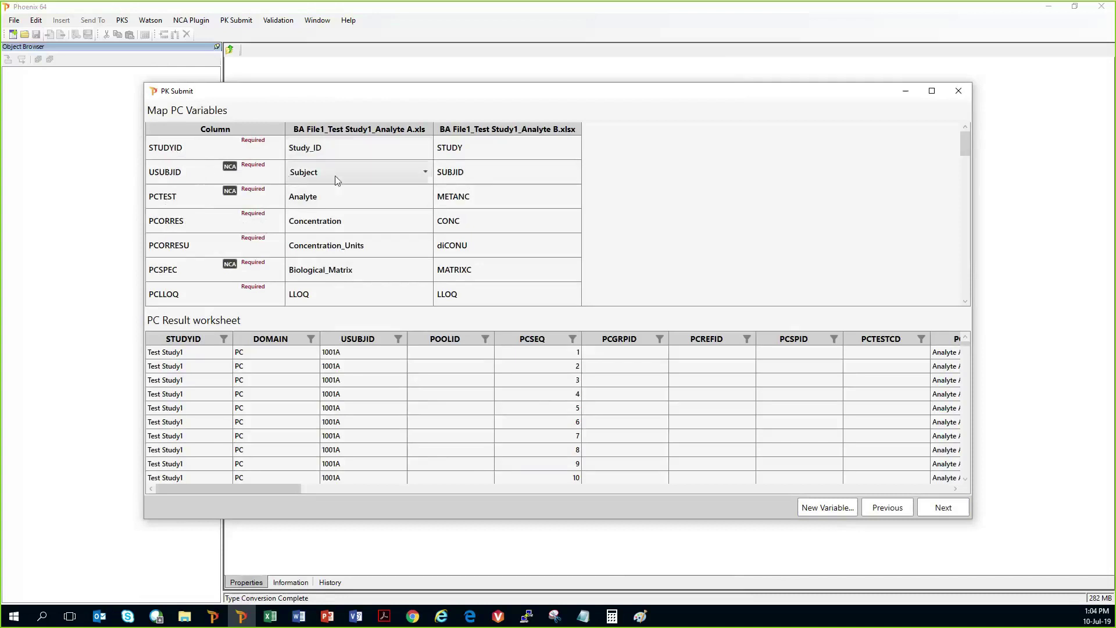
left_click(451, 179)
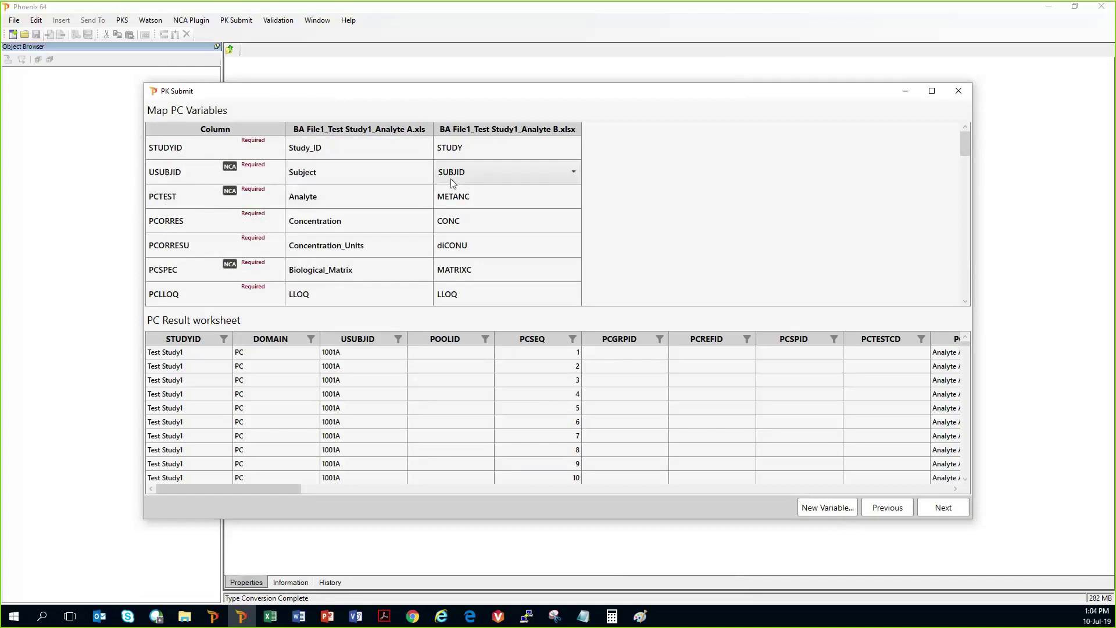
left_click(485, 154)
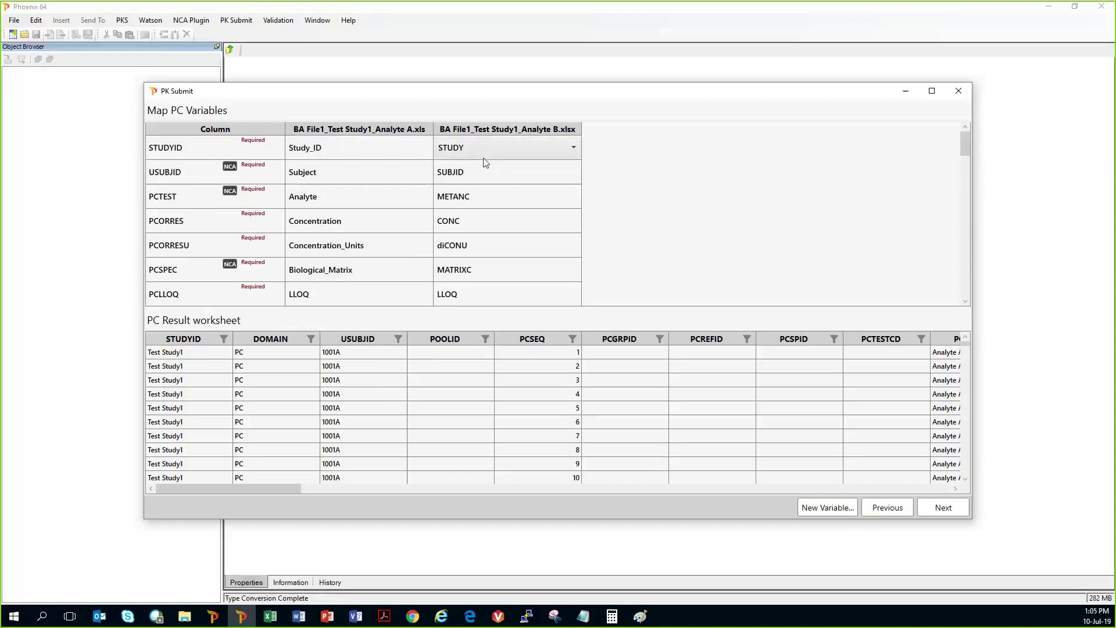
left_click(483, 168)
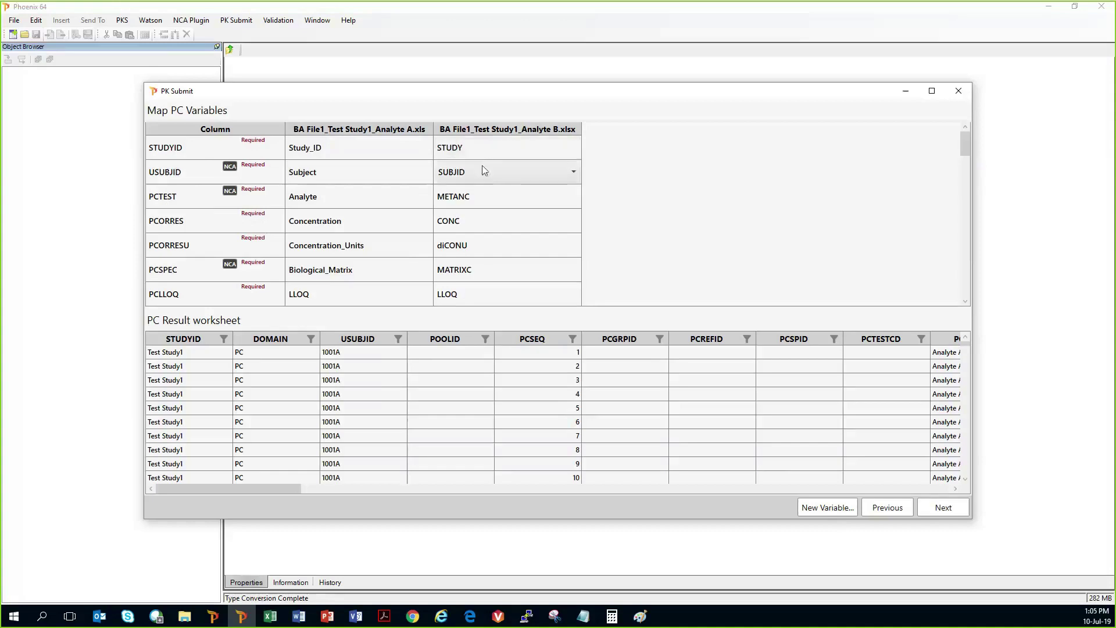
left_click(932, 91)
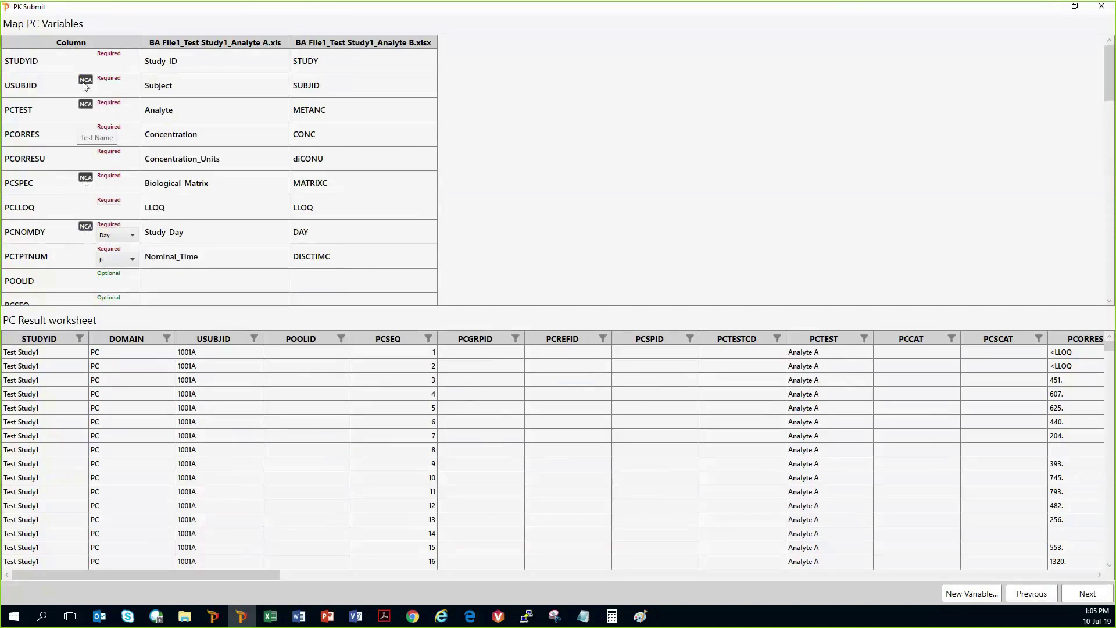
scroll(103, 195, "down", 3)
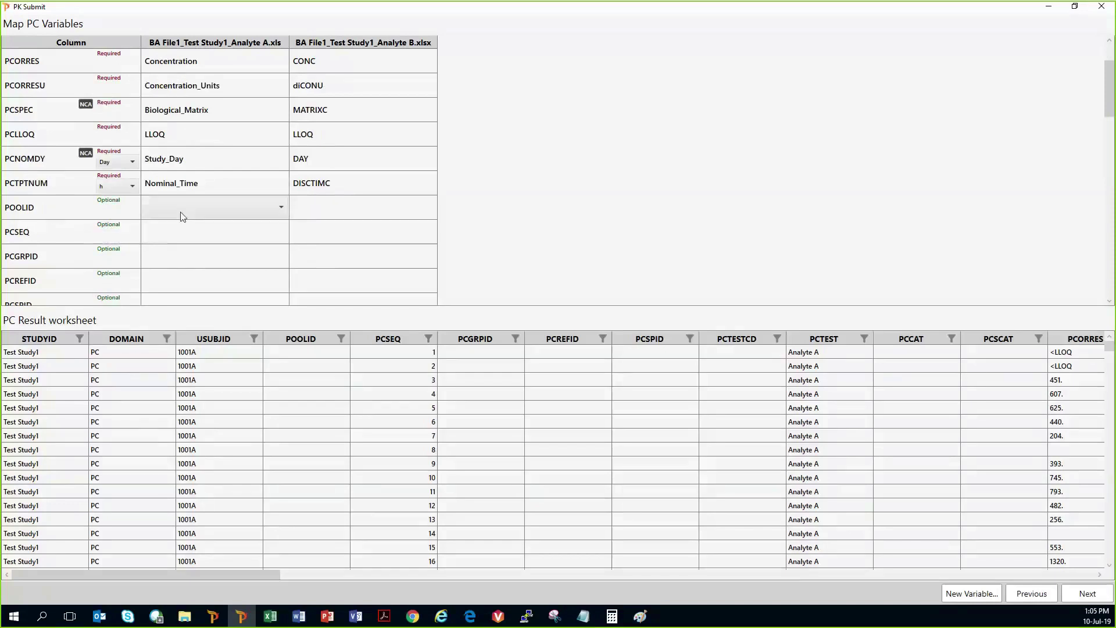
left_click(283, 210)
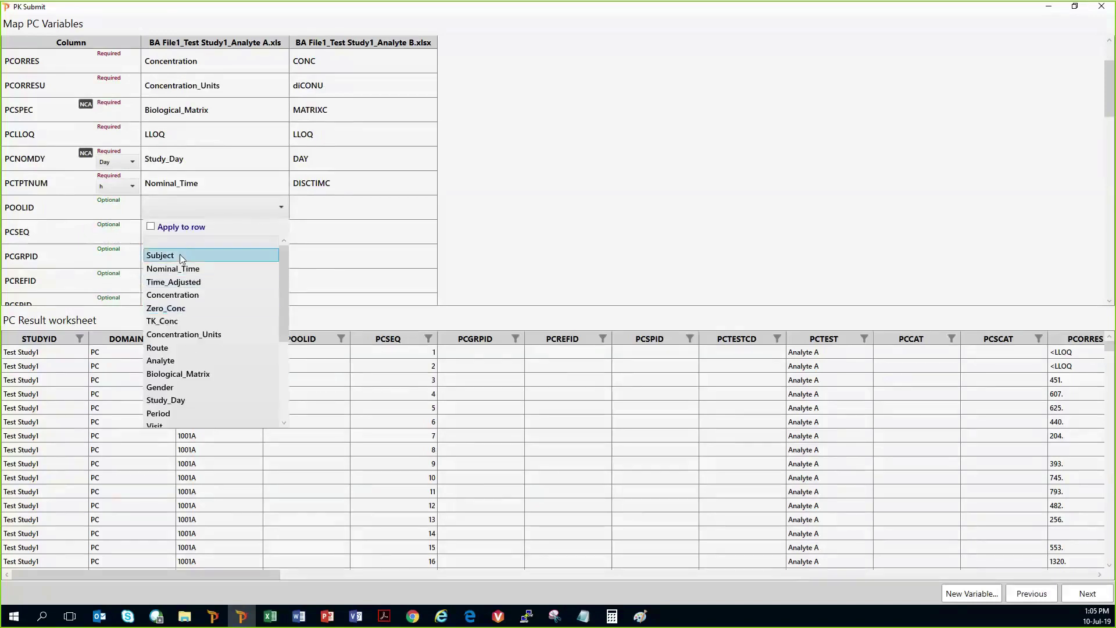
left_click(330, 226)
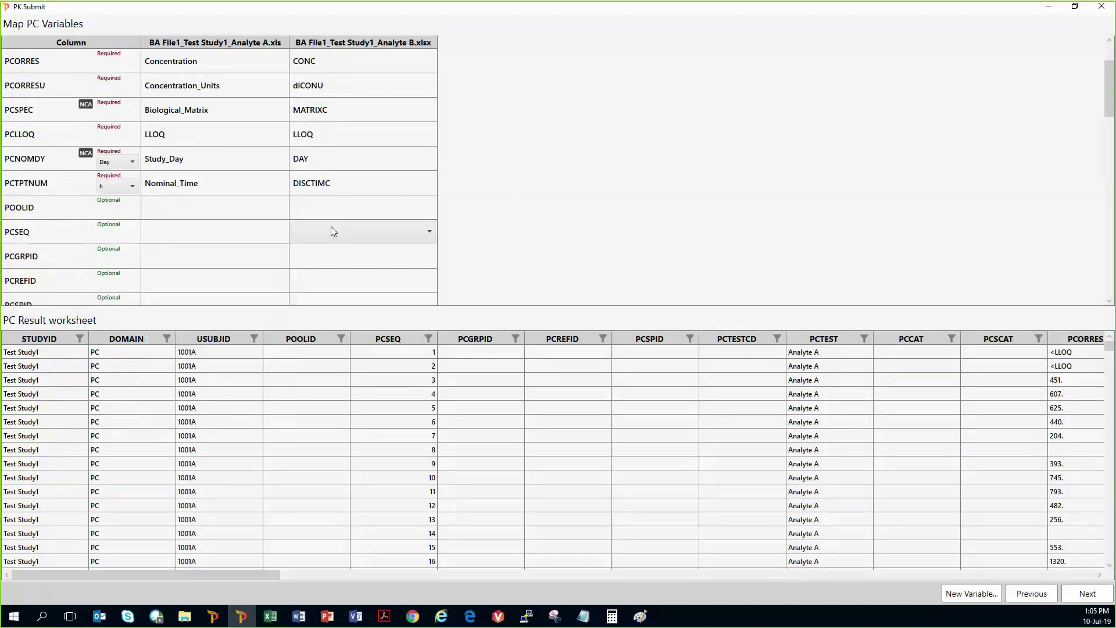
scroll(324, 224, "up", 1)
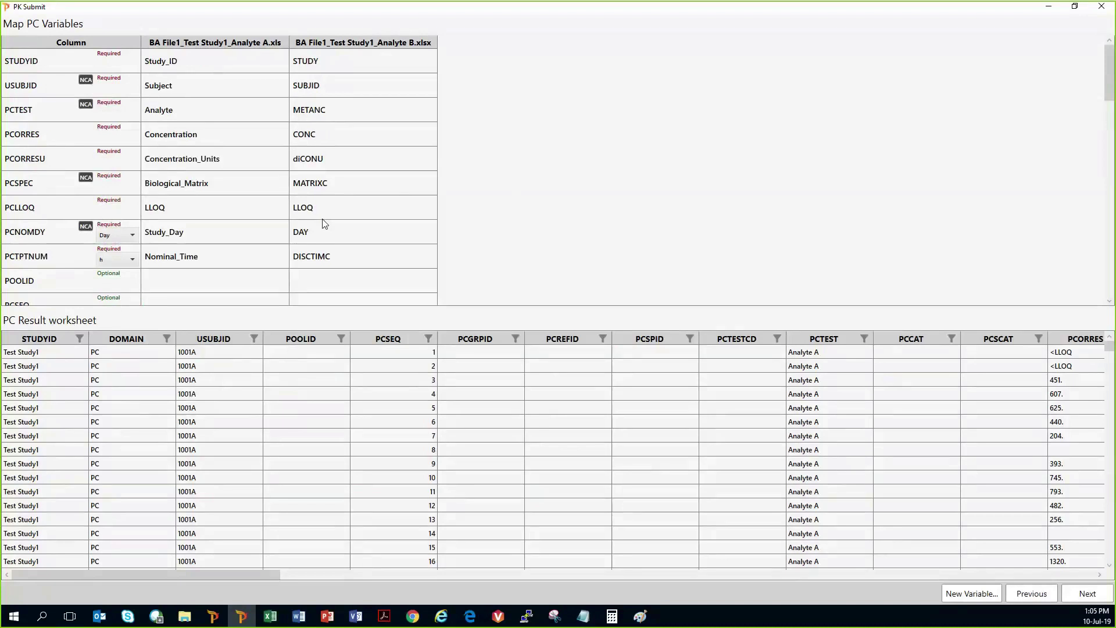
scroll(324, 224, "down", 1)
scroll(325, 224, "down", 6)
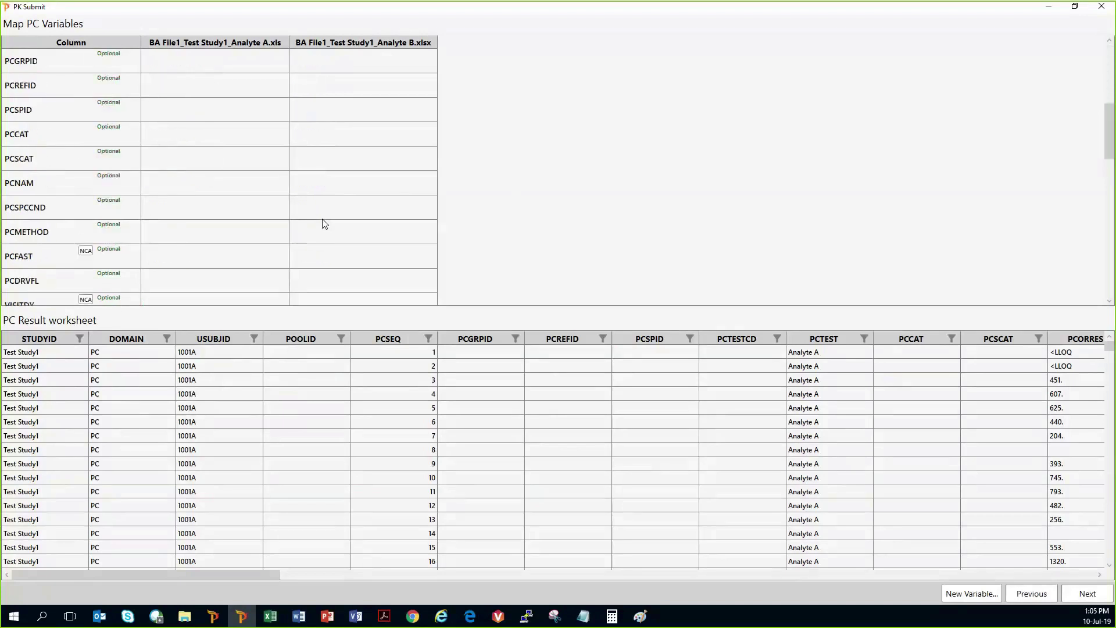
scroll(325, 224, "down", 1)
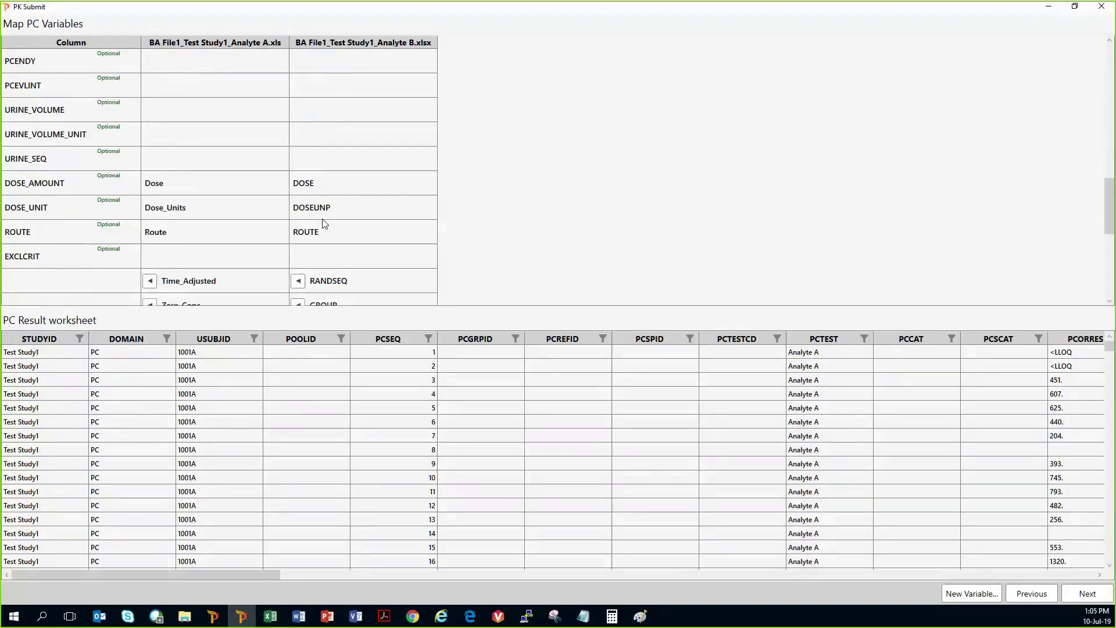
left_click(217, 182)
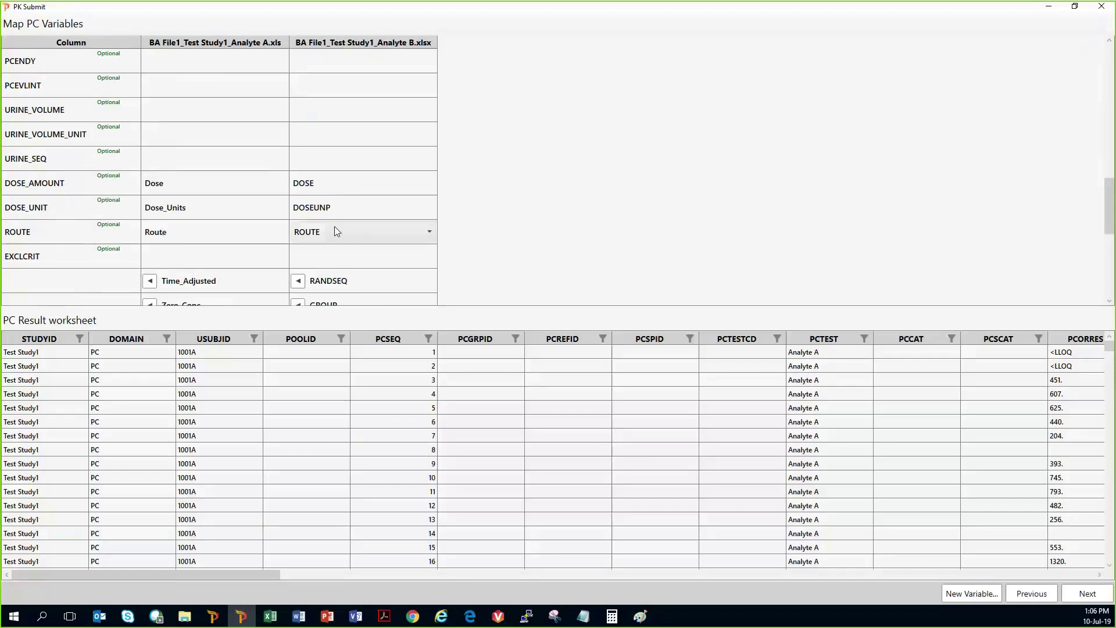
Add the Analyte A file's Period column as an extra PC variable and map the Analyte B file's PERIOD column to it
scroll(335, 227, "down", 2)
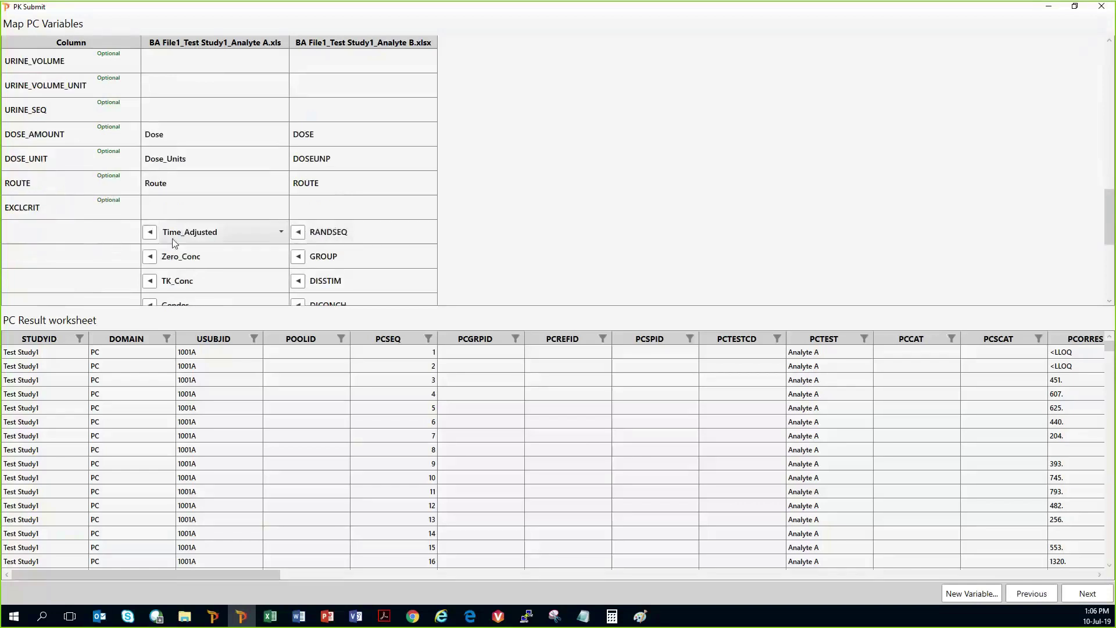
scroll(268, 264, "down", 4)
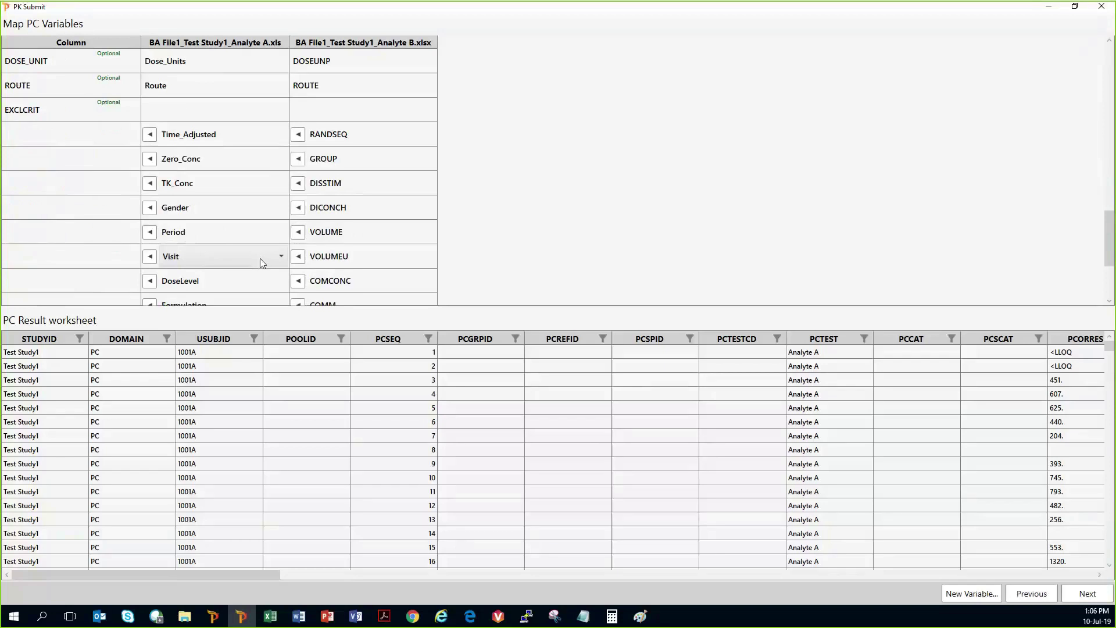
left_click(150, 232)
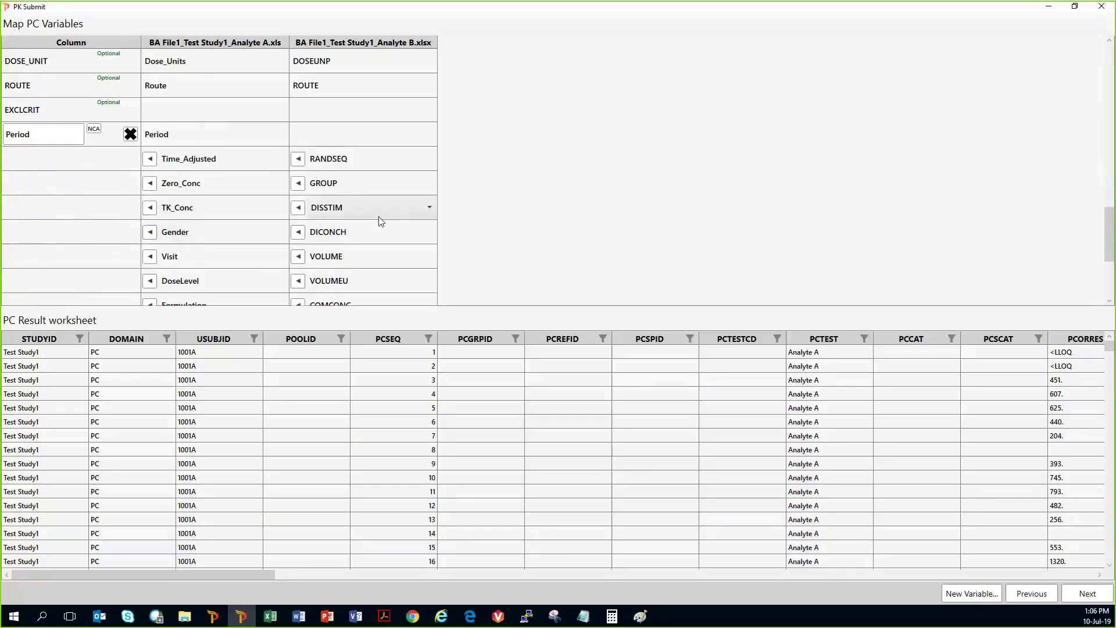
scroll(379, 216, "down", 3)
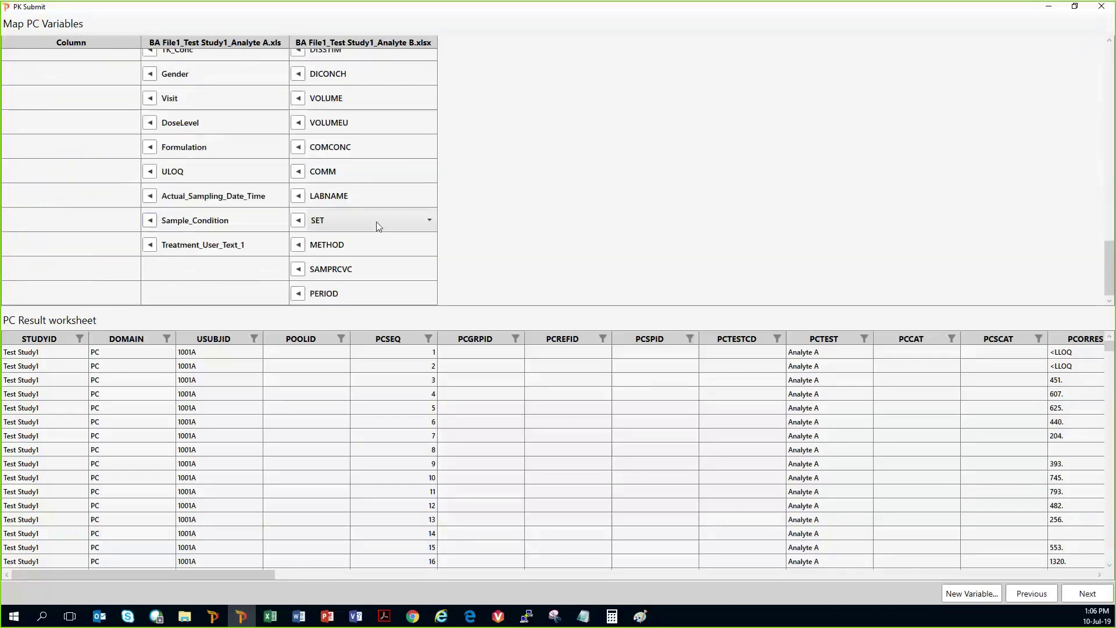
scroll(402, 249, "up", 3)
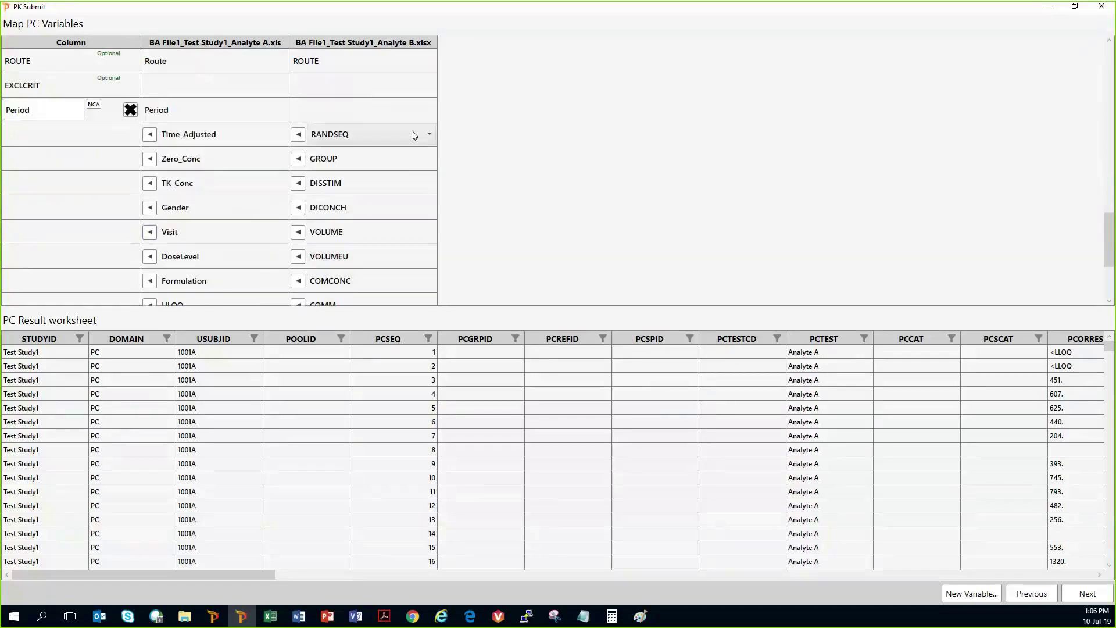
left_click(428, 110)
scroll(377, 200, "down", 2)
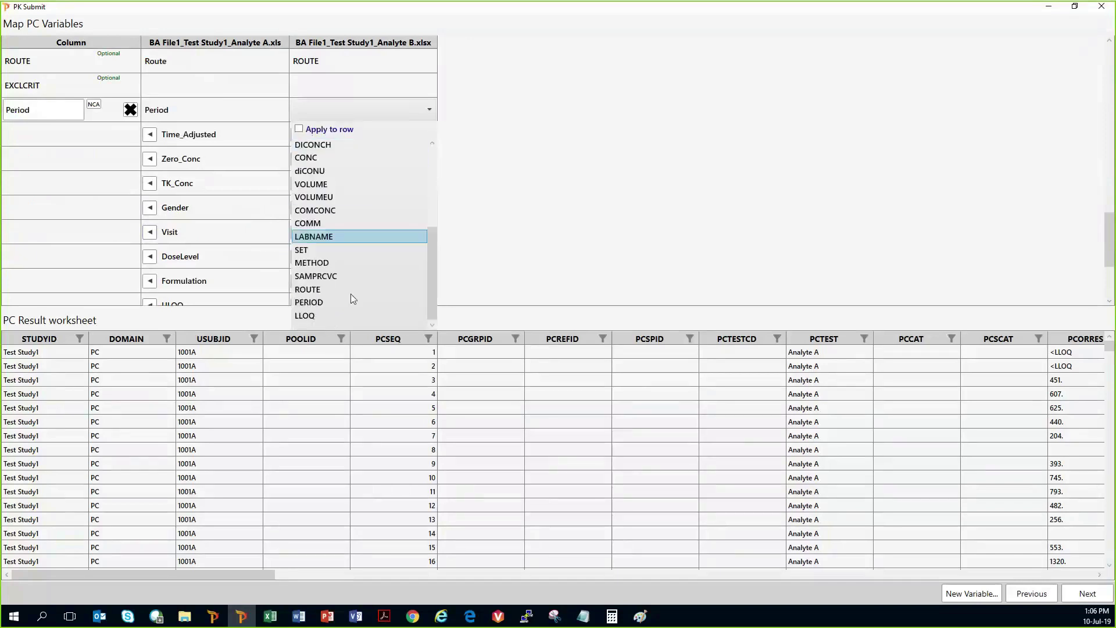
left_click(348, 302)
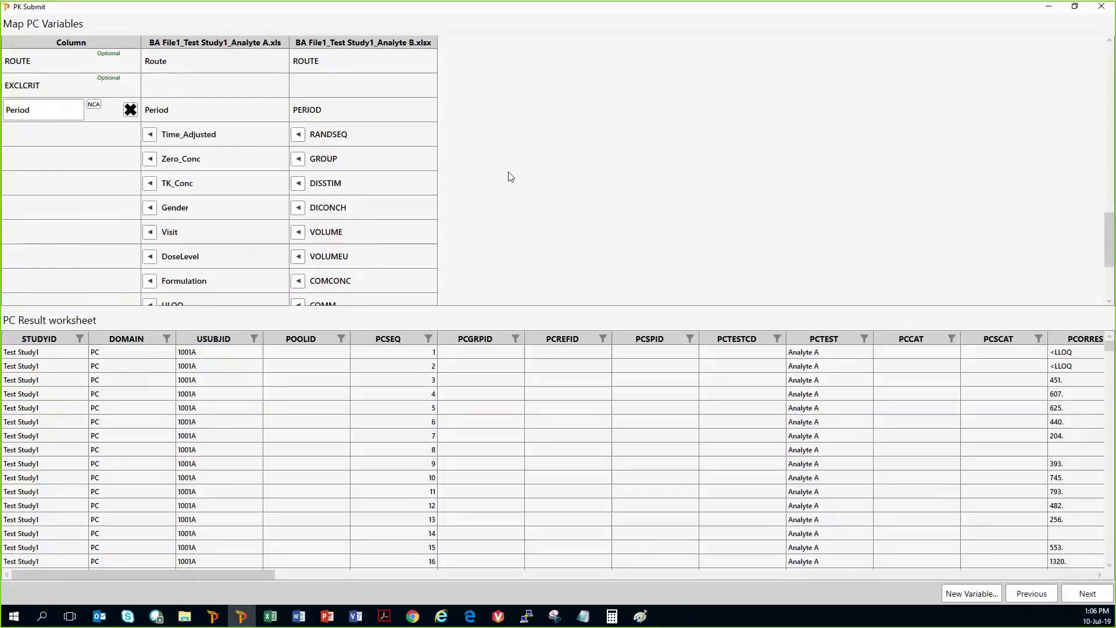
Flag the Period variable for NCA and proceed, concatenating the study ID with USUBJID
scroll(510, 177, "up", 1)
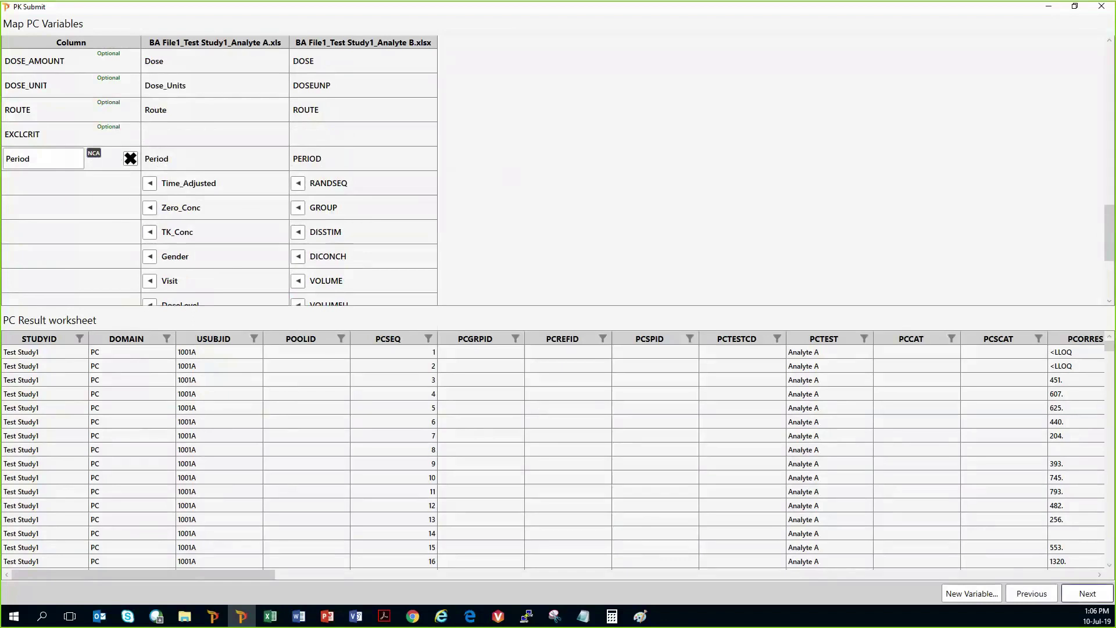
left_click(1087, 594)
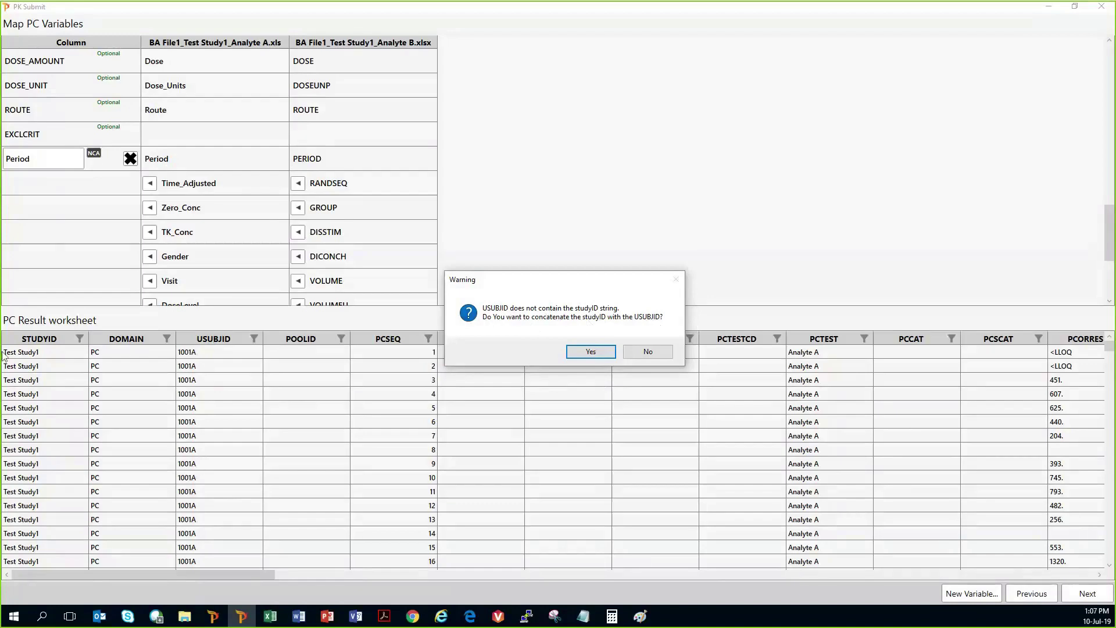
left_click(574, 355)
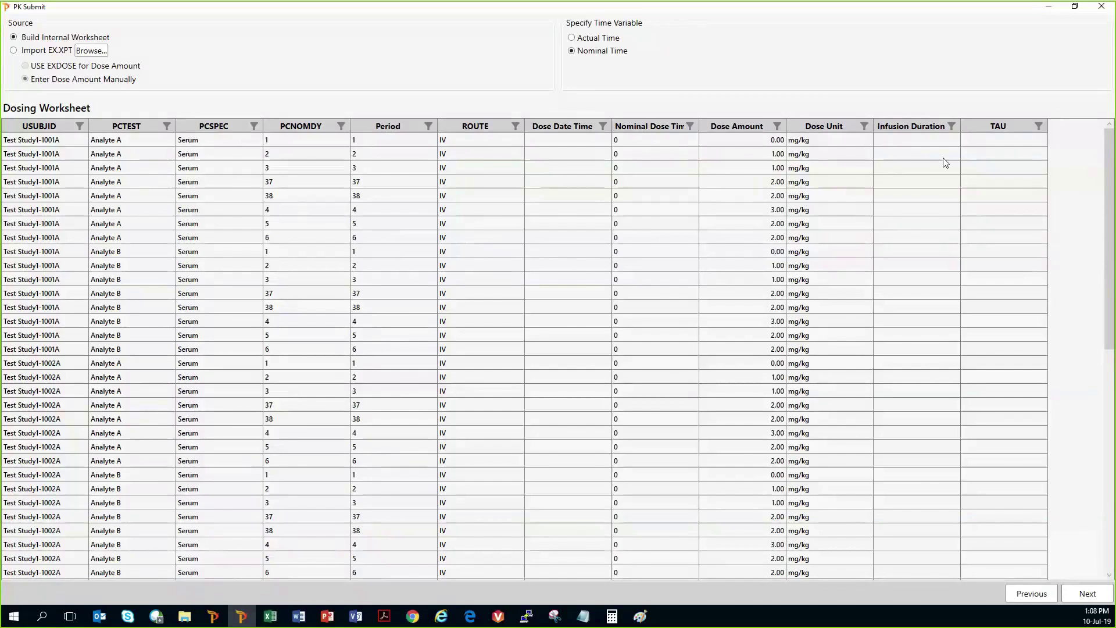
Set TAU for Test Study1-1001A Analyte A to 24 on day 1, 12 on day 2 and 24 on day 3, and continue to data exclusion
left_click(987, 142)
type("24")
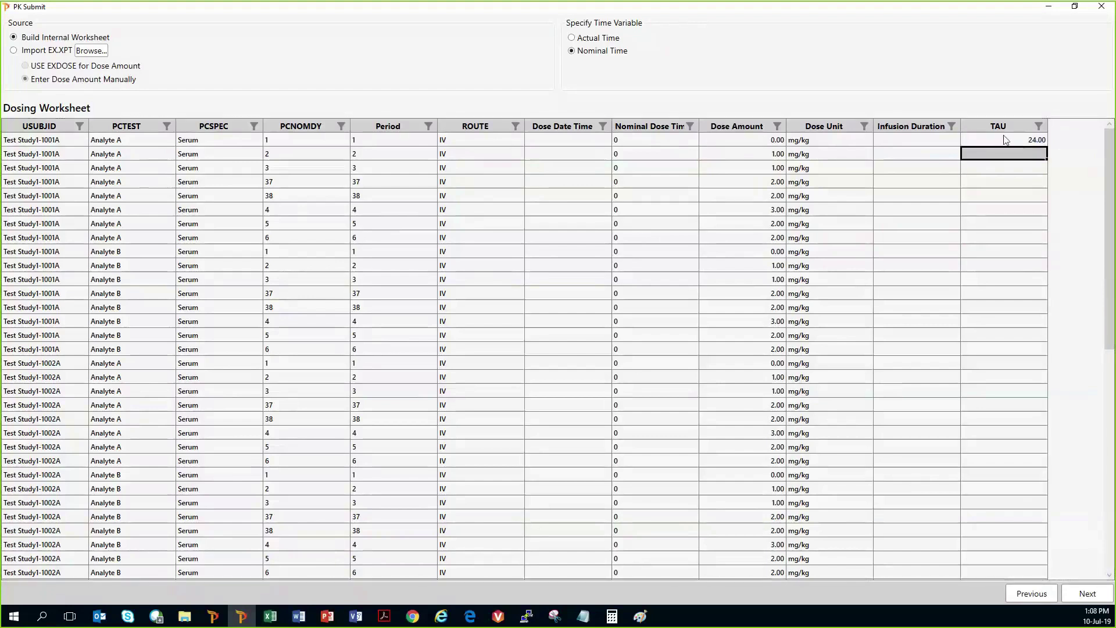
left_click(1007, 142)
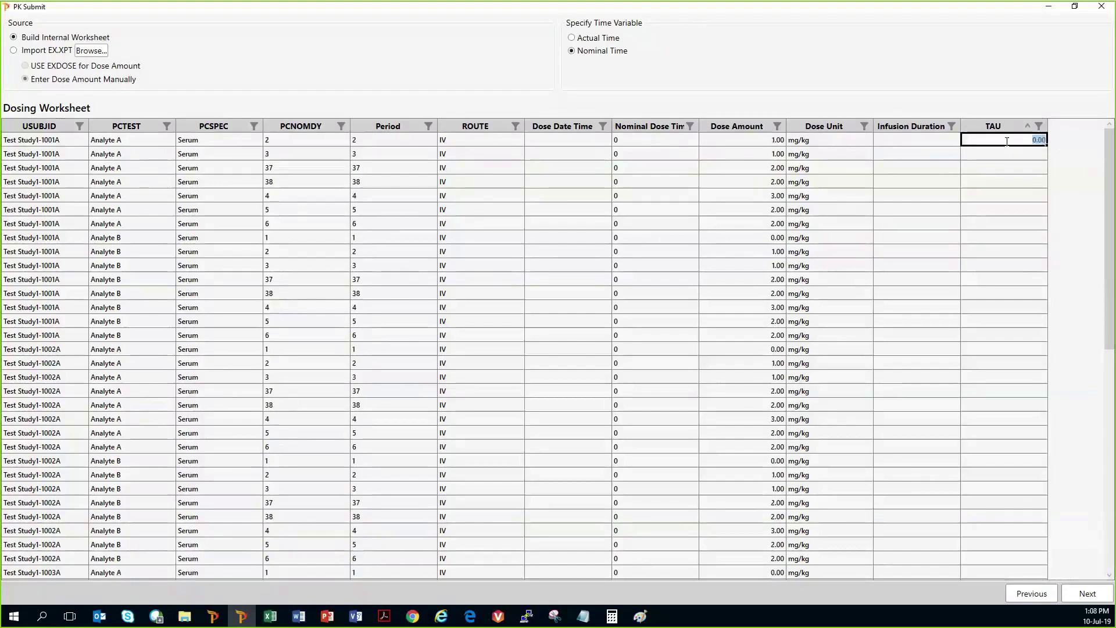
type("12")
key("Return")
left_click(1026, 136)
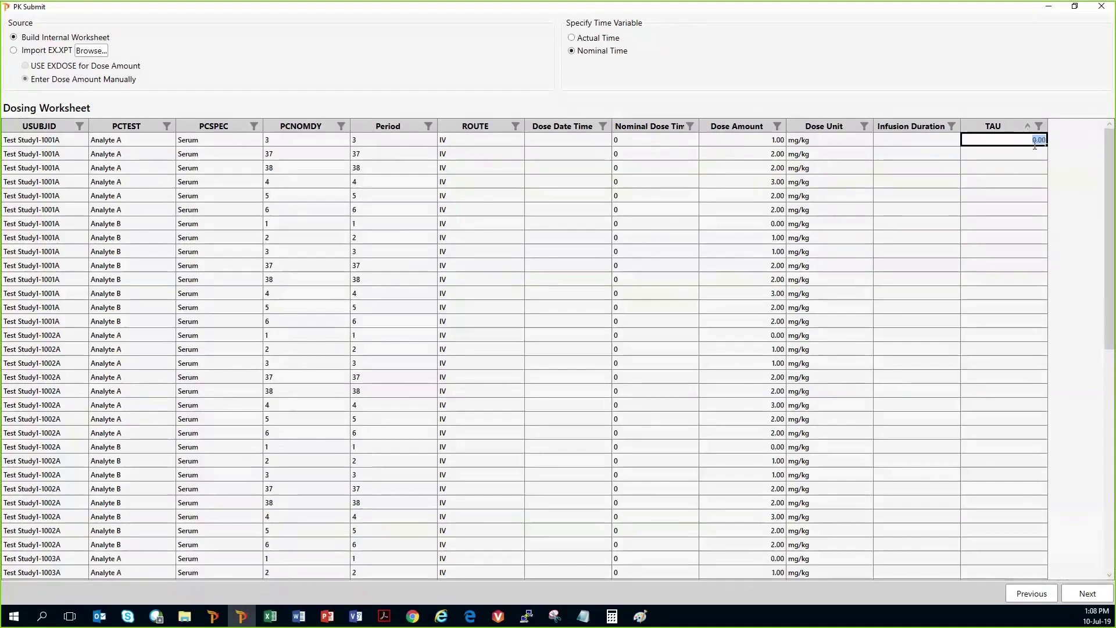
left_click(1035, 150)
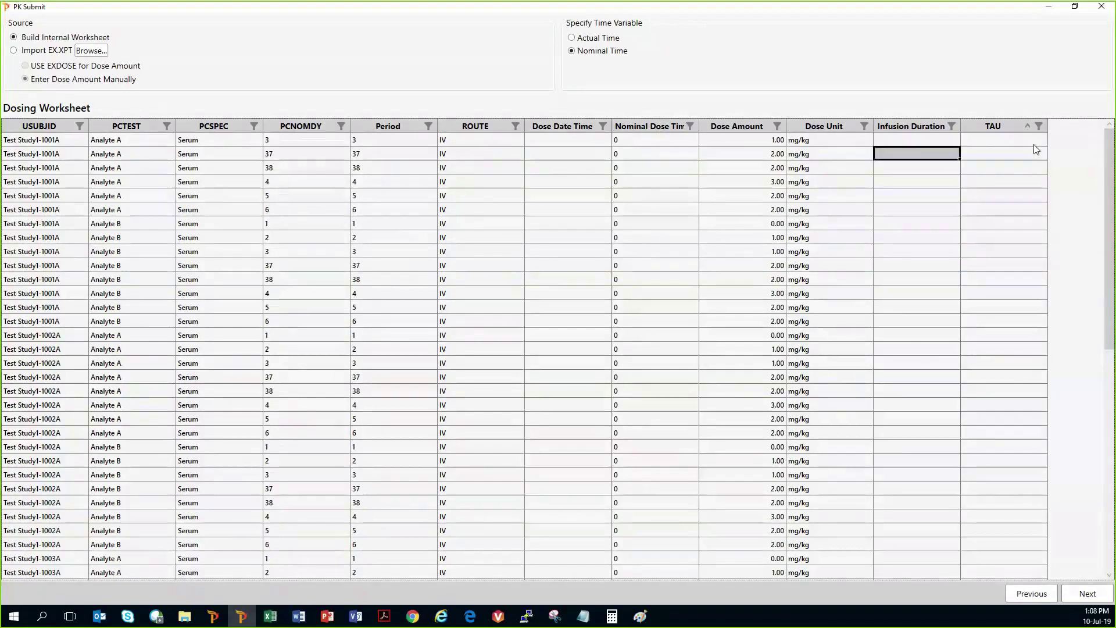
left_click(1023, 141)
type("24")
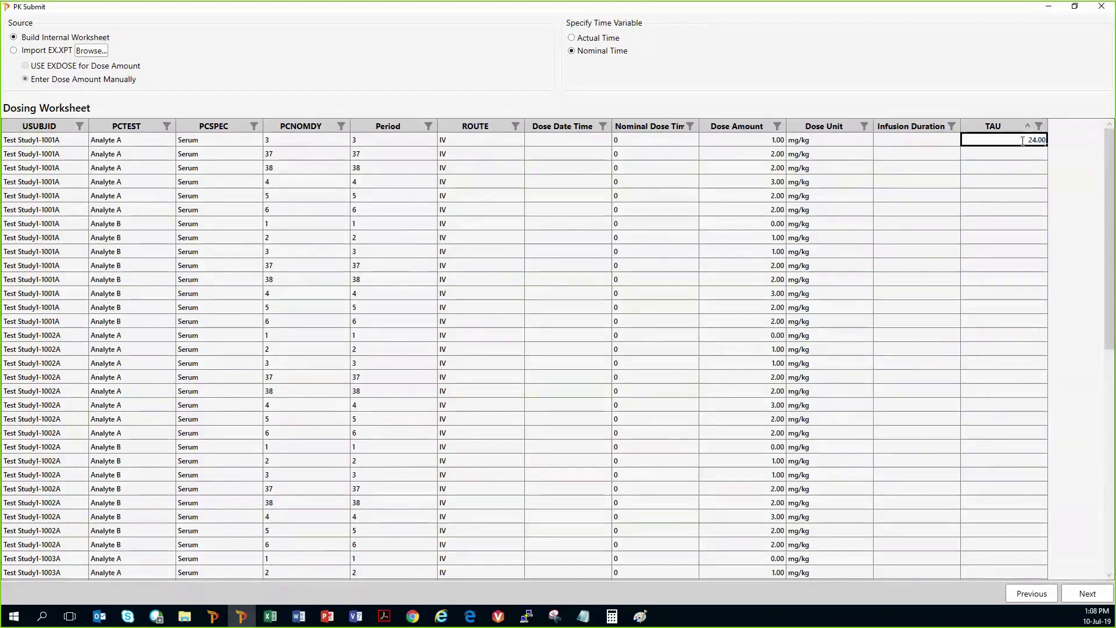
key("Return")
left_click(1023, 141)
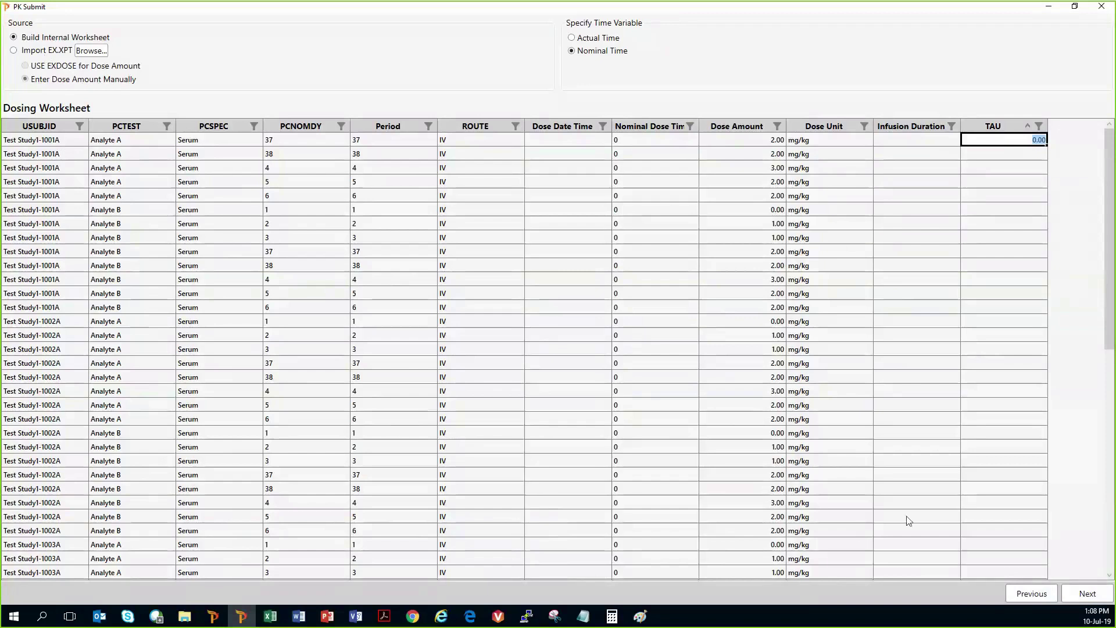
left_click(1087, 593)
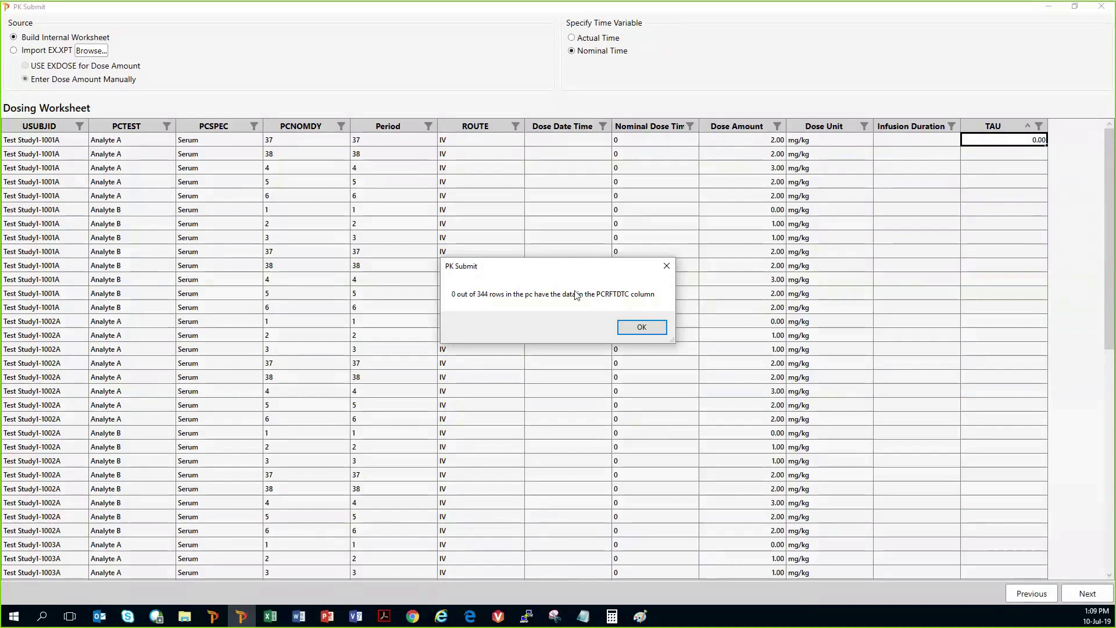
left_click(640, 328)
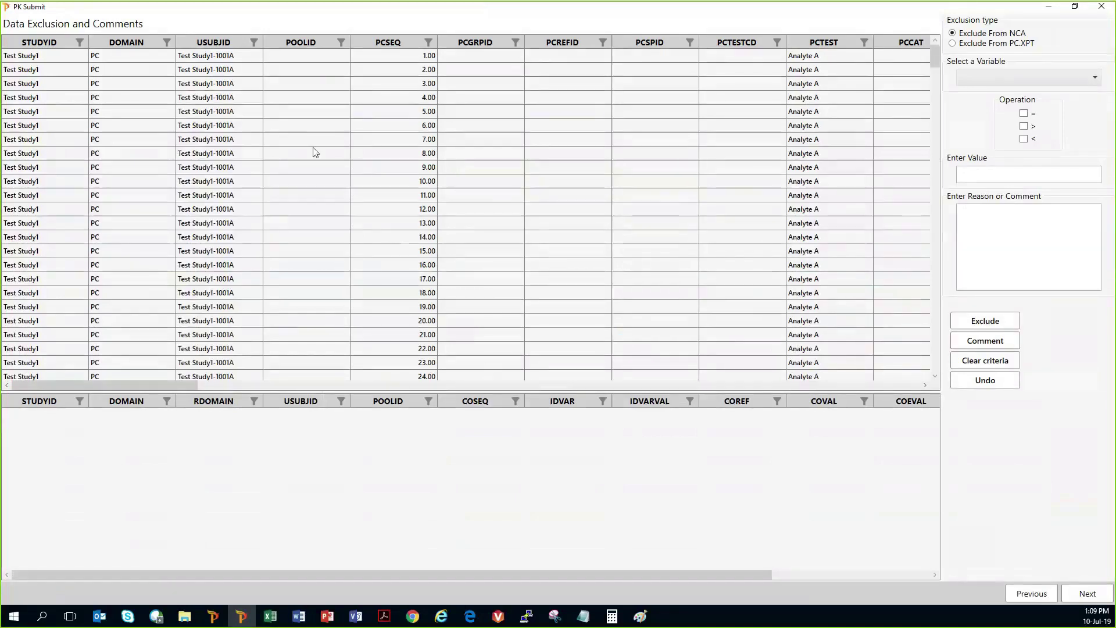
Exclude the PCSEQ 6 record from NCA with the reason "sample not frozen" and check its PCEXCLFL and PCREASEX entries
right_click(304, 128)
left_click(341, 130)
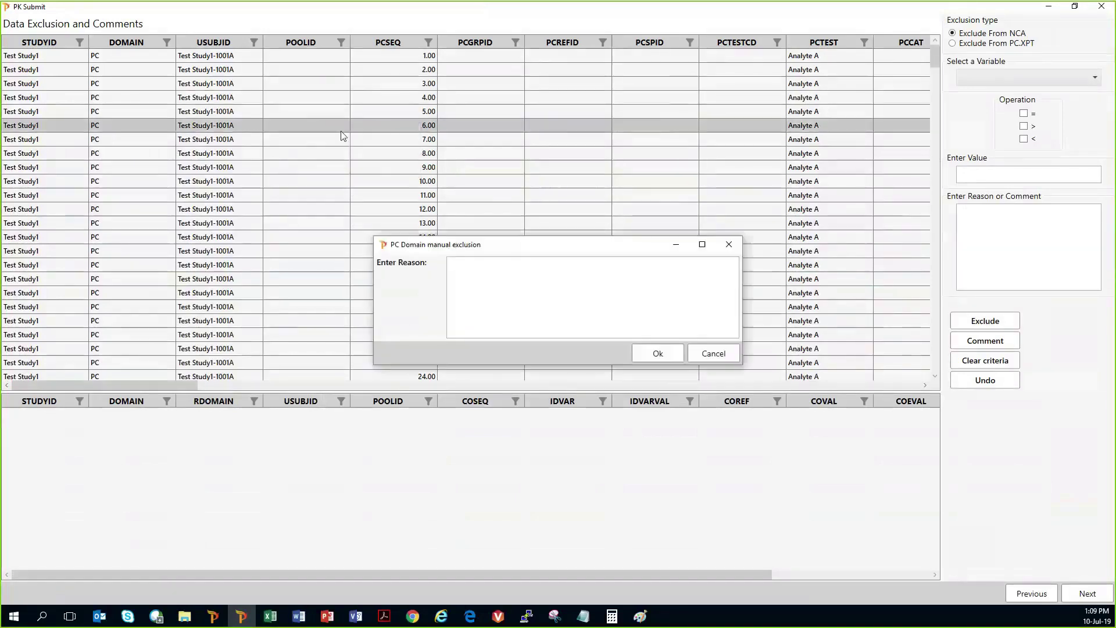
left_click(451, 291)
type("sample not ")
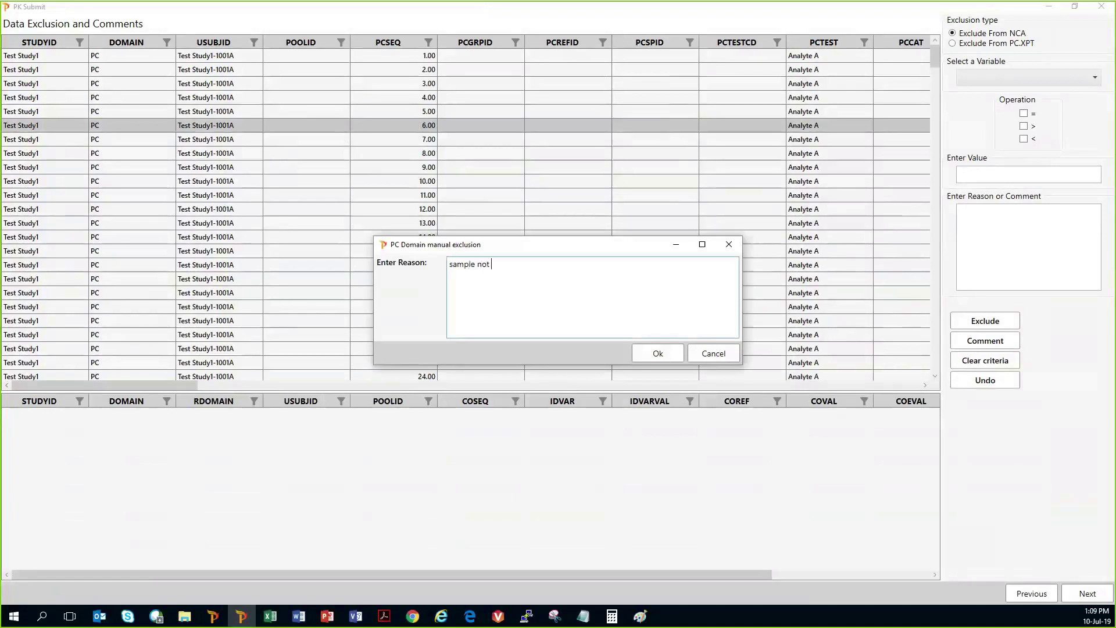
type("frozen")
left_click(648, 359)
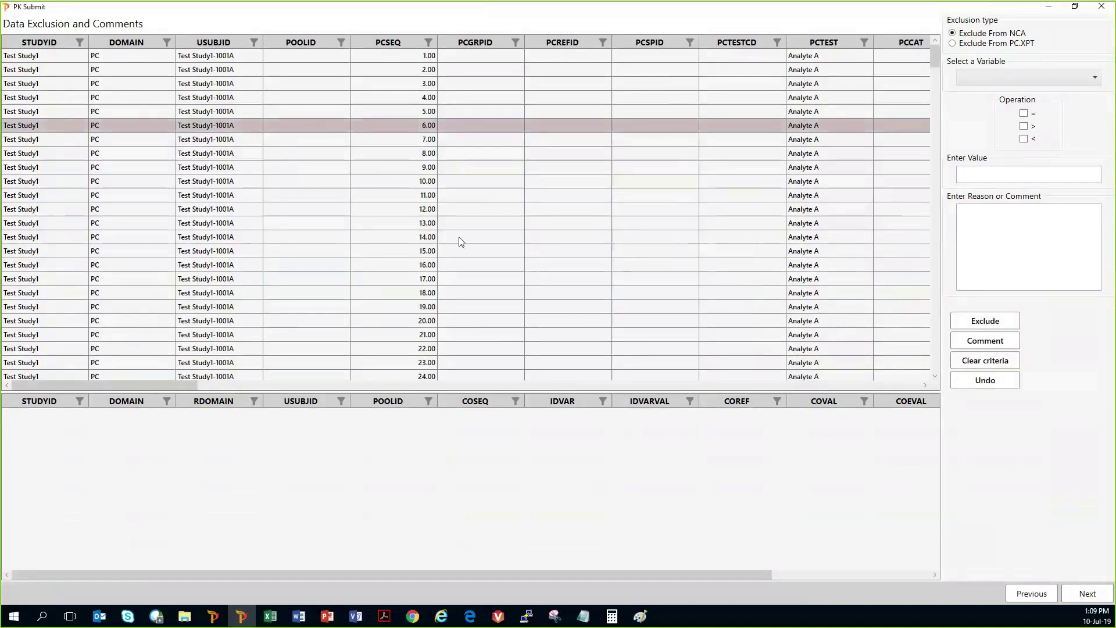
left_click(295, 155)
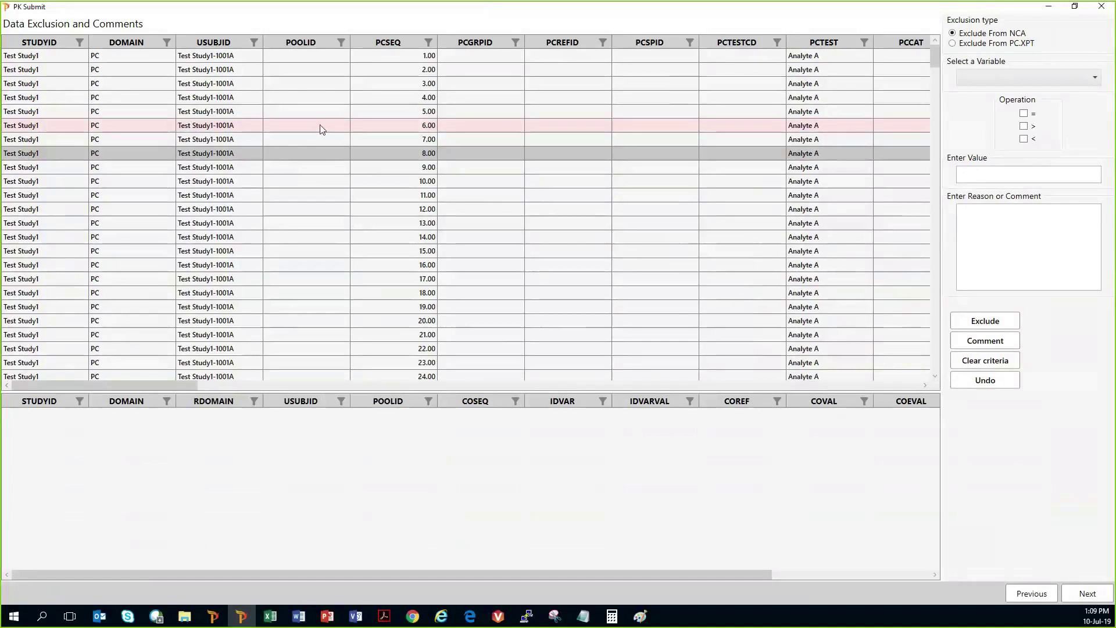
left_click(925, 385)
left_click_drag(925, 385, 925, 385)
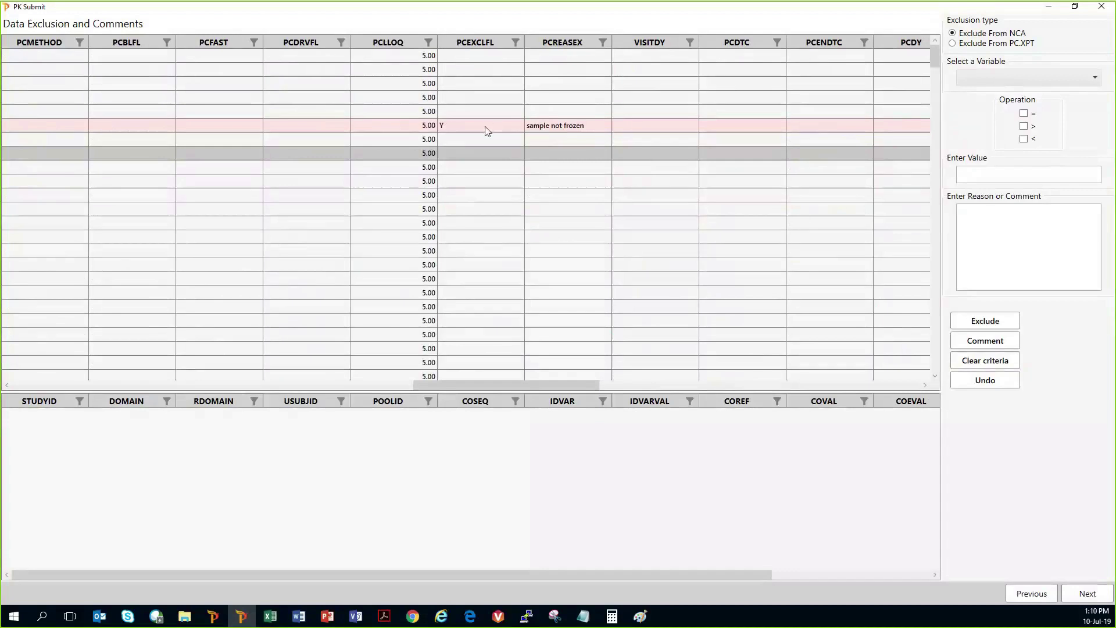
left_click_drag(447, 385, 25, 375)
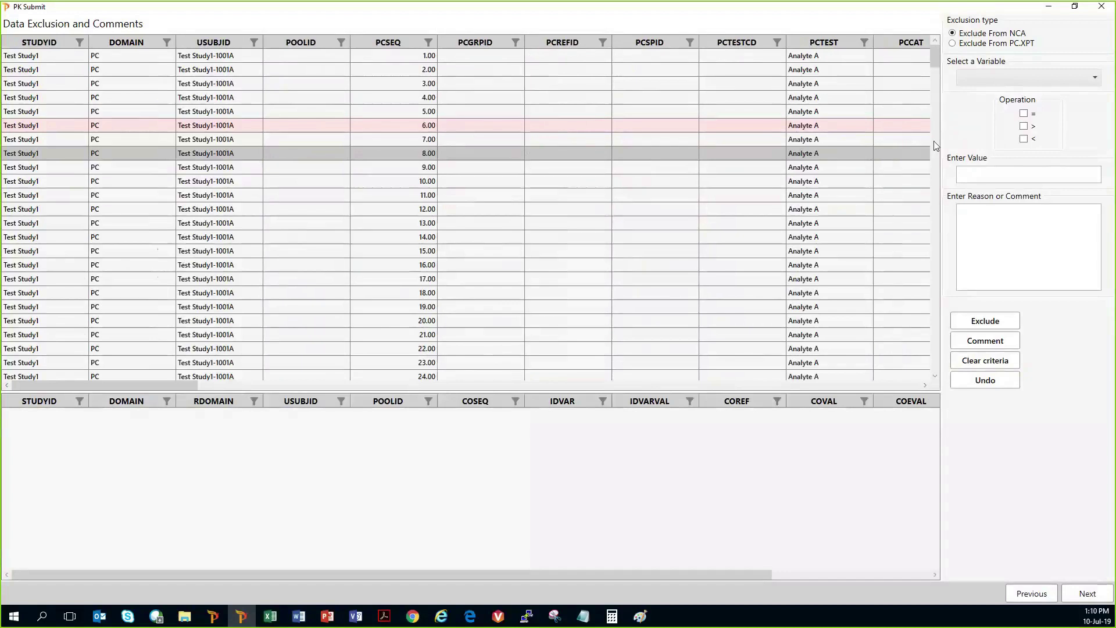
Exclude all records where USUBJID = Test Study1-1002A from NCA with the reason "subject not dosed"
left_click(1092, 81)
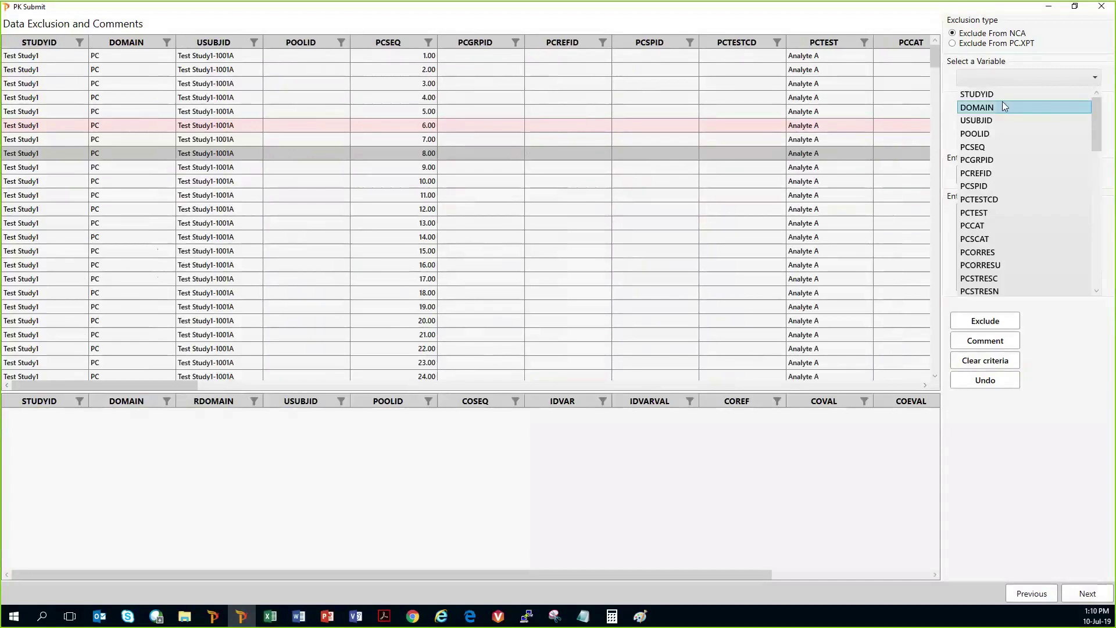
left_click(993, 119)
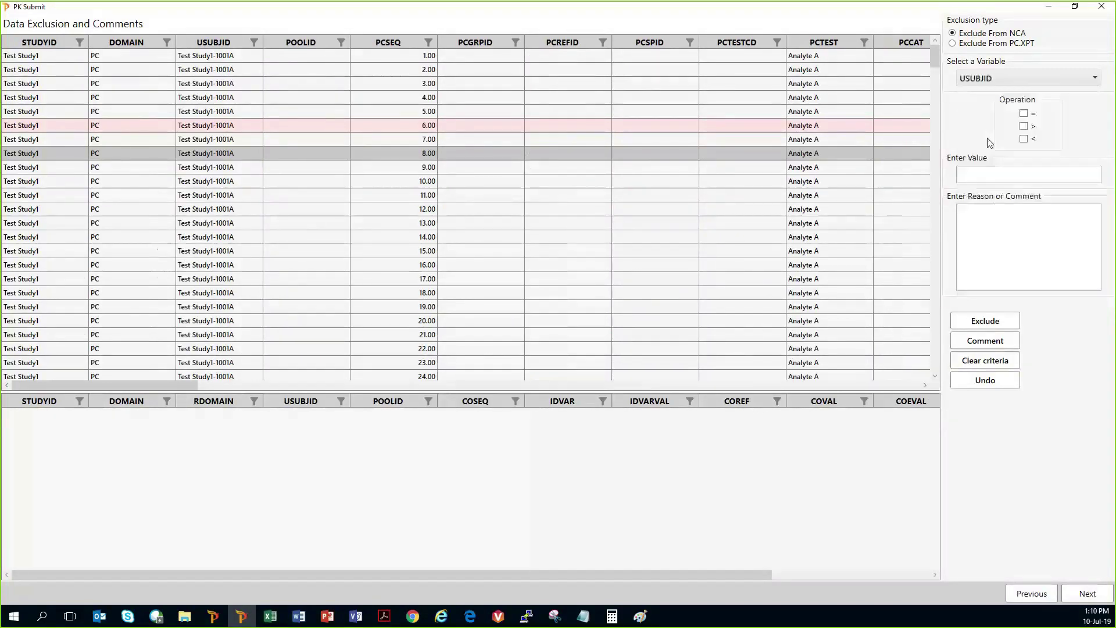
left_click(1024, 113)
left_click(986, 172)
type("T")
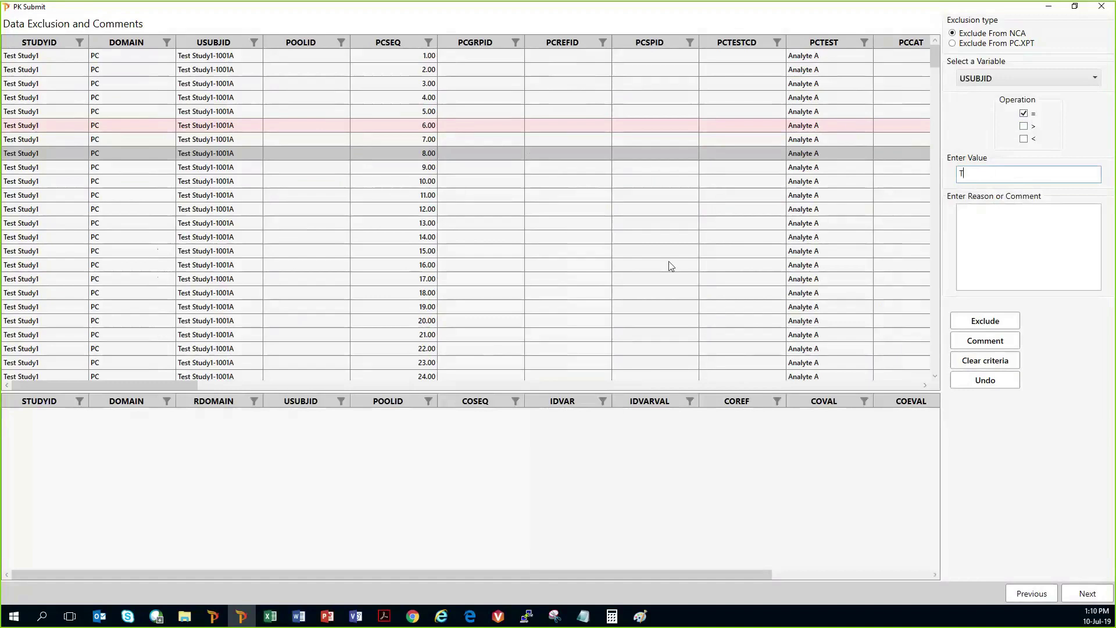
type("est Study1-1002A")
left_click(991, 219)
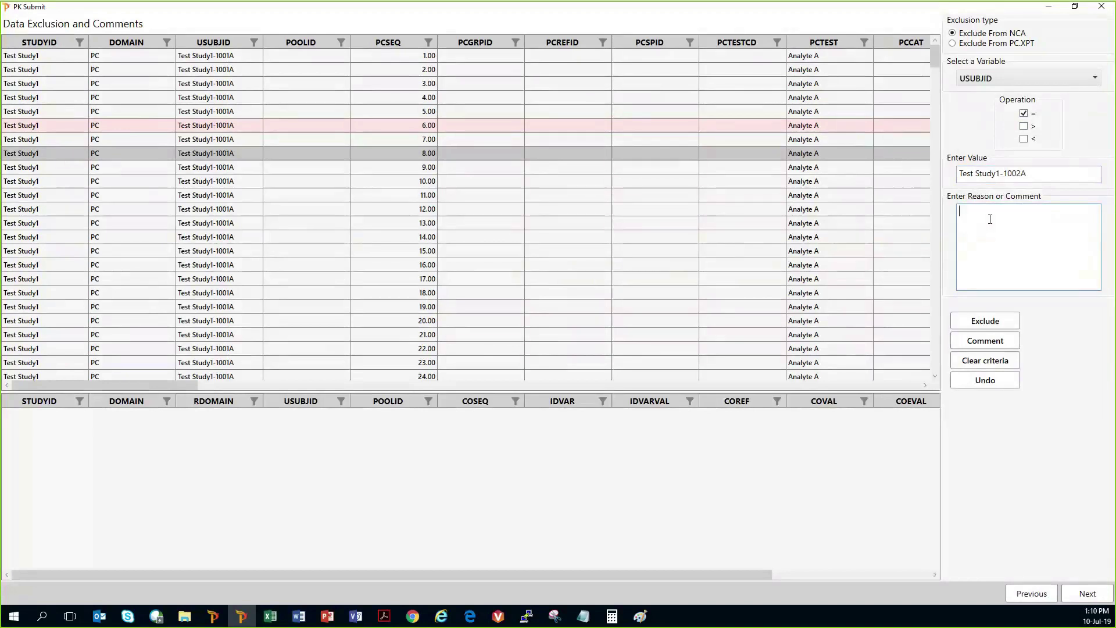
type("subject not dosed")
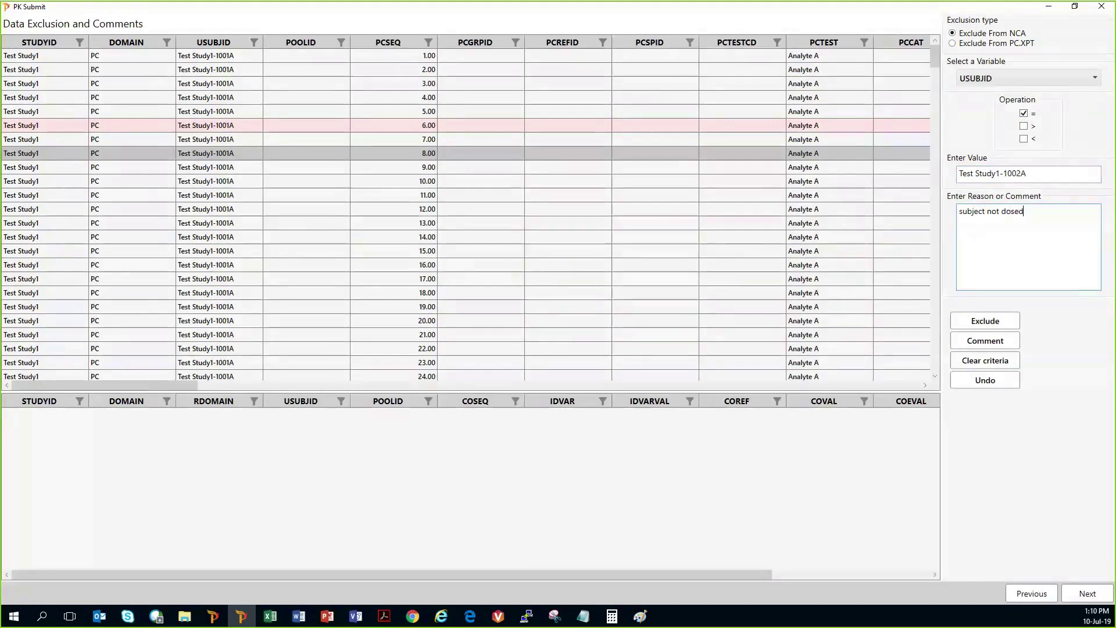
left_click(982, 325)
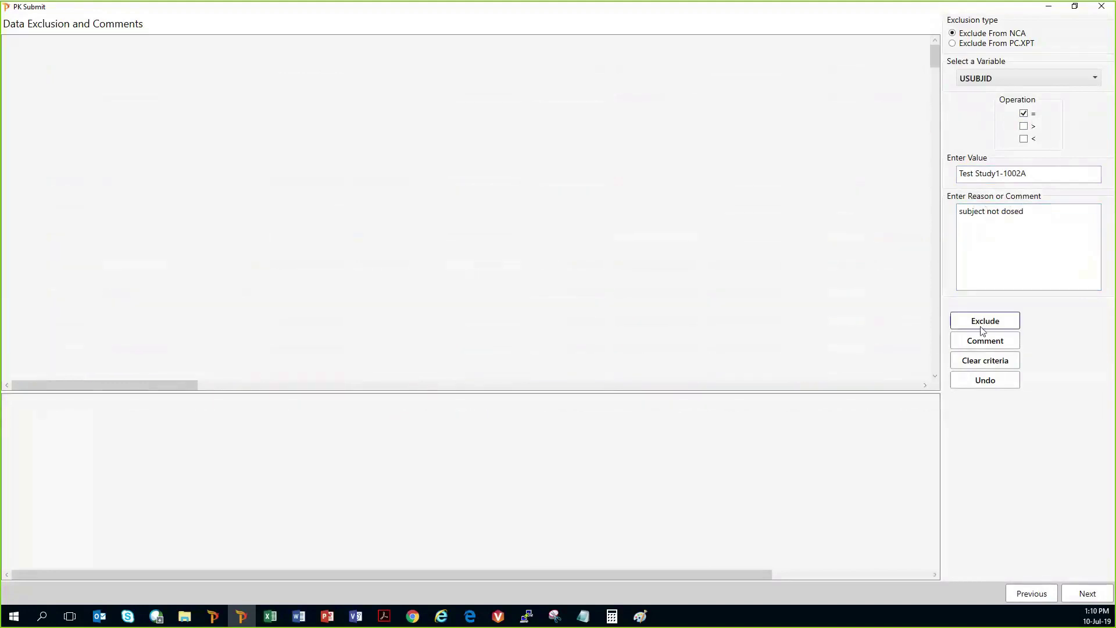
Examine the excluded Test Study1-1002A records and widen the EXCLCRIT column to read the full exclusion criterion
scroll(496, 195, "down", 11)
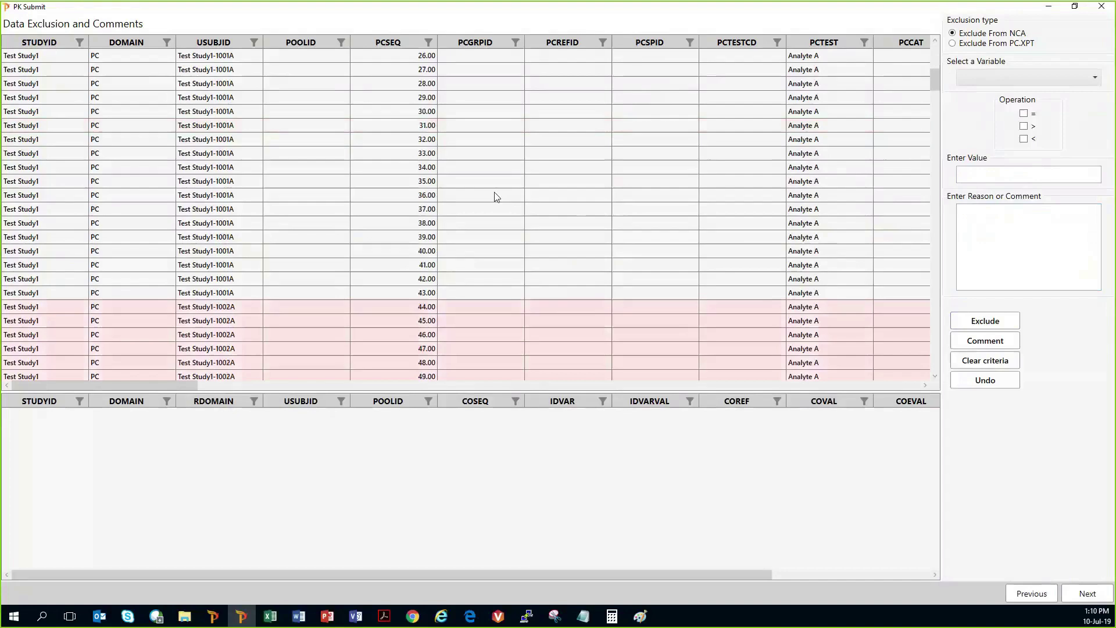
scroll(493, 193, "down", 11)
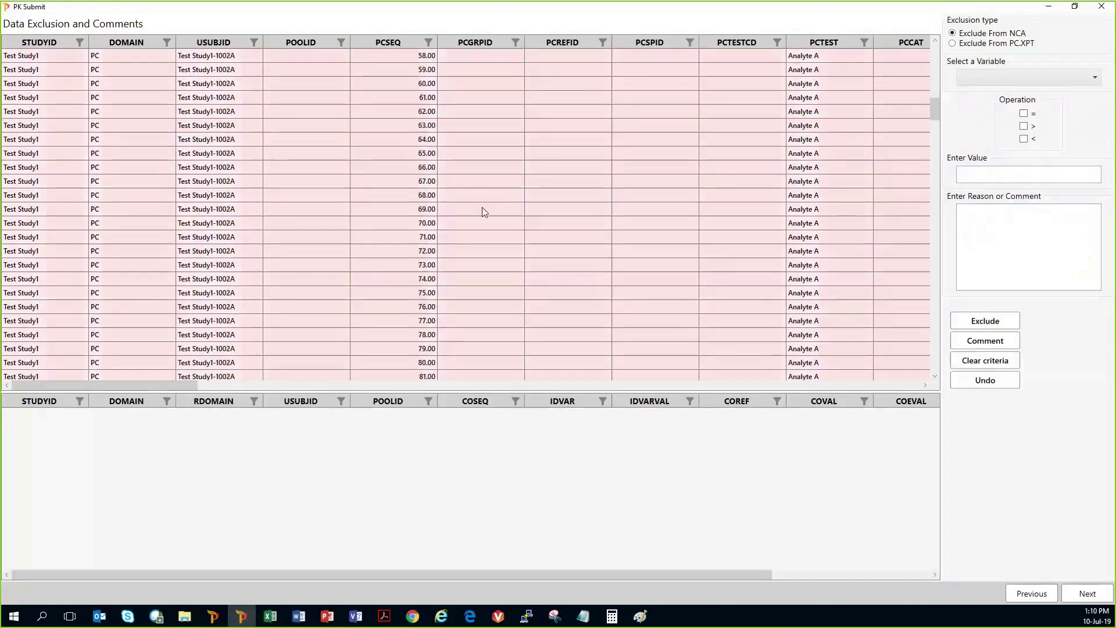
scroll(483, 207, "down", 1)
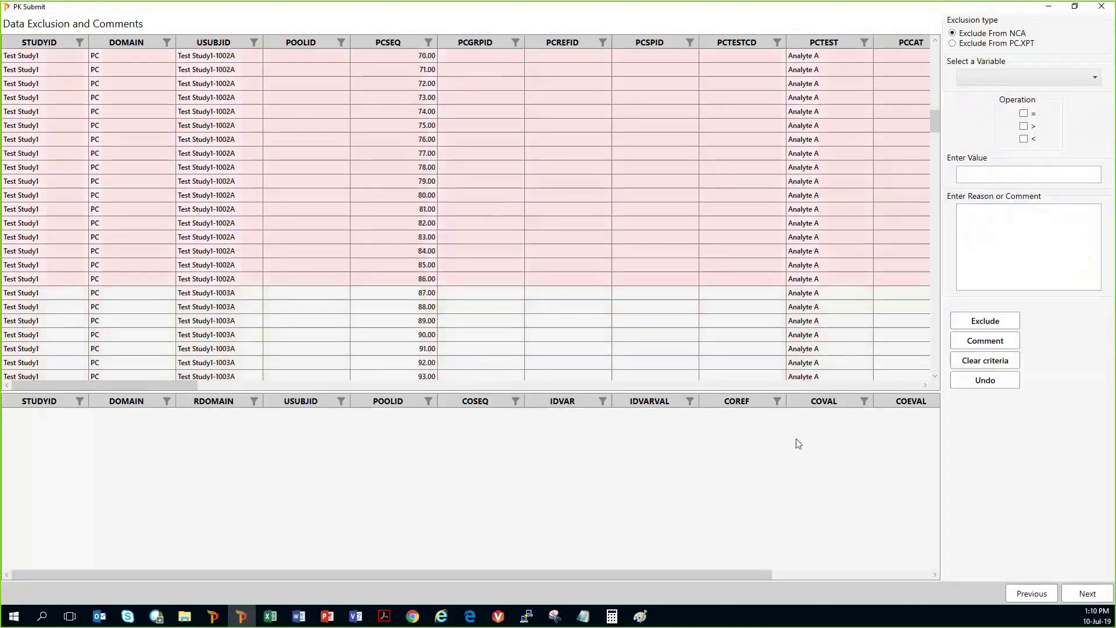
left_click(906, 384)
left_click(906, 384)
left_click(906, 384)
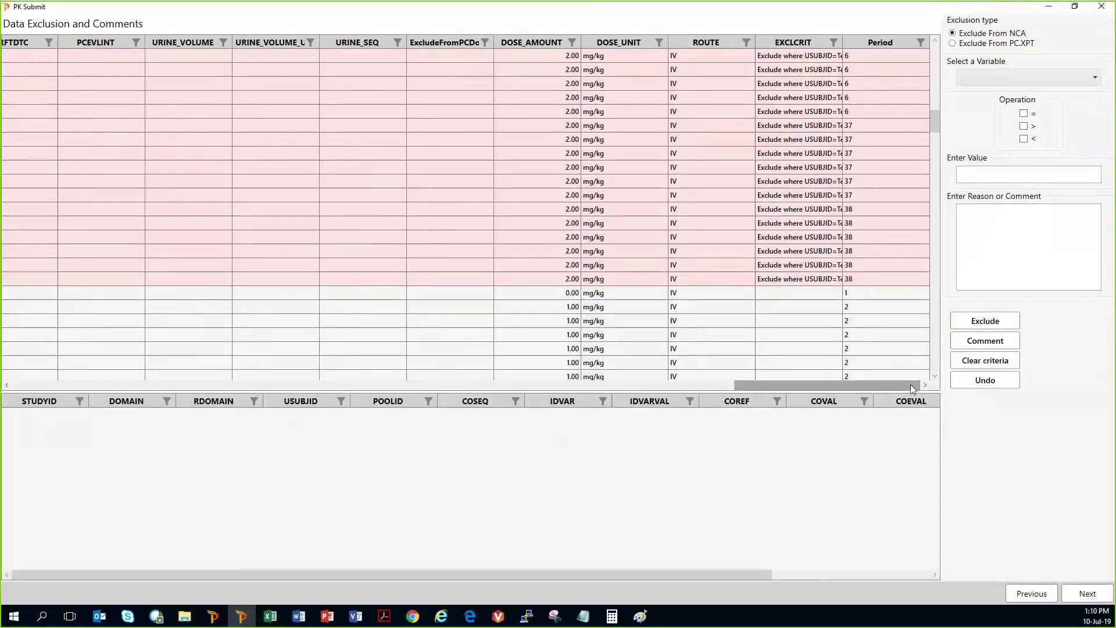
left_click_drag(865, 385, 847, 385)
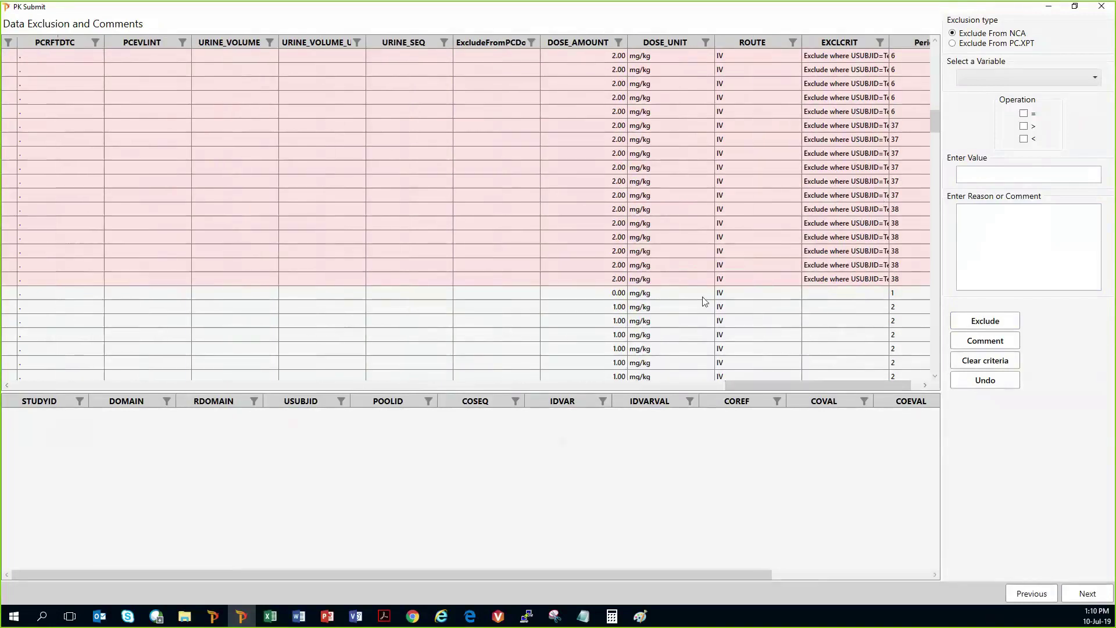
scroll(766, 316, "up", 1)
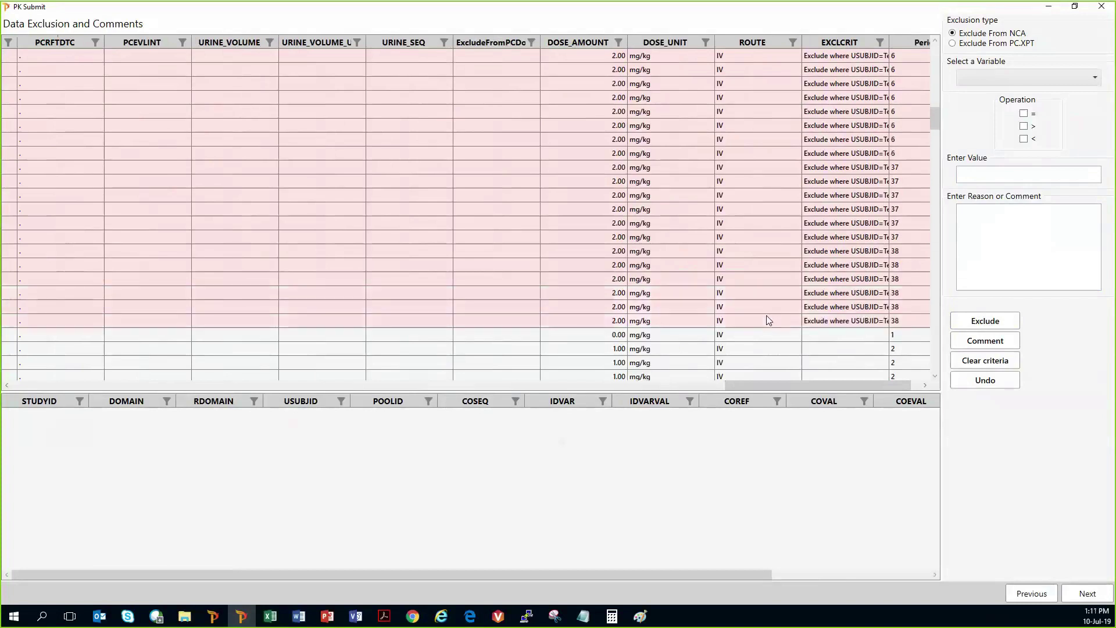
scroll(837, 324, "up", 8)
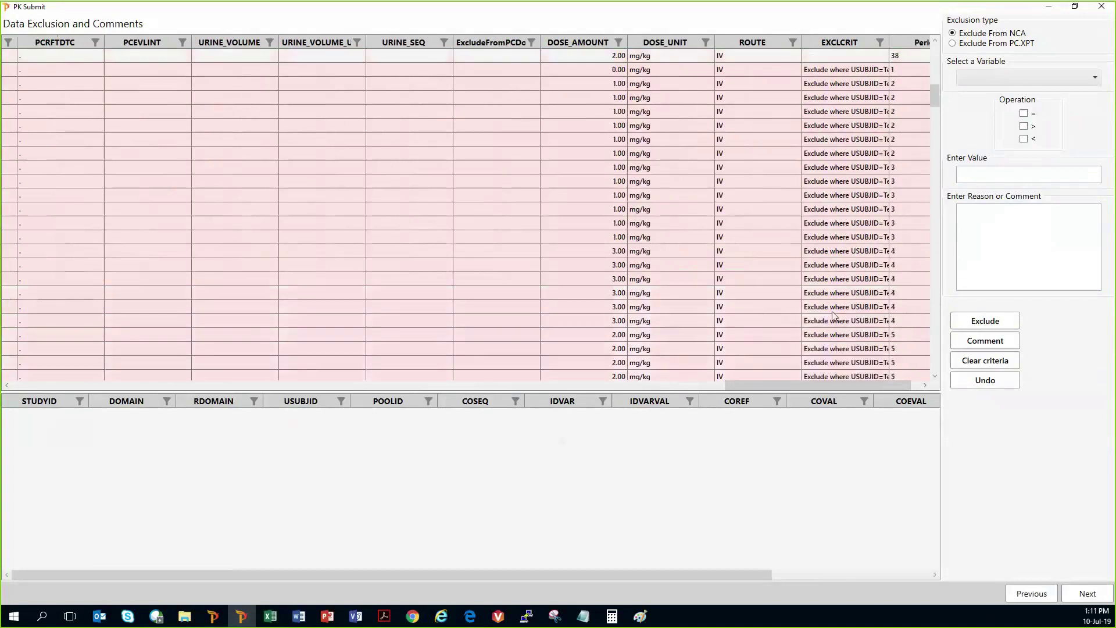
scroll(833, 316, "up", 2)
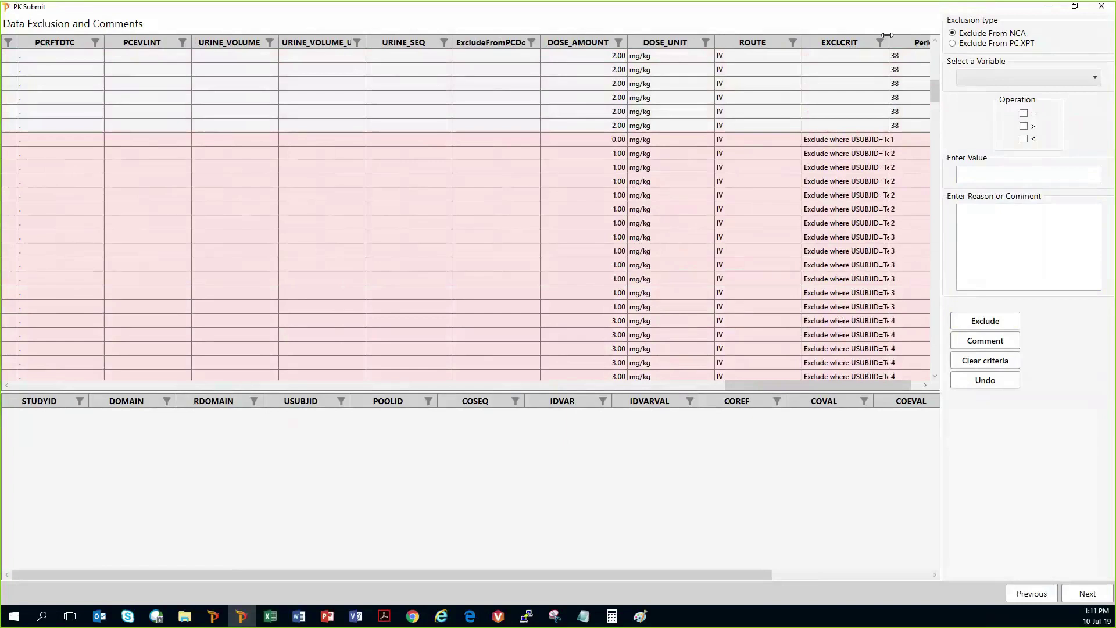
left_click_drag(890, 42, 925, 44)
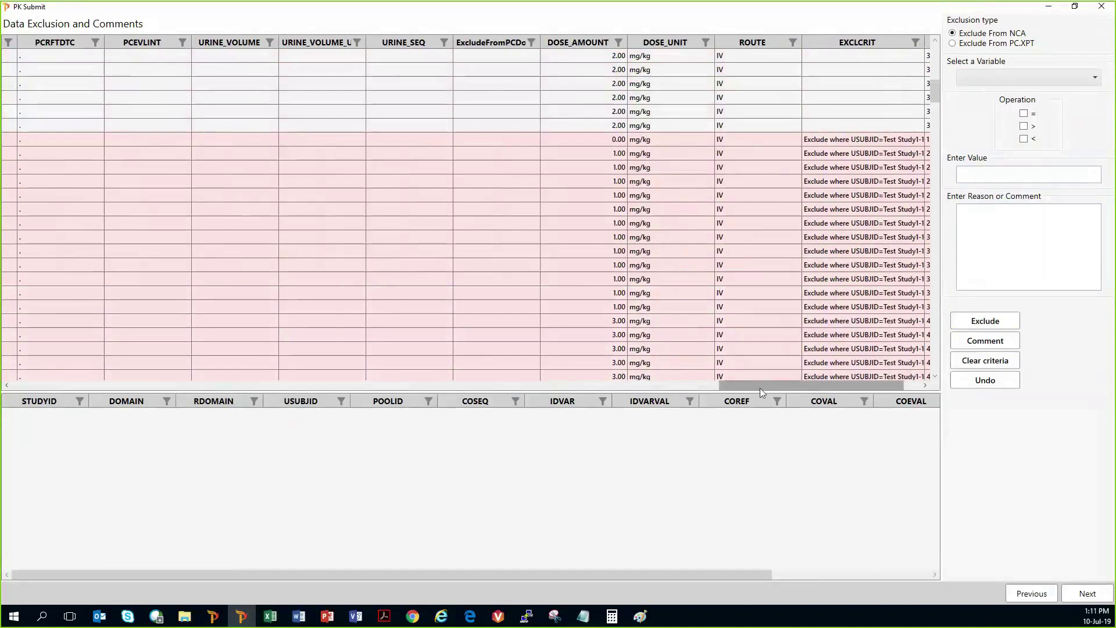
left_click_drag(759, 389, 775, 387)
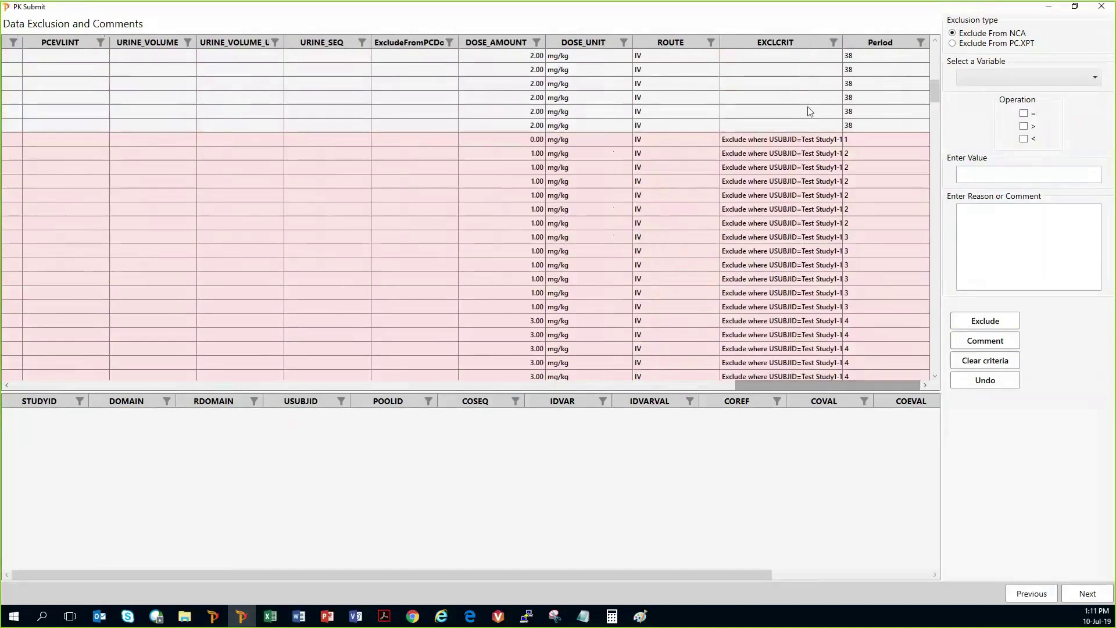
left_click_drag(843, 42, 877, 45)
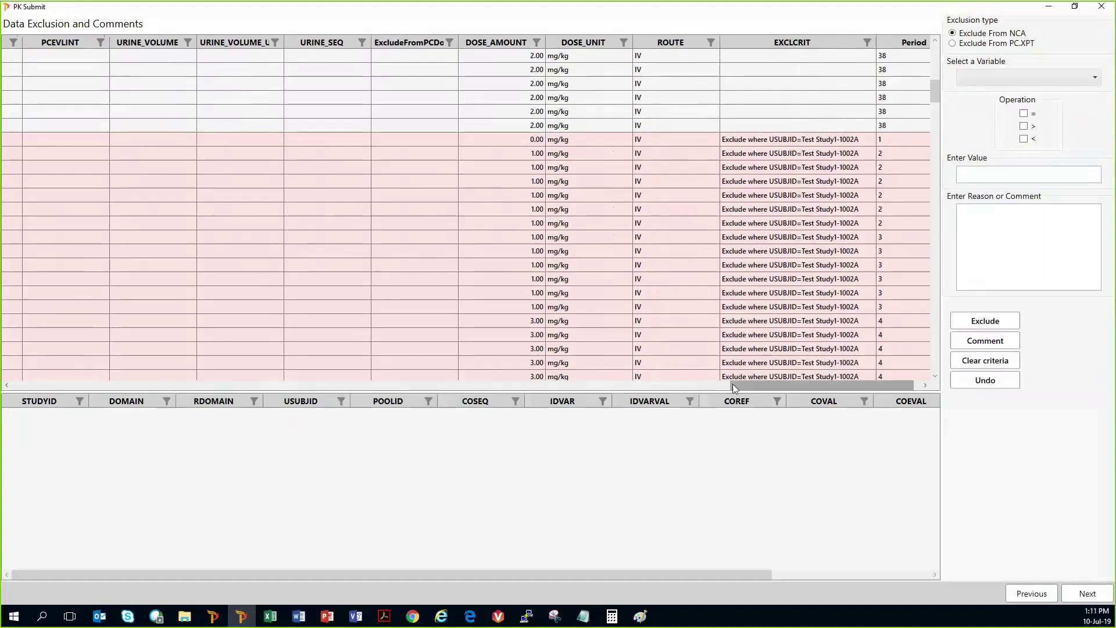
Add the comment "sample hemolyzed" to the Test Study1-1001A record with PCSEQ 21
left_click_drag(737, 387, 71, 400)
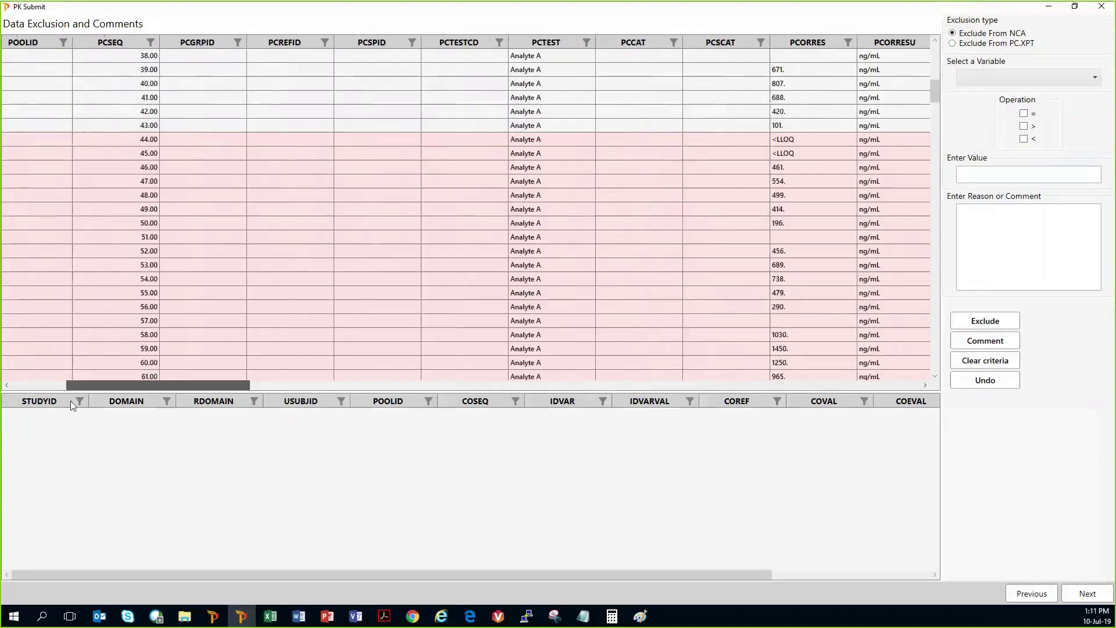
scroll(384, 273, "up", 7)
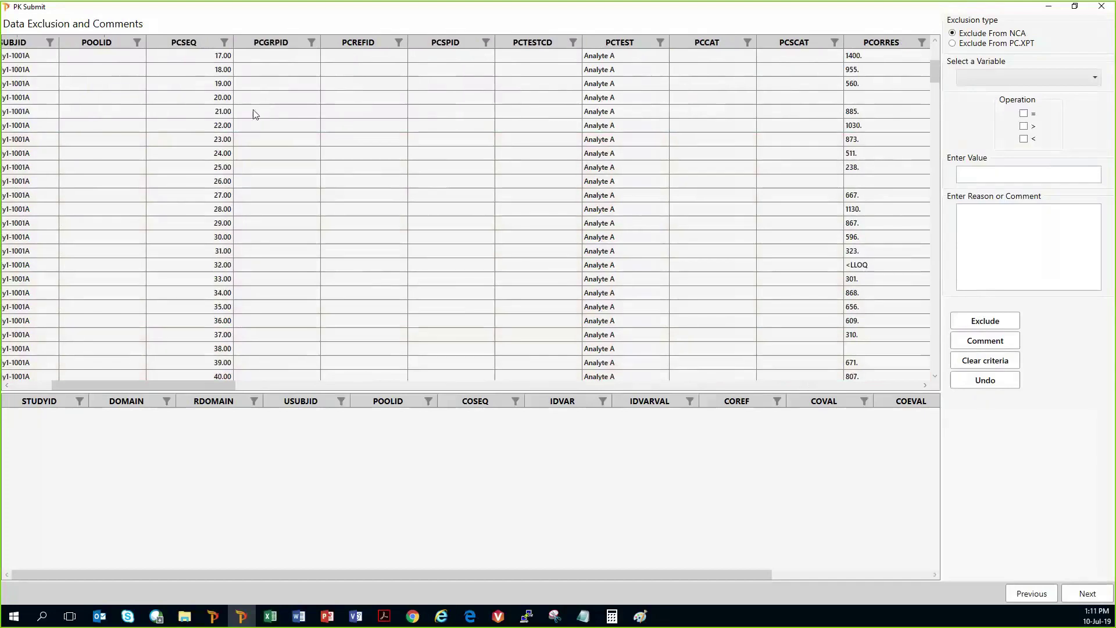
right_click(252, 115)
left_click(301, 157)
left_click(487, 280)
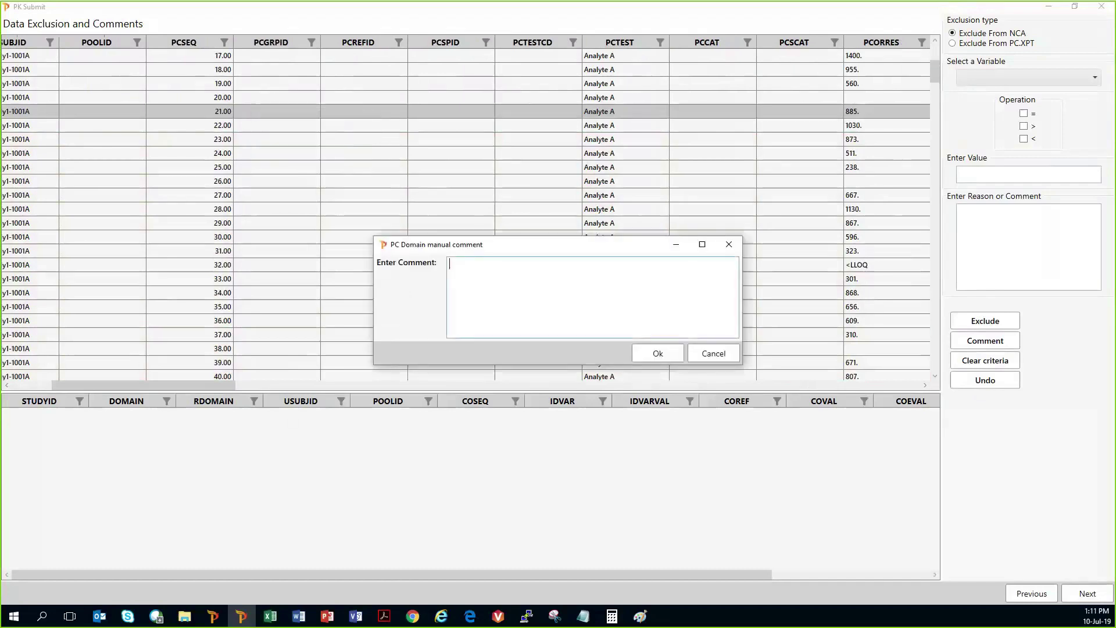
type("sample hemolyzed")
left_click(670, 356)
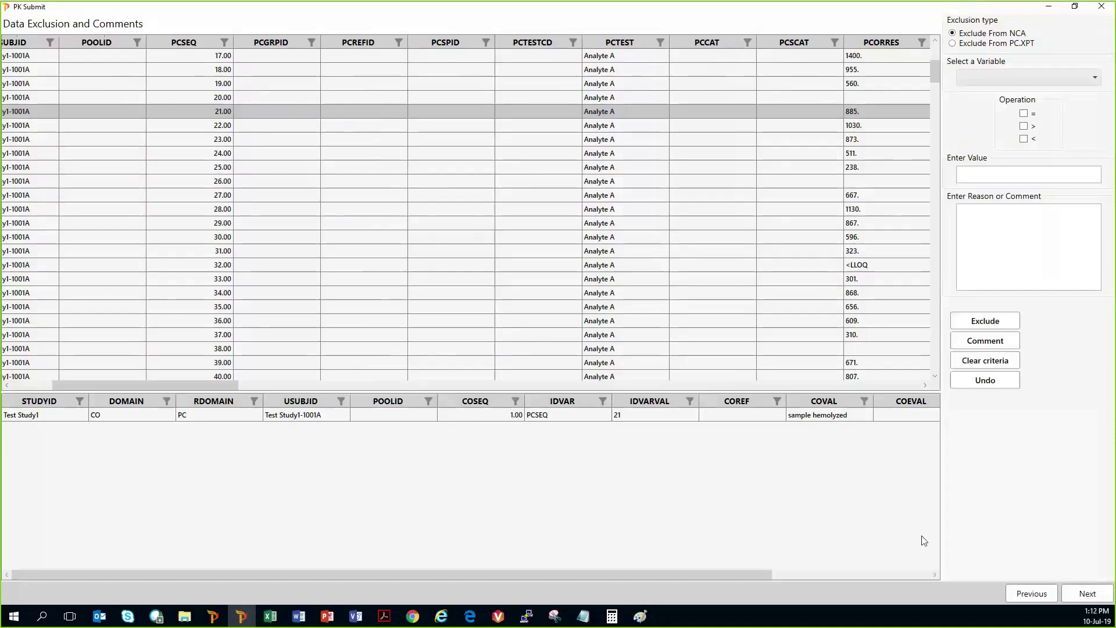
Leave the data exclusions and set the dose type to IV Bolus for Analyte A and Extravascular for Analyte B
left_click(1085, 598)
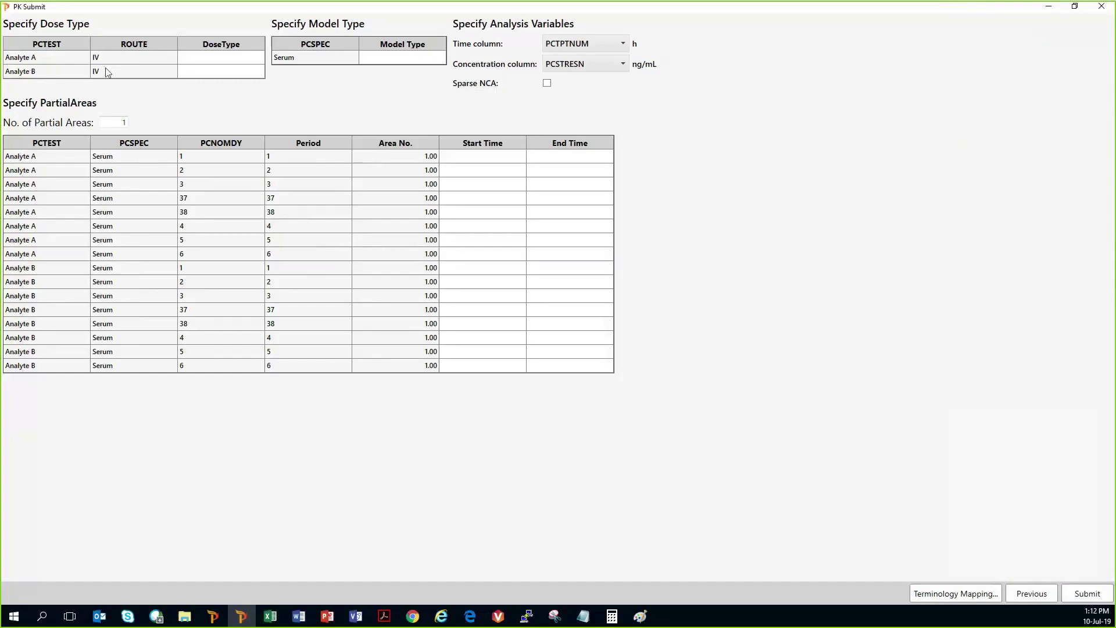
left_click(260, 59)
left_click(259, 58)
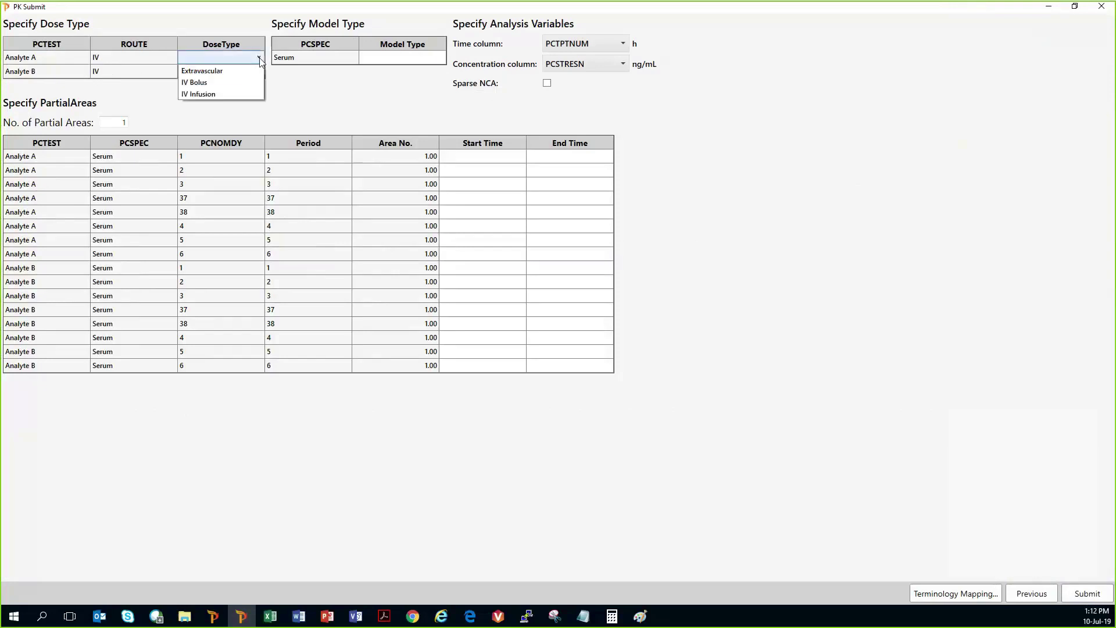
left_click(228, 83)
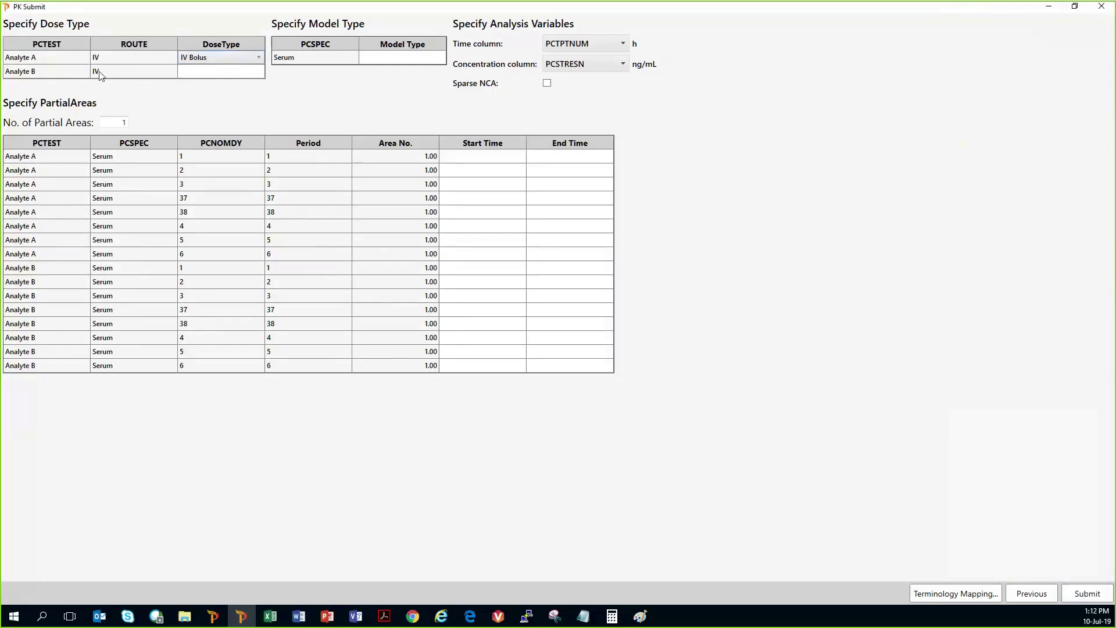
left_click(259, 73)
left_click(259, 72)
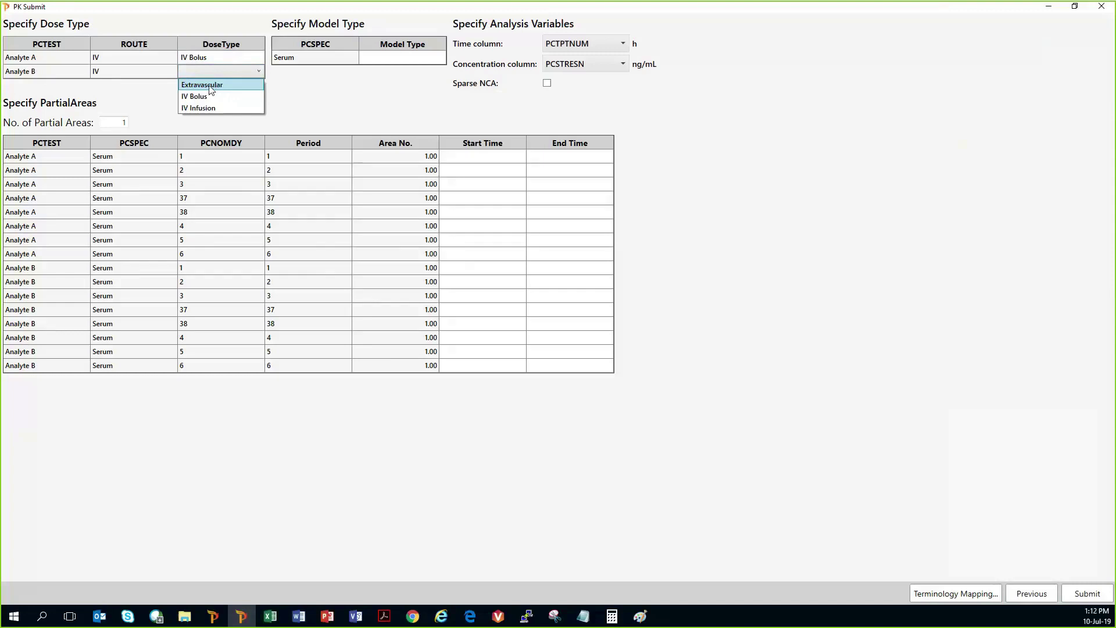
left_click(210, 87)
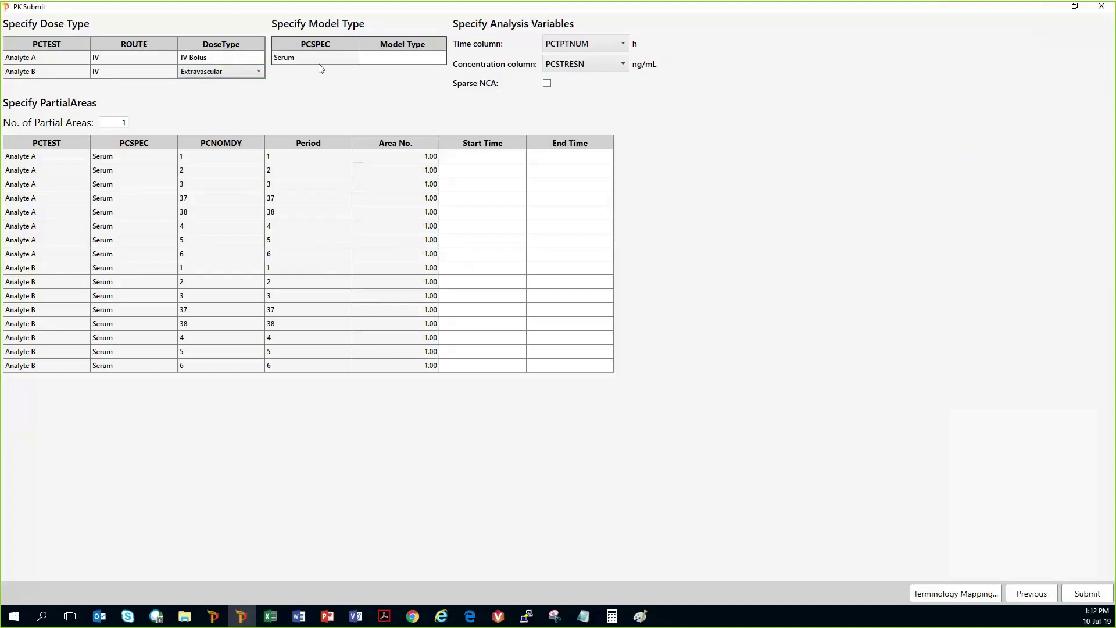
Assign the PLASMA (200 - 202) model type to the Serum specimen and check the available concentration column options
left_click(438, 59)
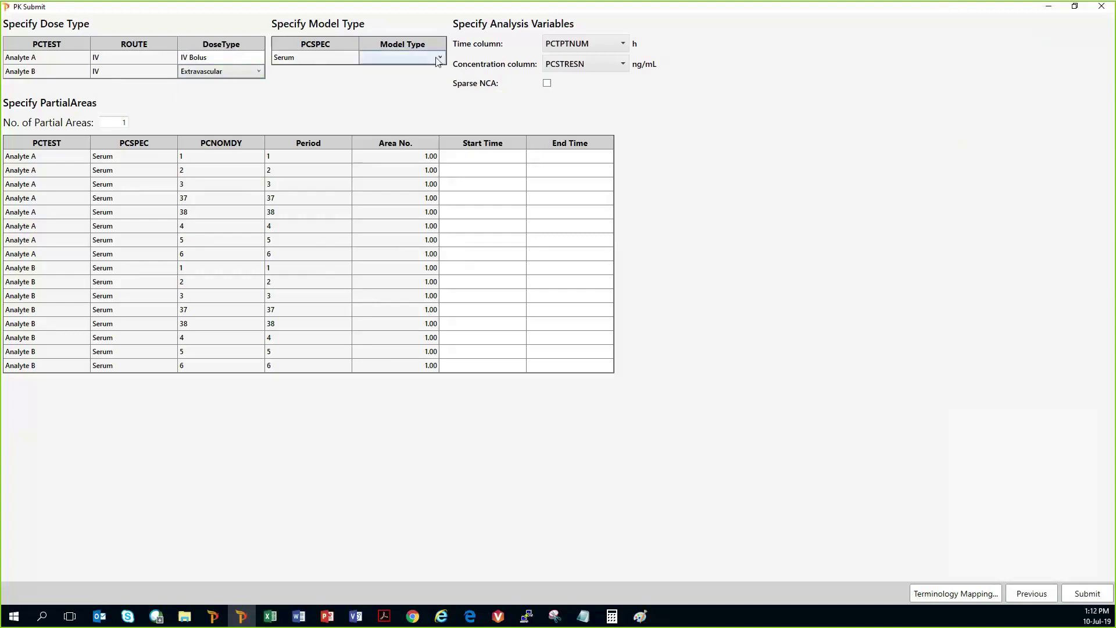
left_click(438, 59)
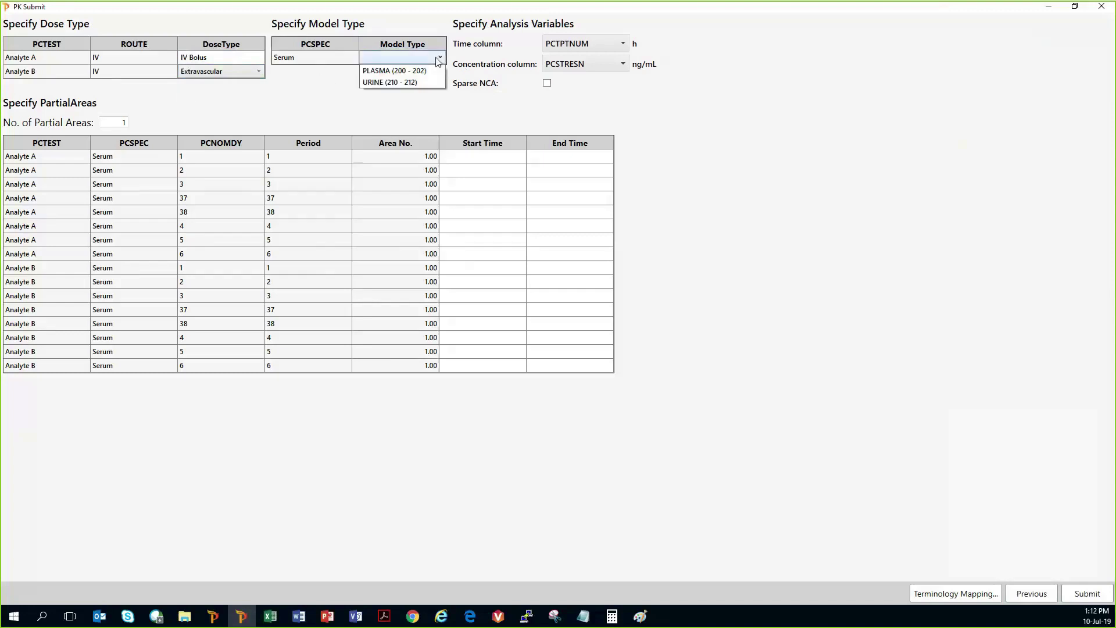
left_click(405, 71)
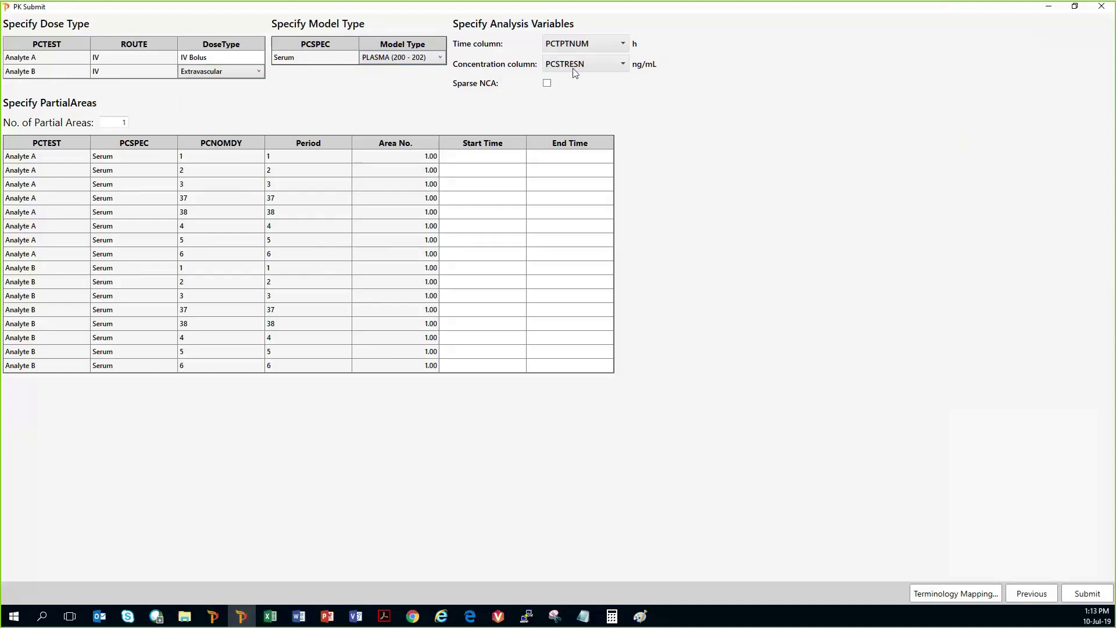
left_click(622, 65)
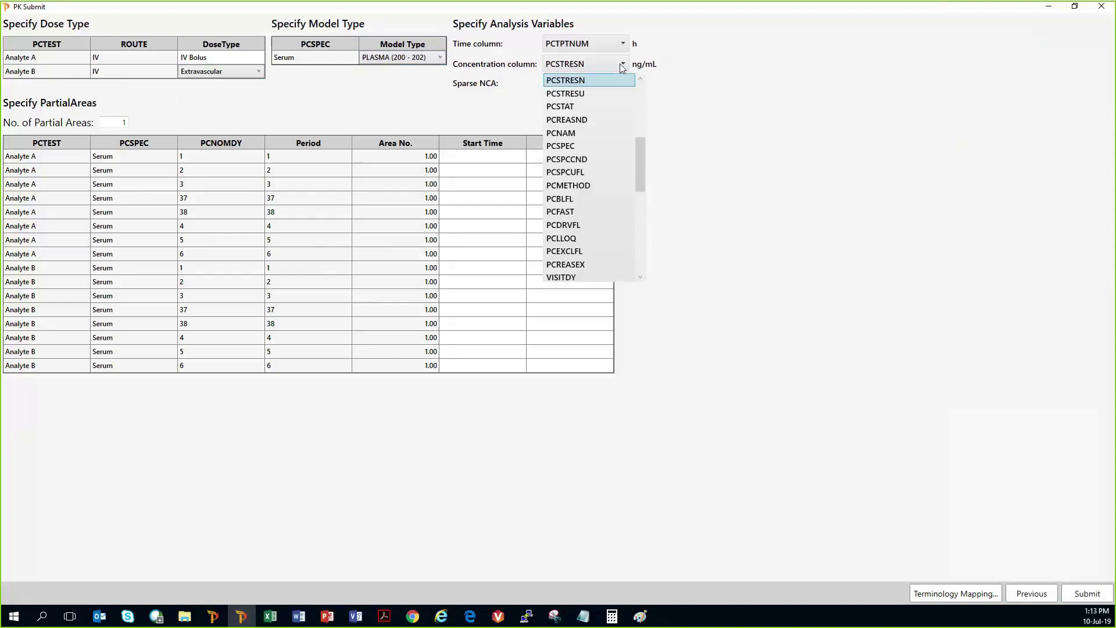
left_click(623, 64)
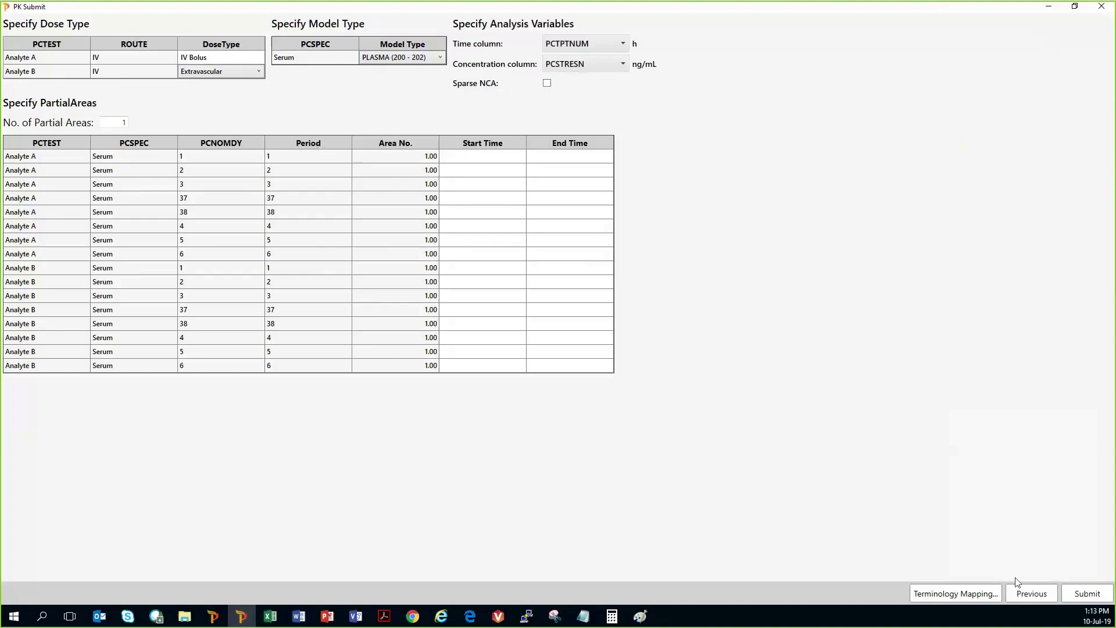
Review the Serum and ng/mL code lists in the controlled terminology mapping, then accept the mappings and submit the PC domain
left_click(932, 593)
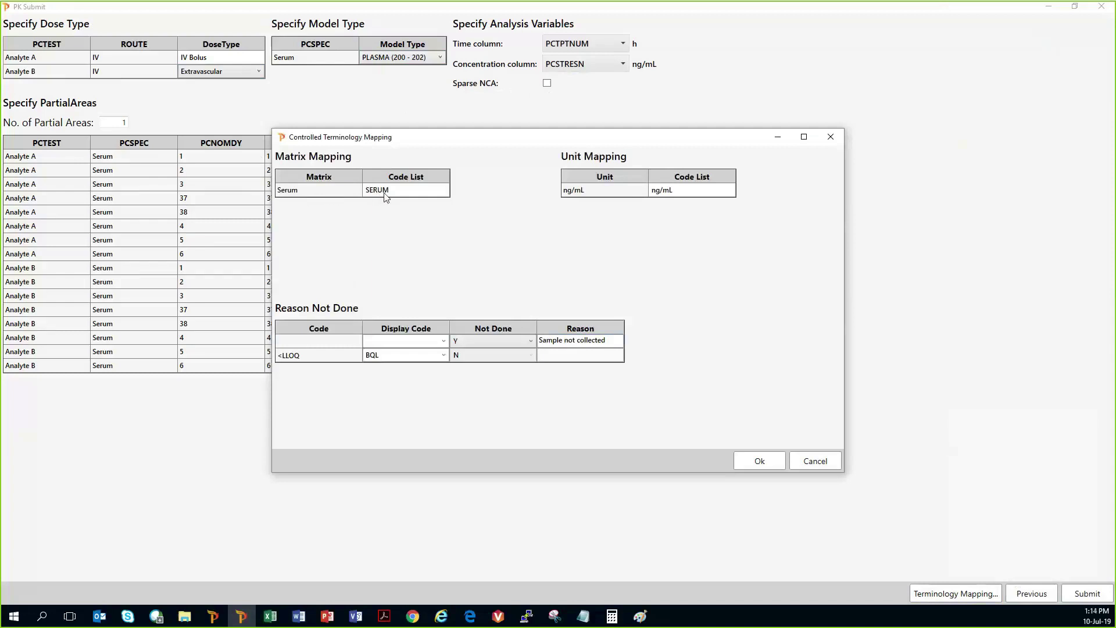
left_click(444, 195)
left_click(444, 193)
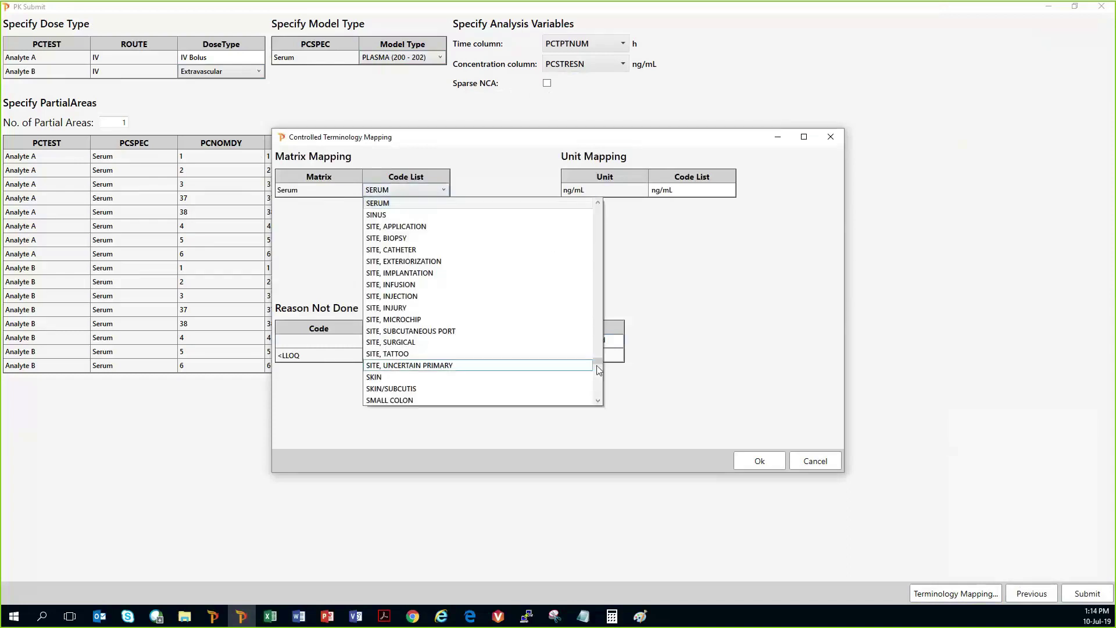
left_click_drag(598, 364, 601, 398)
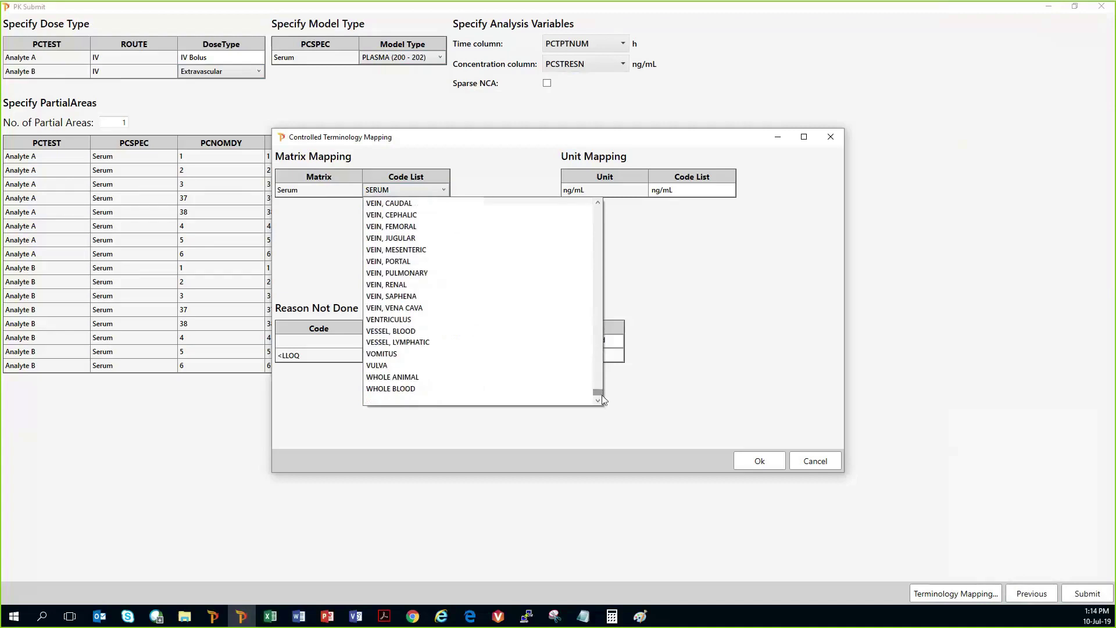
left_click(633, 242)
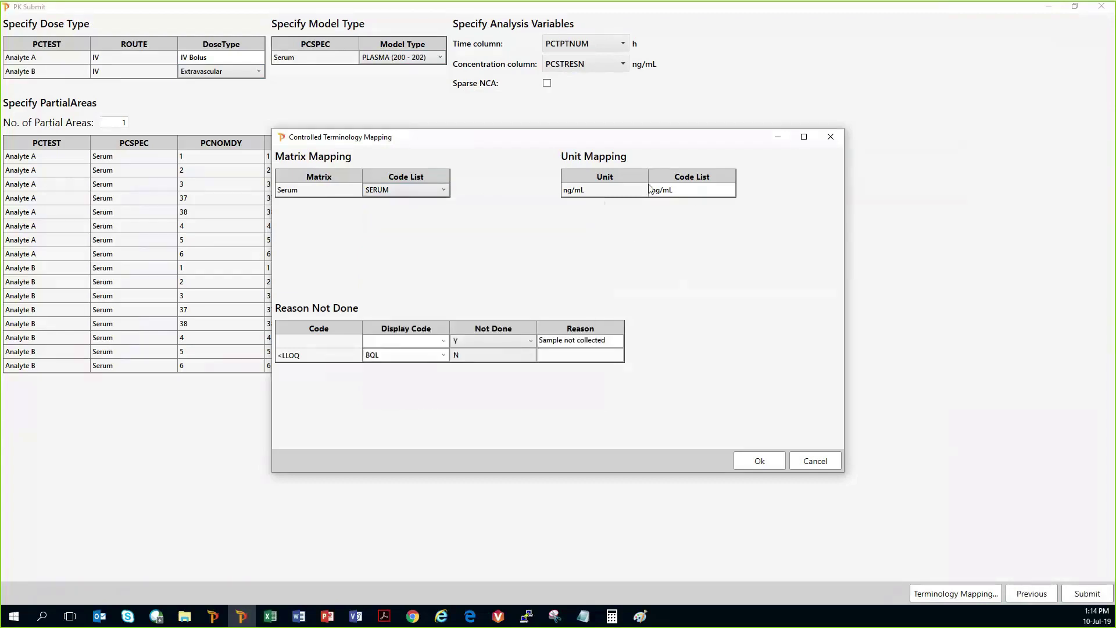
left_click(734, 192)
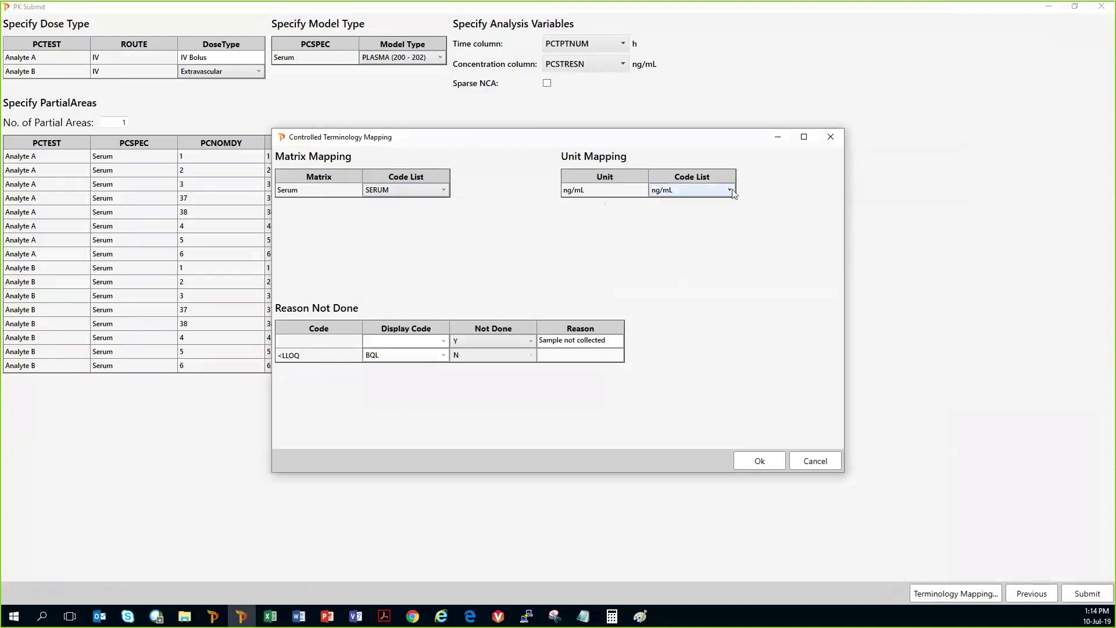
left_click(734, 193)
left_click_drag(741, 373, 737, 208)
left_click(764, 249)
left_click(760, 461)
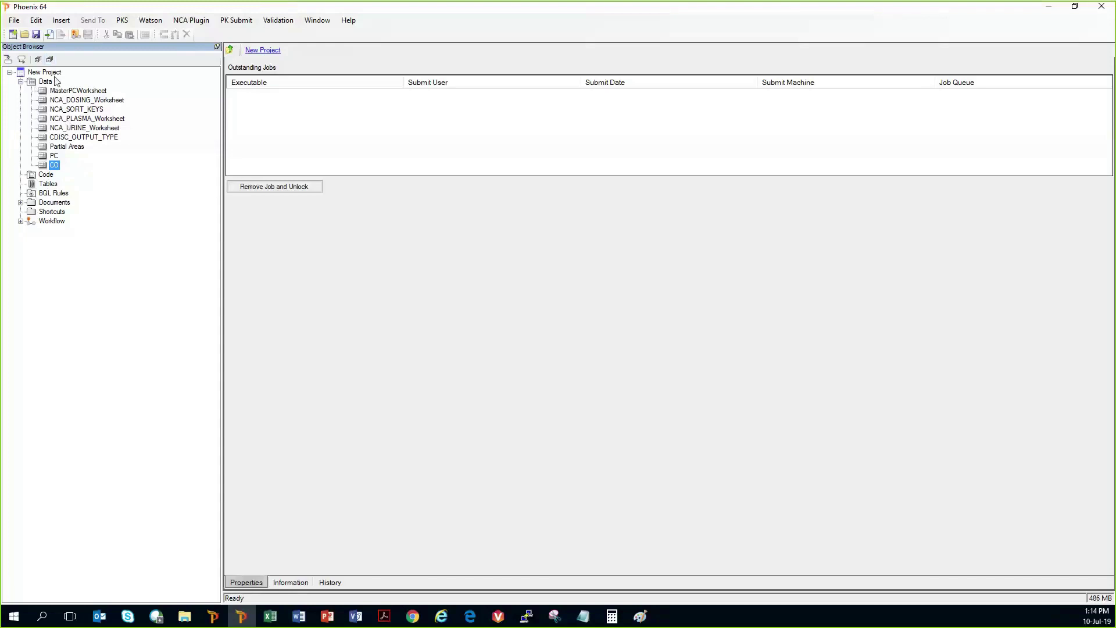
Check the calculation method options of the NCA PLASMA workflow object and execute it
left_click(20, 221)
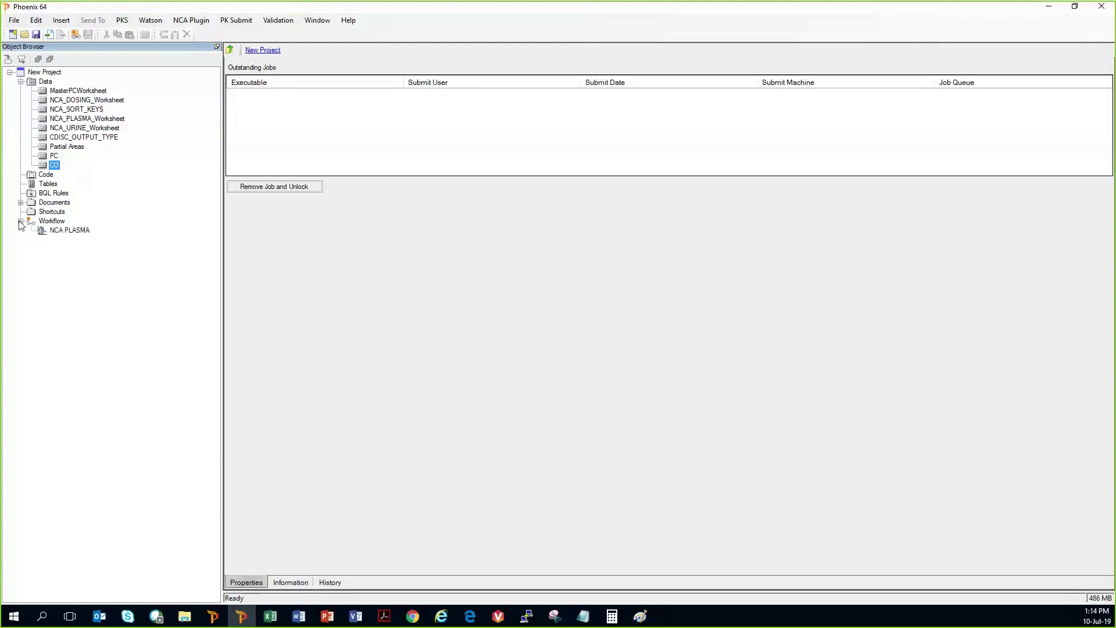
left_click(60, 231)
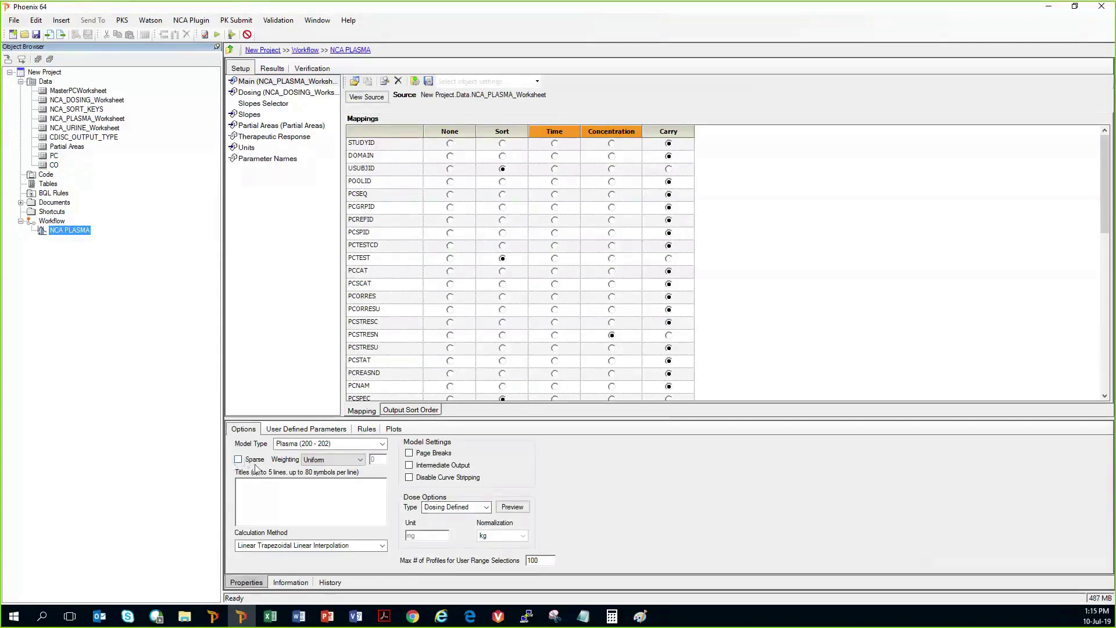
left_click(383, 547)
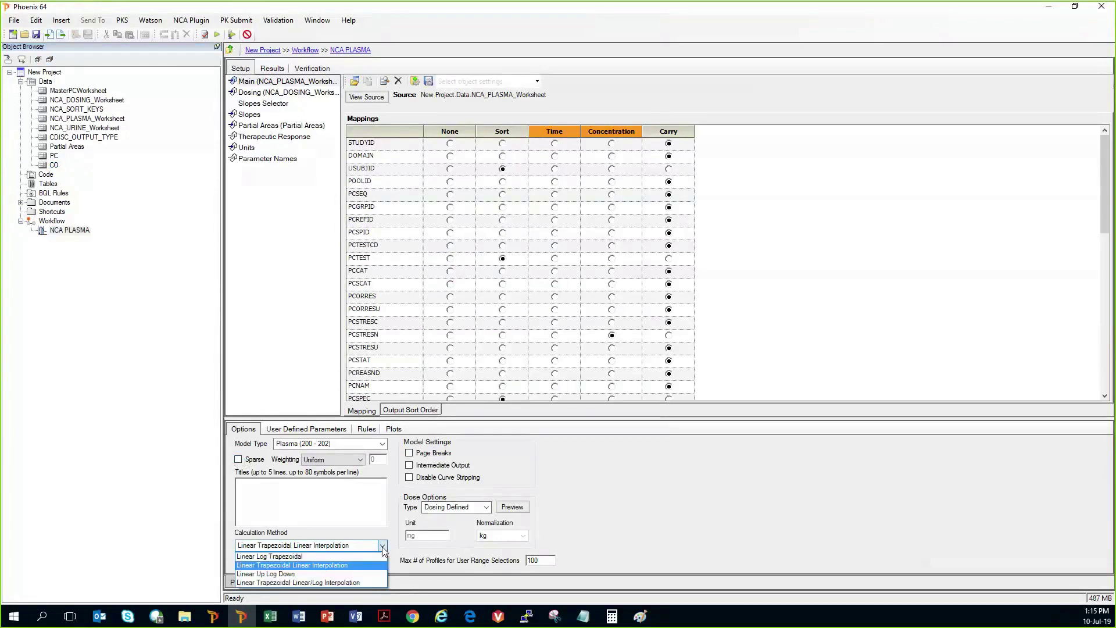
left_click(383, 547)
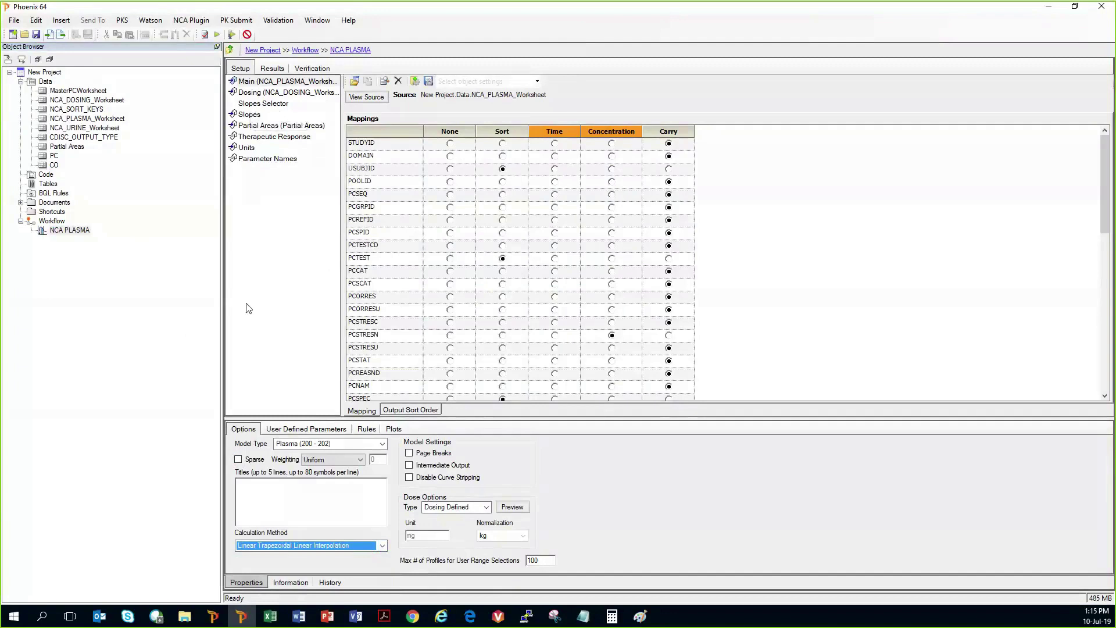
left_click(216, 35)
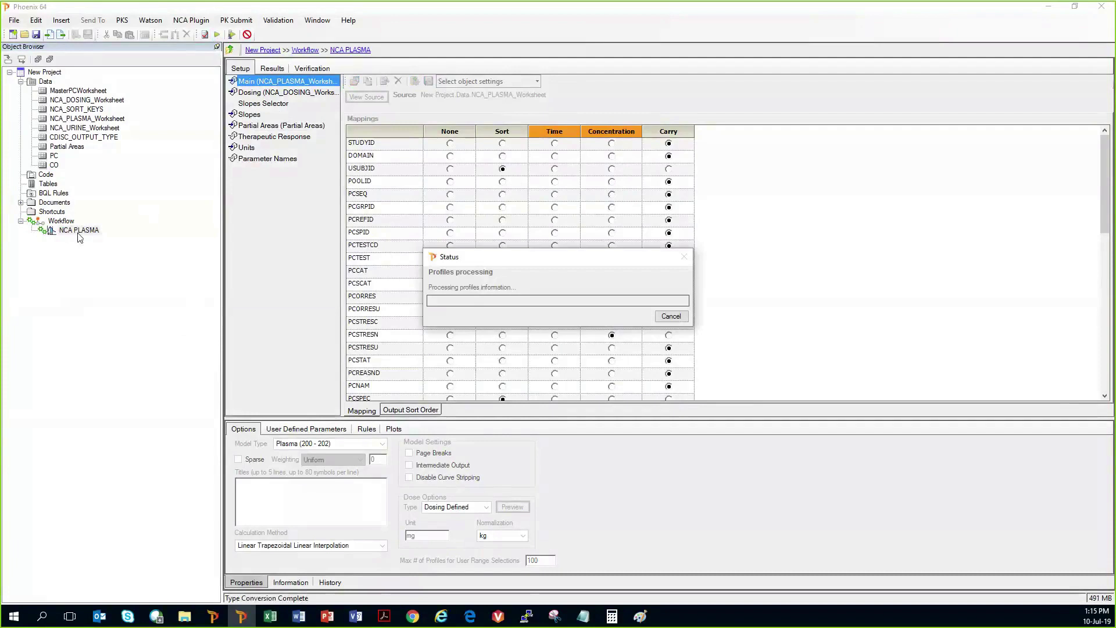
Review the Validation Report and widen the EXCLCRIT column in MasterPCWorksheet to read the exclusion criteria
left_click(20, 204)
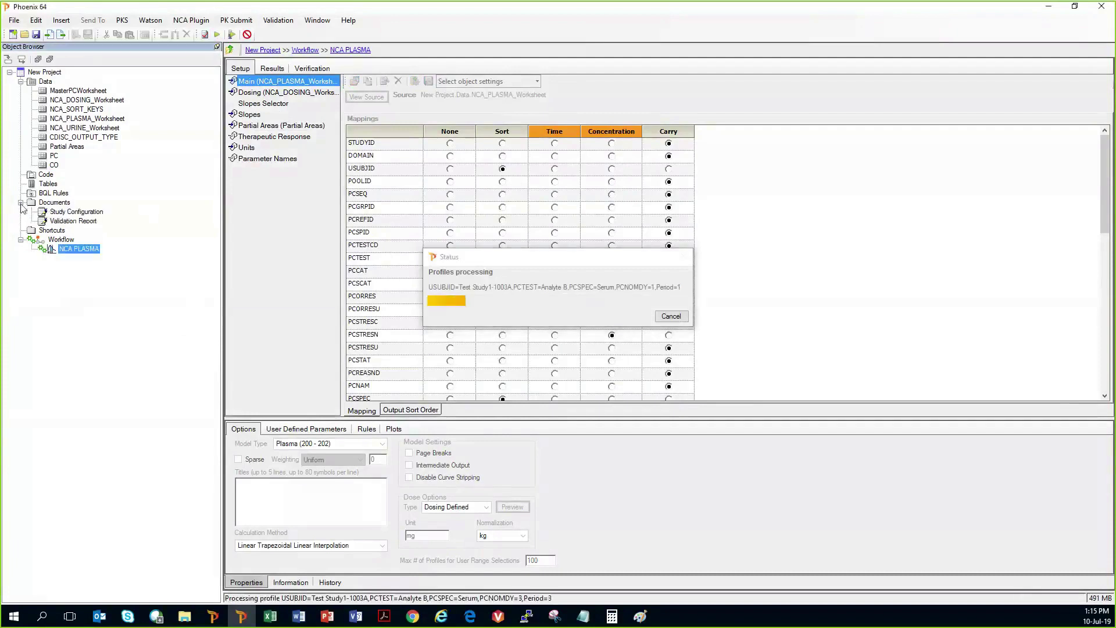
left_click(74, 221)
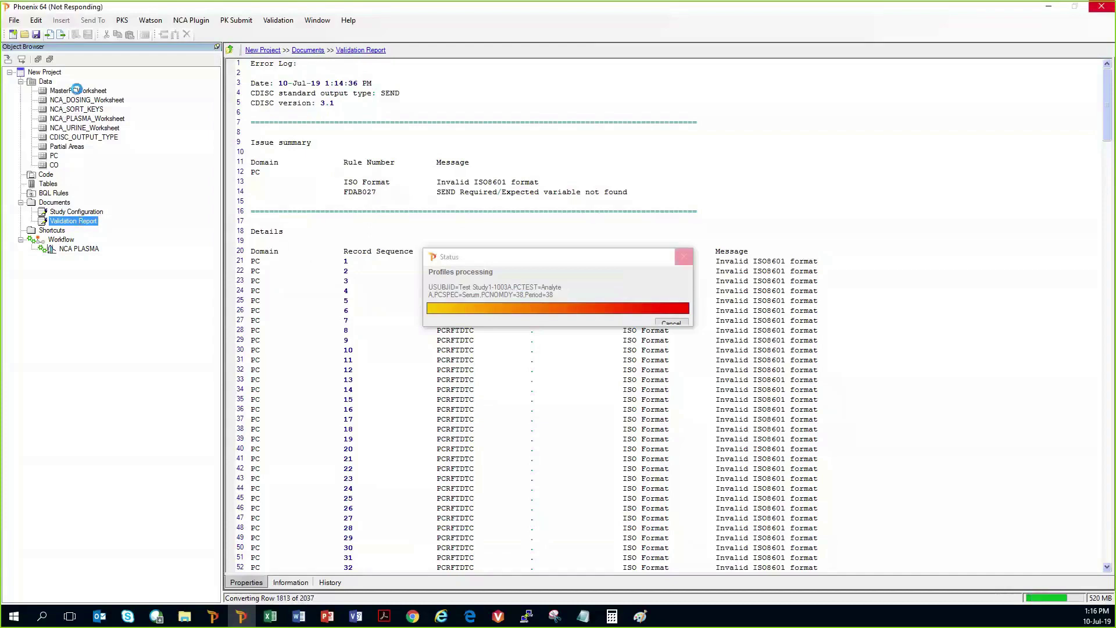
left_click(77, 90)
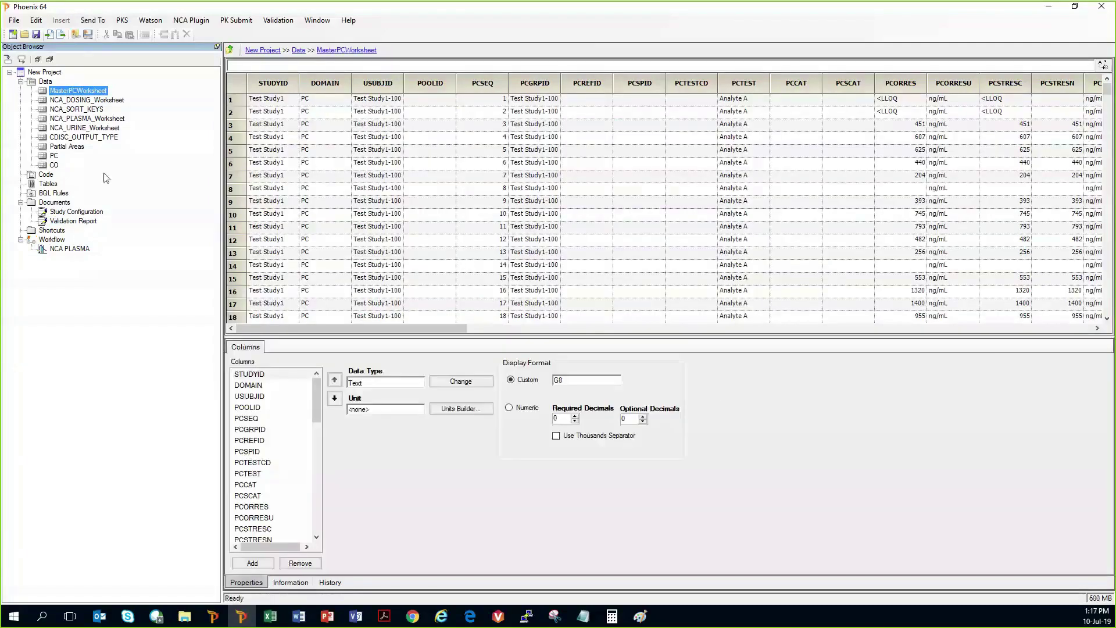
left_click_drag(434, 326, 1058, 324)
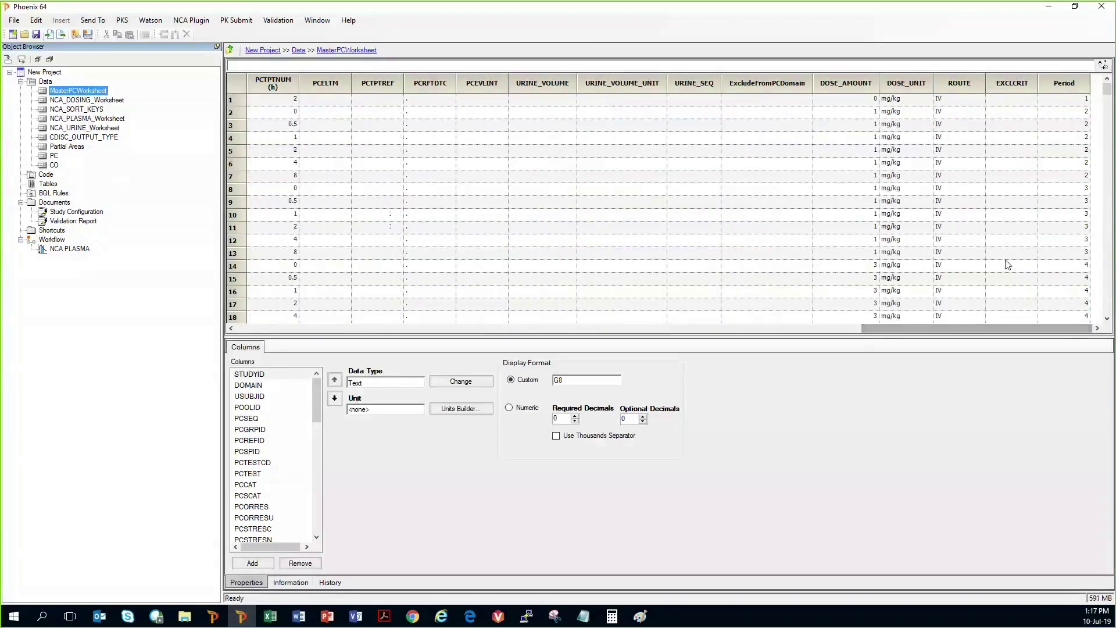
scroll(1005, 233, "down", 14)
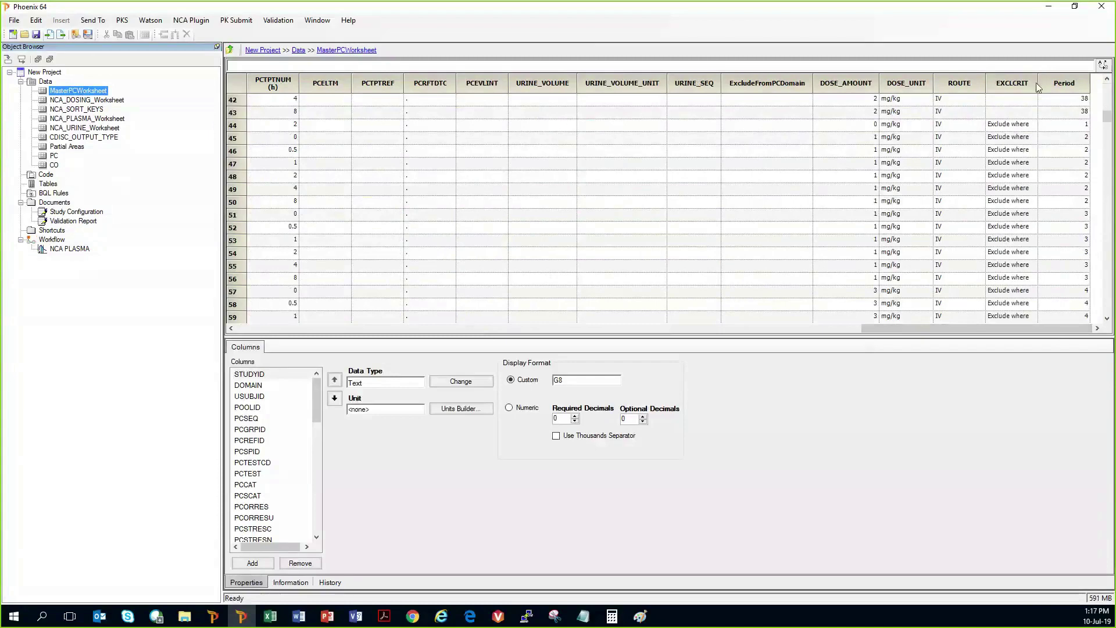
left_click_drag(1039, 86, 1077, 85)
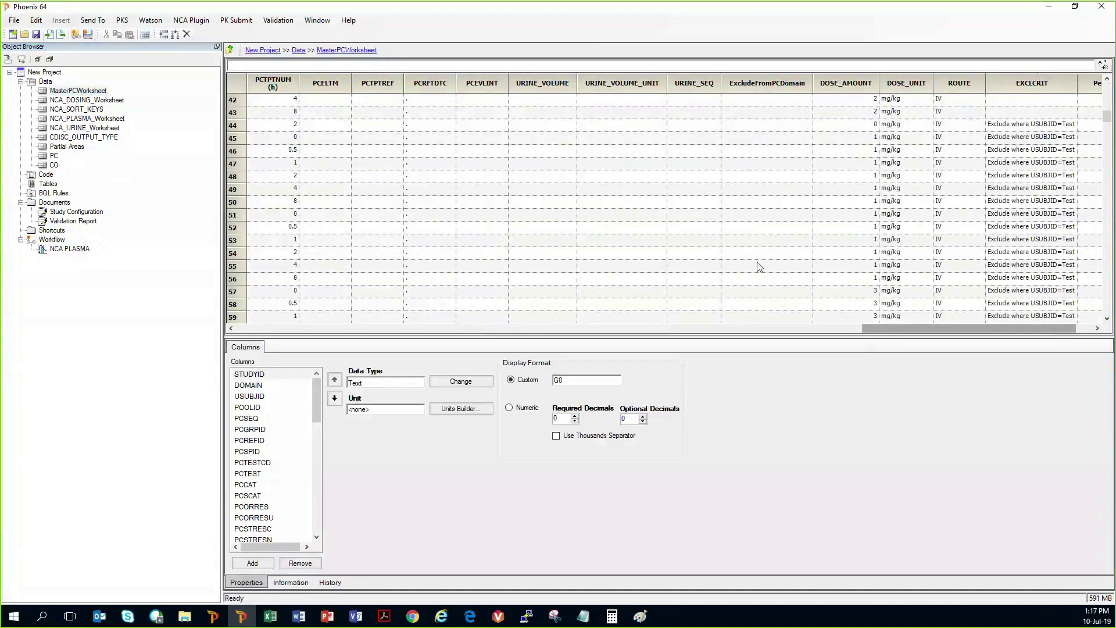
Review the NCA PLASMA setup and the generated PC worksheet
left_click(69, 250)
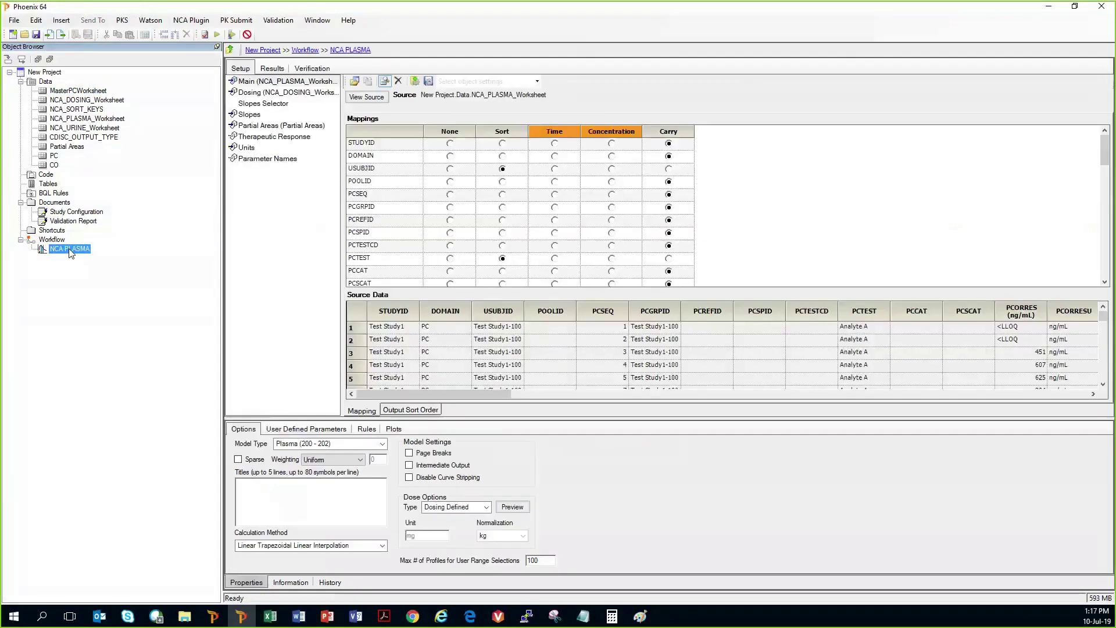
left_click(54, 157)
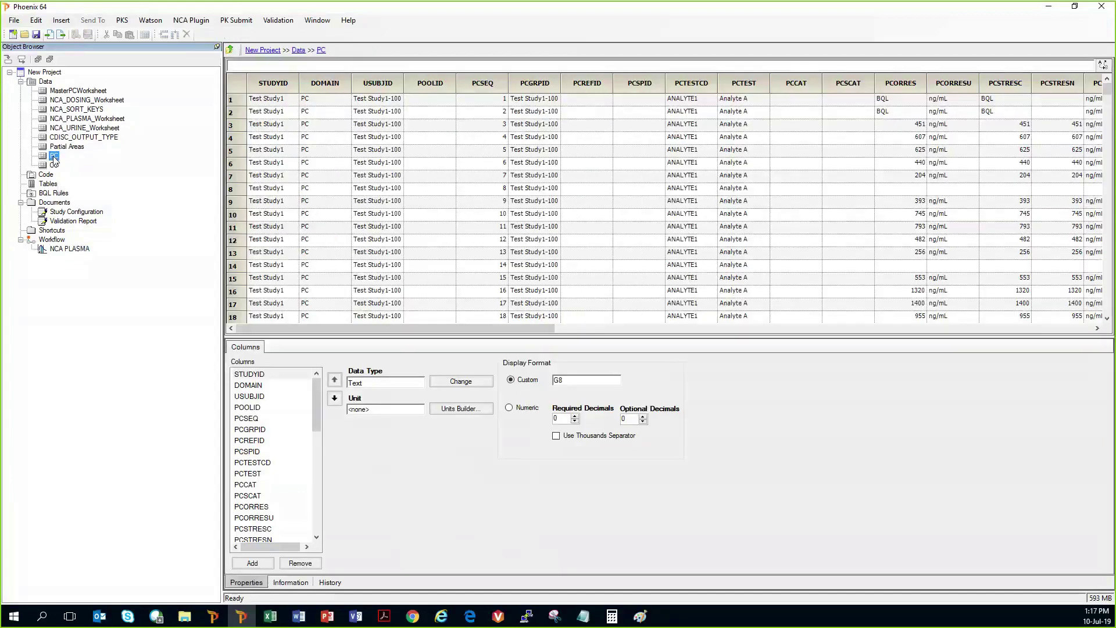
left_click_drag(396, 329, 301, 331)
Start creating a PP domain from the Final Parameters worksheet in the NCA PLASMA results
left_click(239, 22)
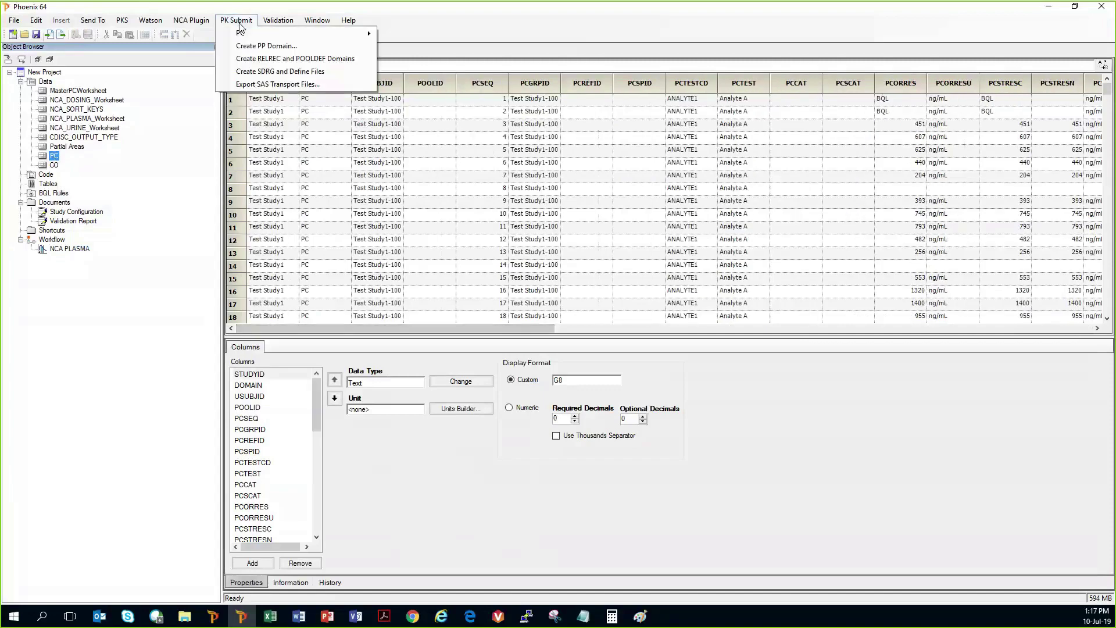
left_click(260, 46)
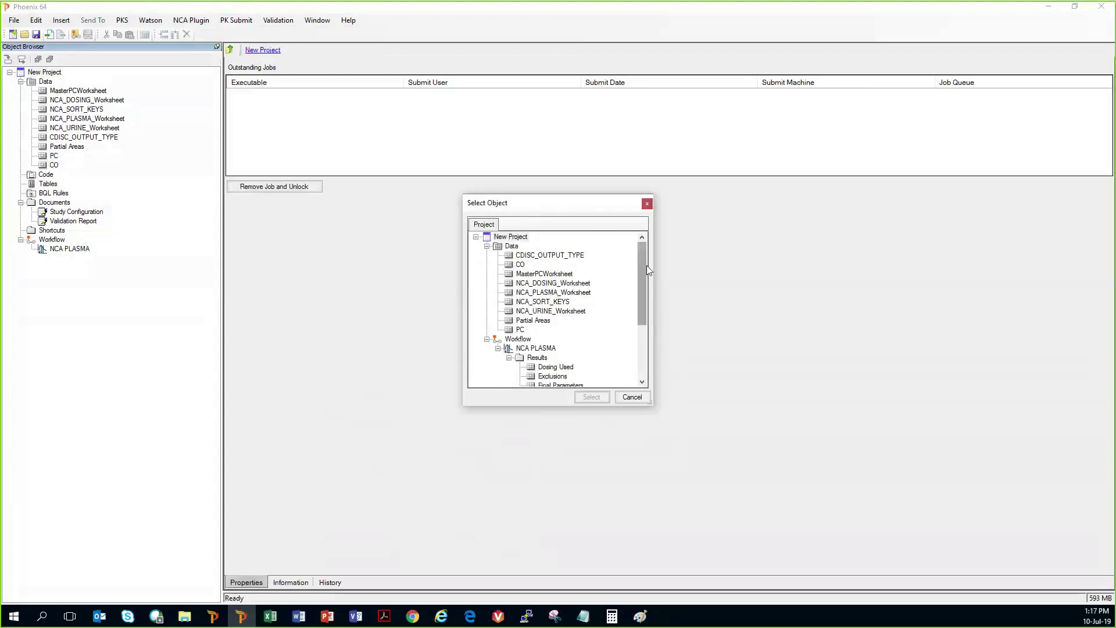
left_click_drag(643, 269, 643, 312)
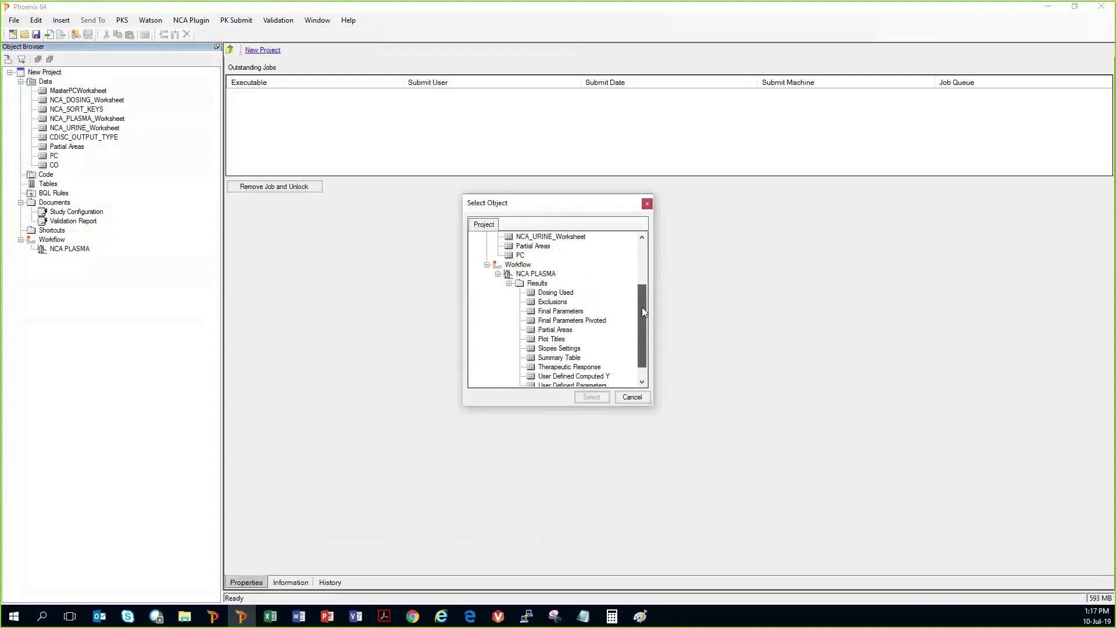
left_click(559, 312)
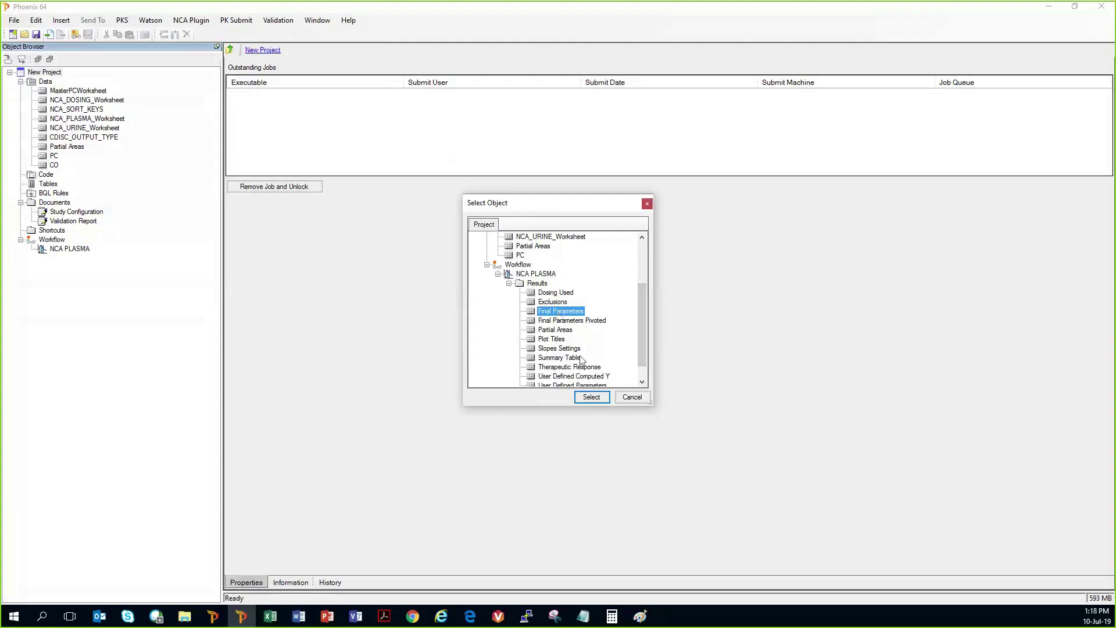
left_click(592, 397)
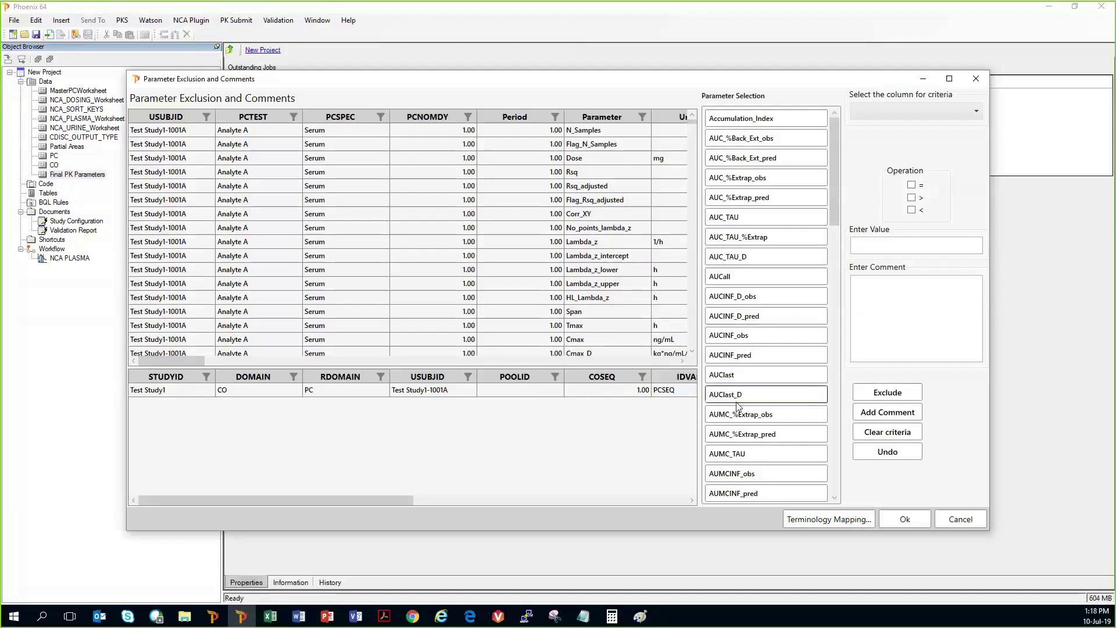
Exclude the six AUMC parameters from AUMC_%Extrap_obs through AUMClast in the Parameter Exclusion and Comments dialog
left_click(731, 420)
left_click(730, 434, "ctrl")
left_click(728, 454, "ctrl")
left_click(733, 474, "ctrl")
scroll(750, 407, "down", 2)
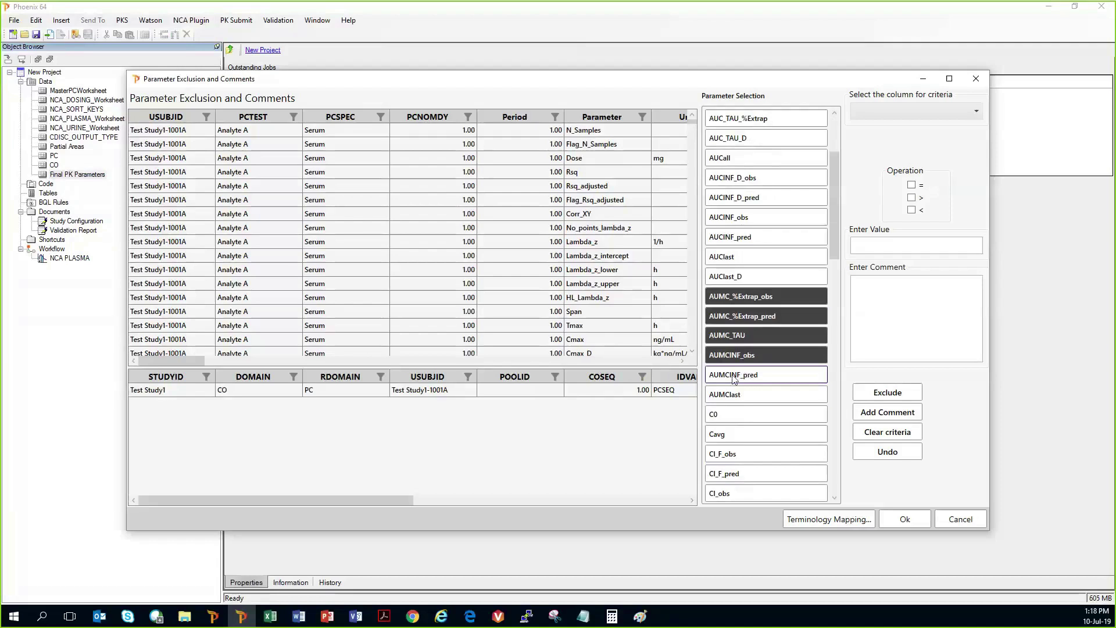
left_click(733, 395, "shift")
left_click(879, 393)
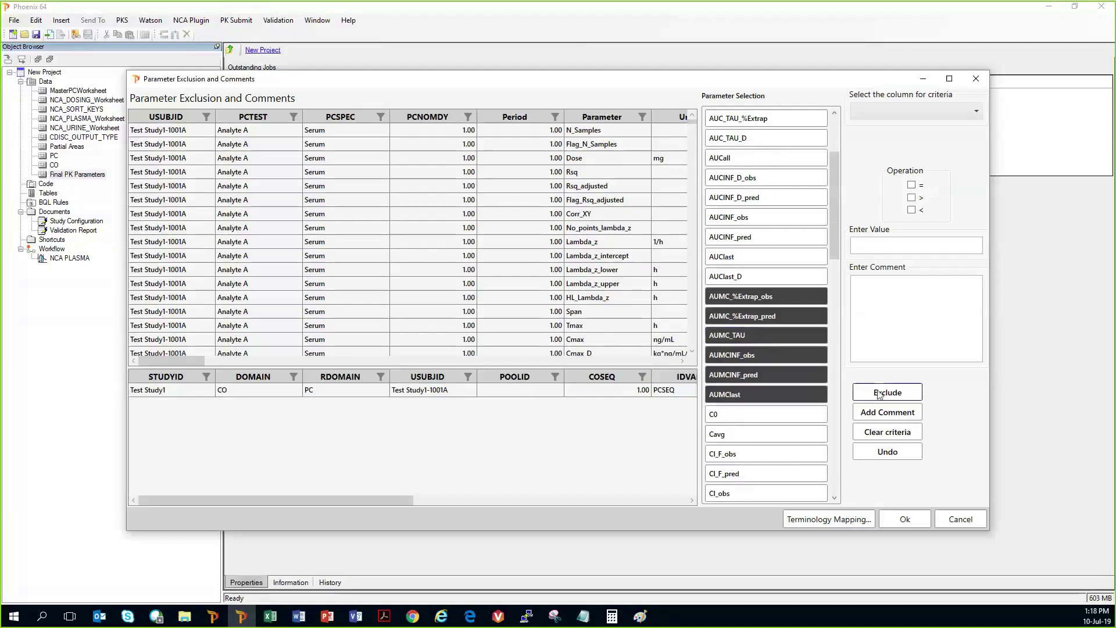
Look through the parameter rows for the exclusions, and clear the AUMC parameter selection
scroll(543, 257, "down", 4)
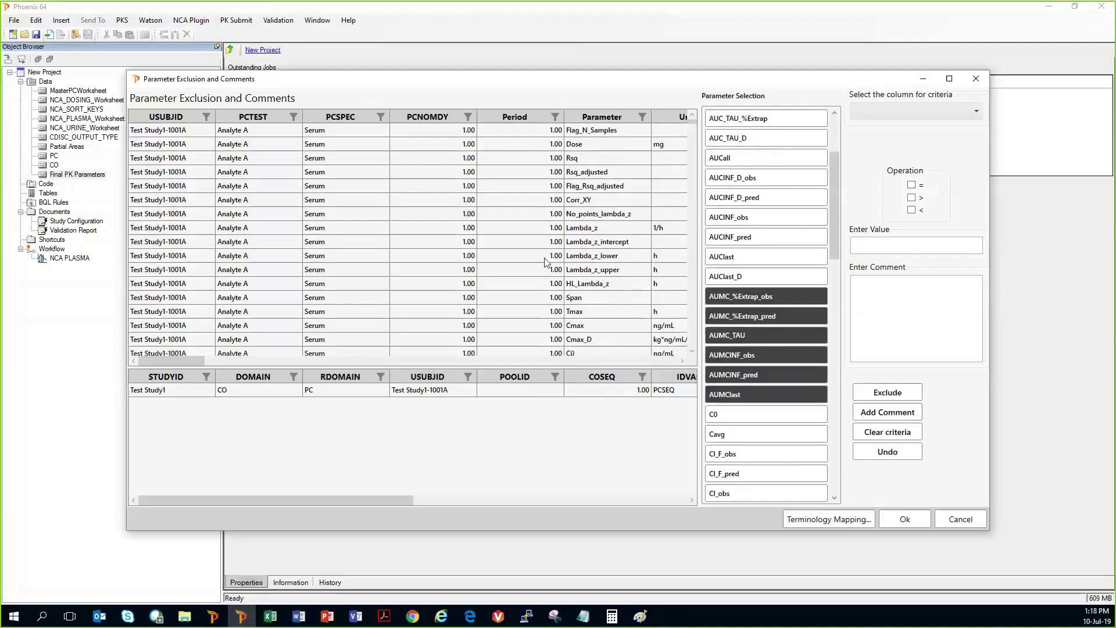
scroll(544, 263, "up", 4)
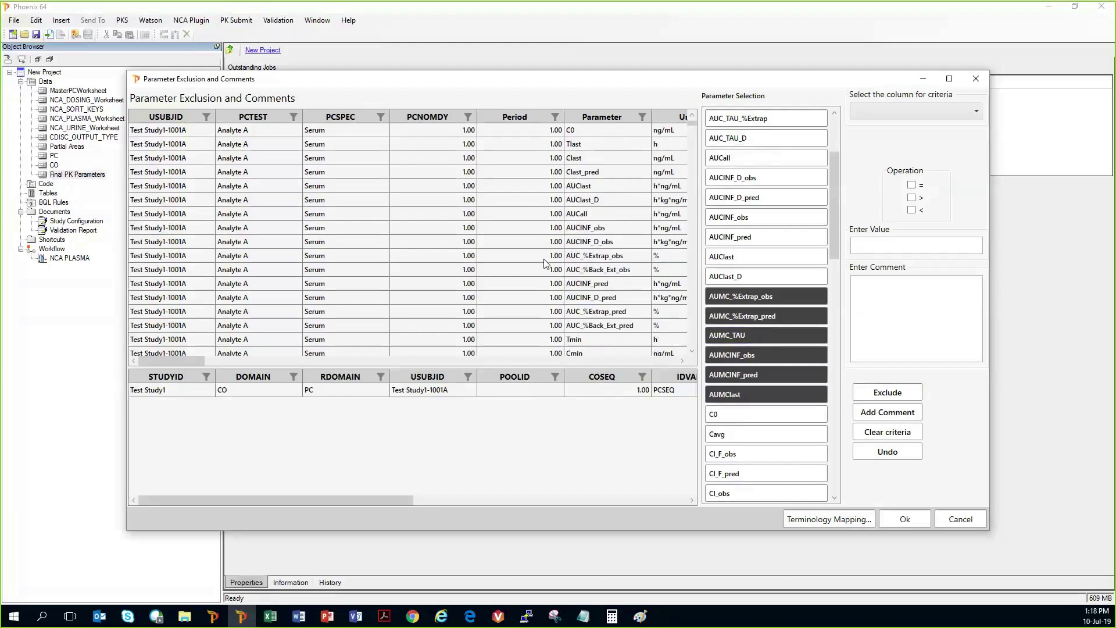
scroll(543, 271, "down", 12)
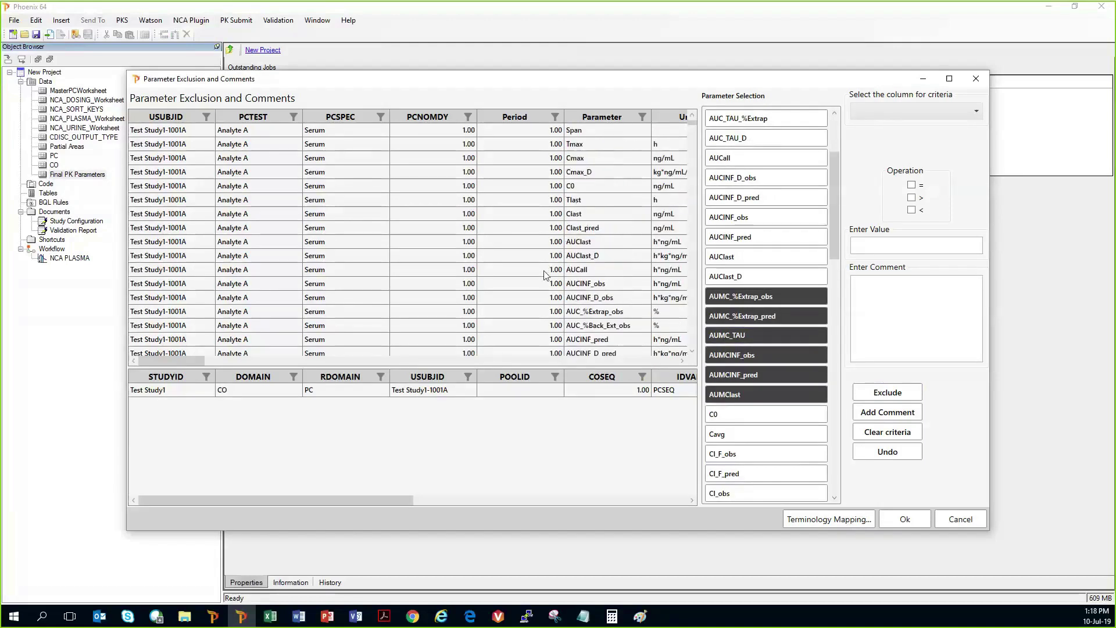
scroll(542, 283, "down", 3)
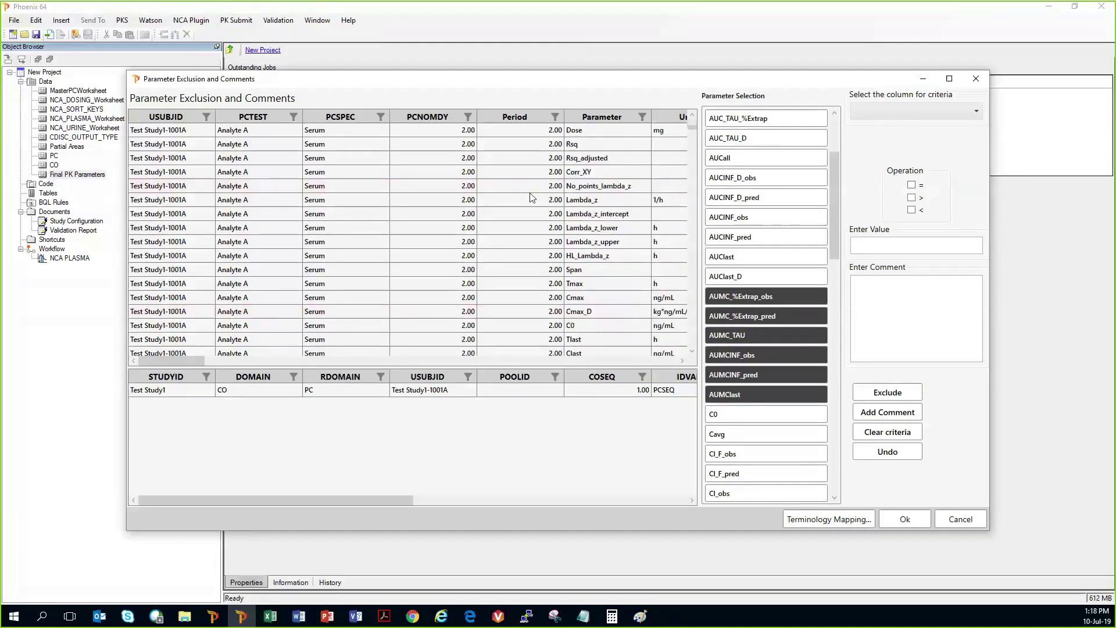
scroll(608, 251, "down", 6)
scroll(586, 262, "up", 2)
scroll(560, 266, "up", 10)
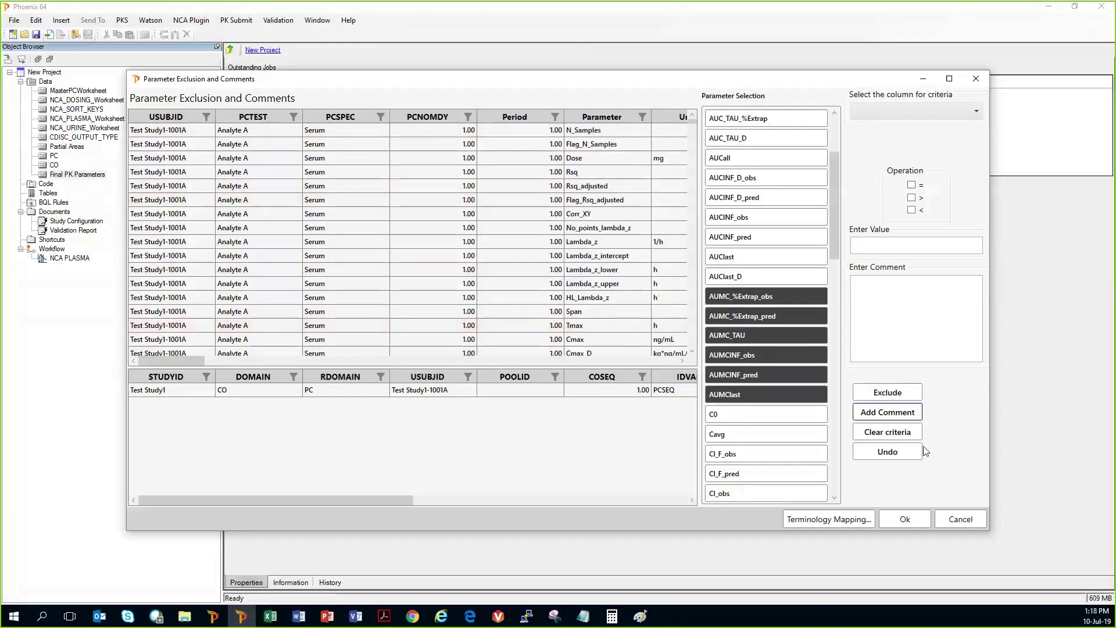
left_click(898, 435)
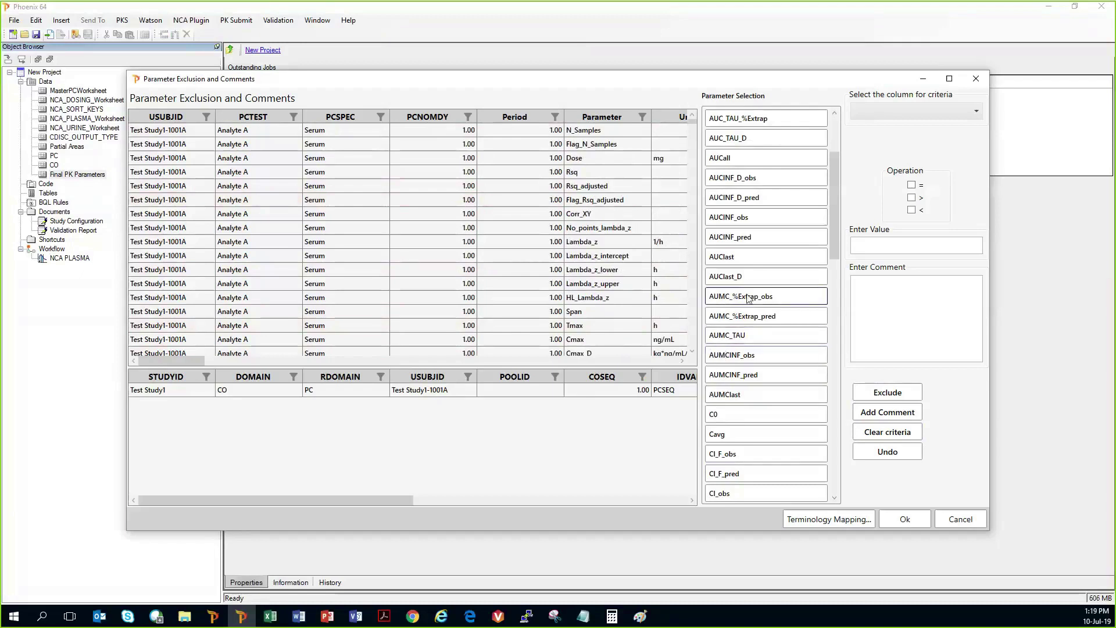
Exclude HL_Lambda_z where the parameter AUC_%Extrap_obs is greater than 20, with the comment "Terminal phase not reached"
scroll(762, 299, "down", 8)
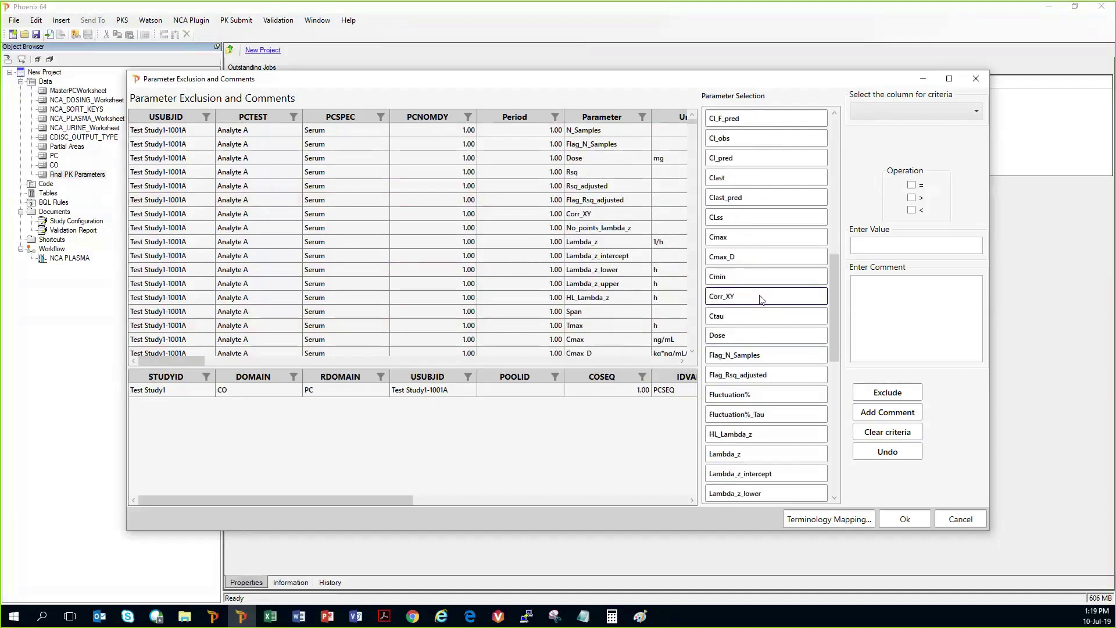
left_click(750, 374)
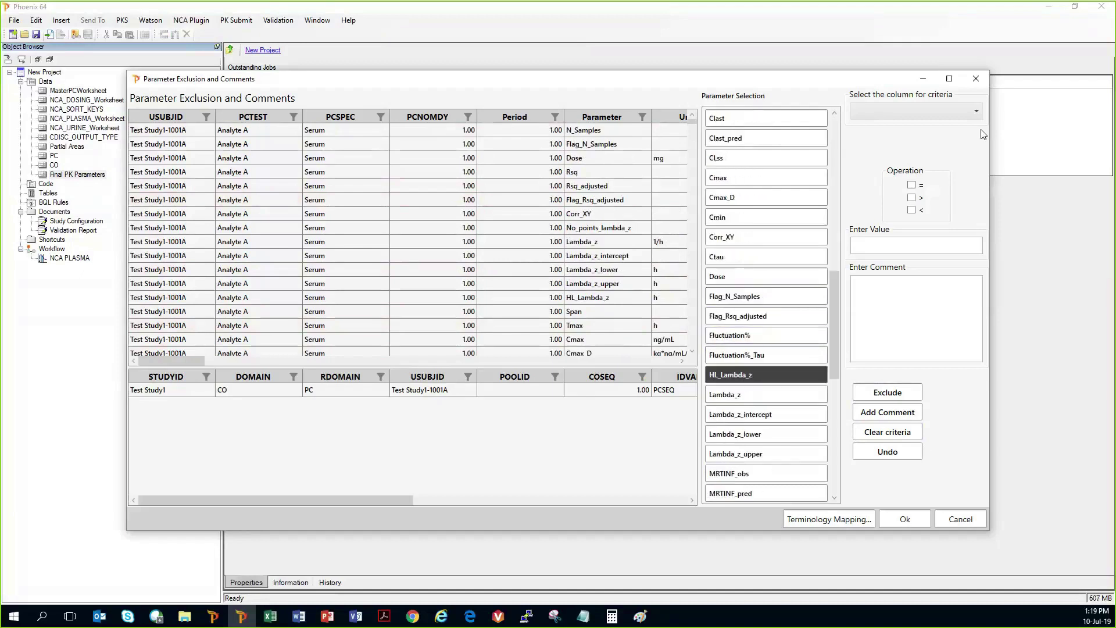
left_click(976, 115)
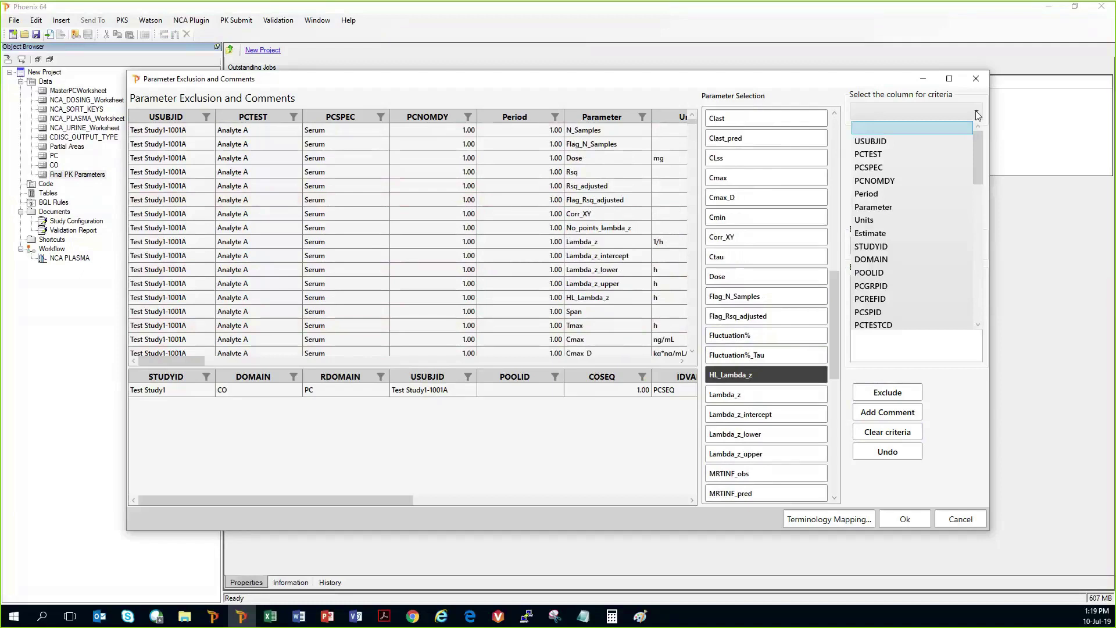
left_click(874, 211)
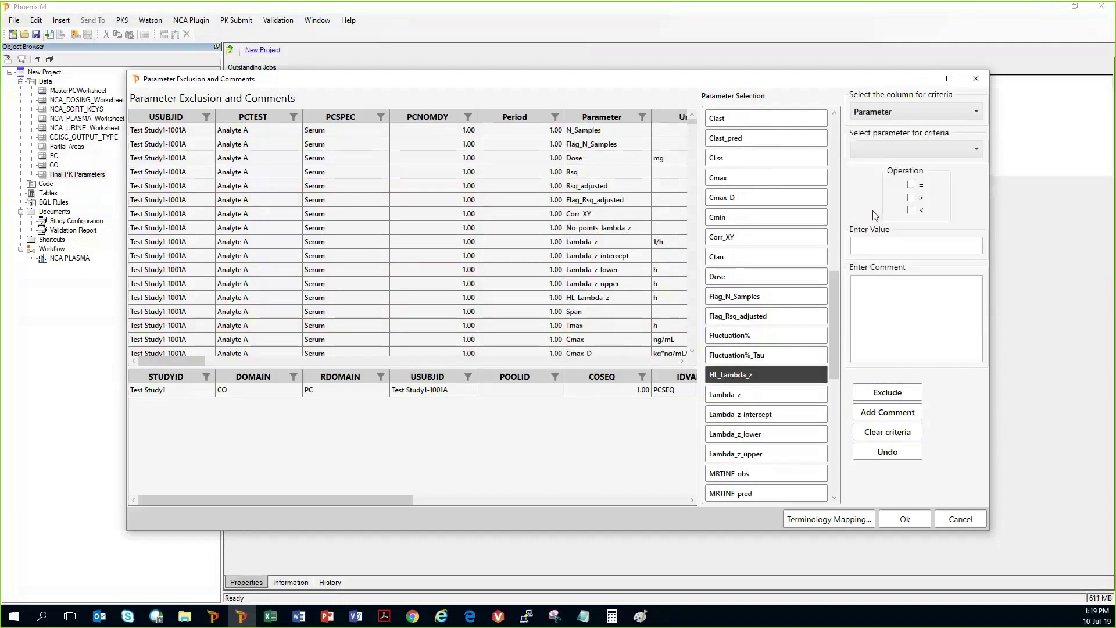
left_click(975, 150)
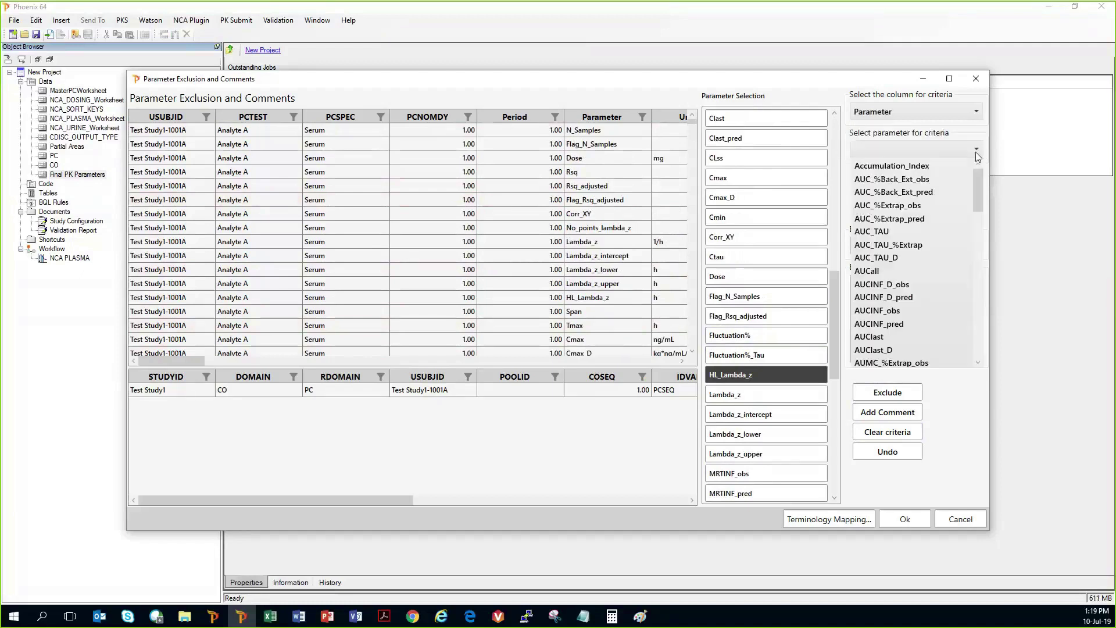
left_click(902, 210)
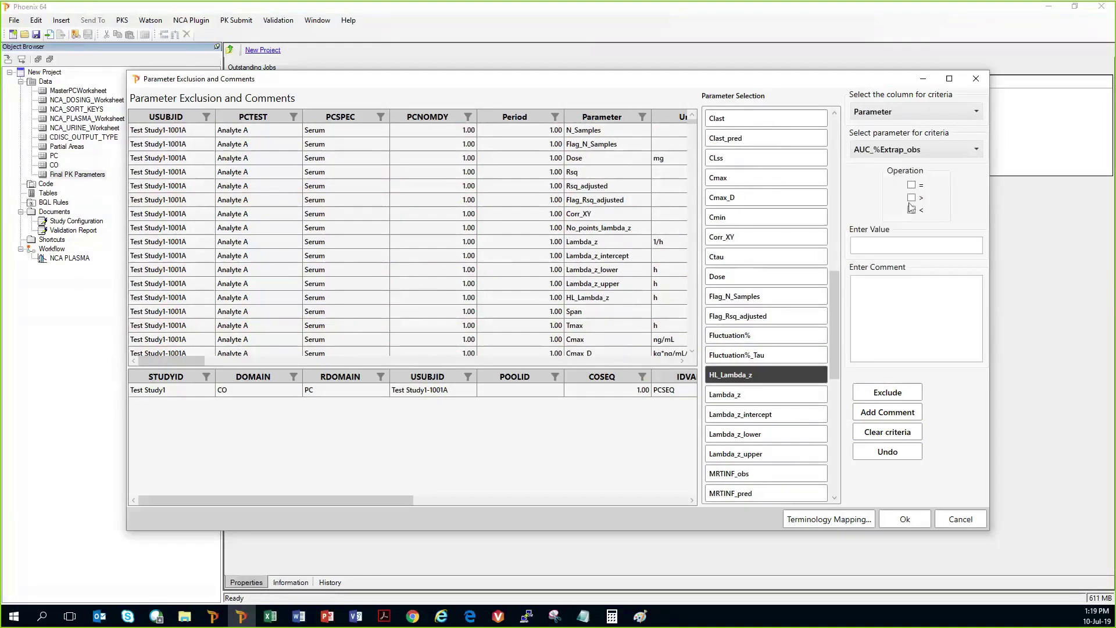
left_click(912, 197)
left_click(891, 245)
type("20")
left_click(892, 304)
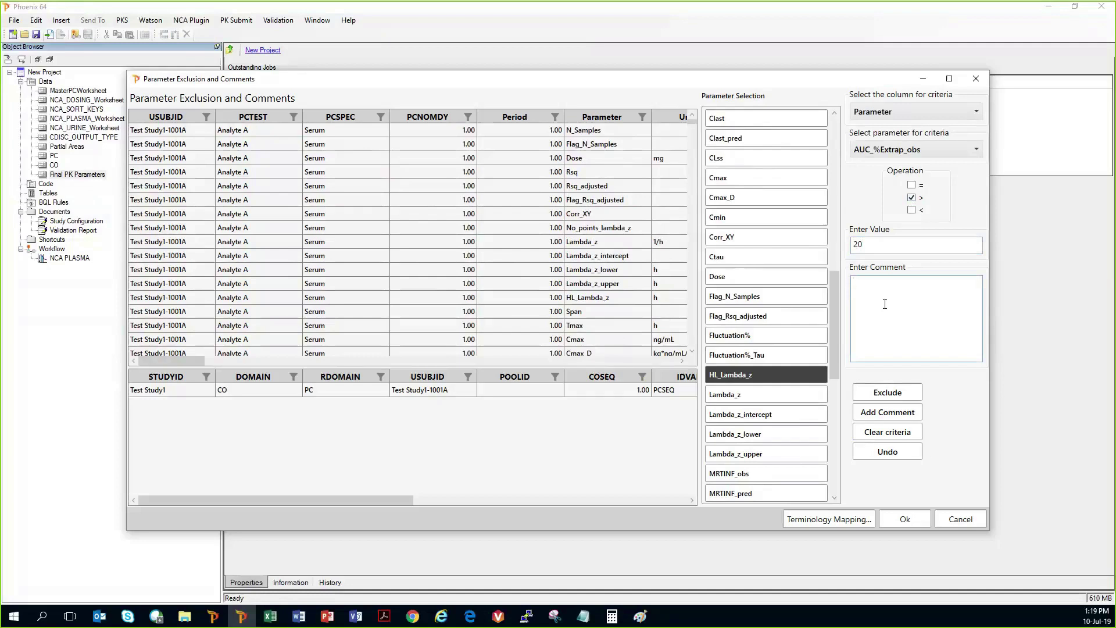
type("Terminal phase not reached")
left_click(891, 396)
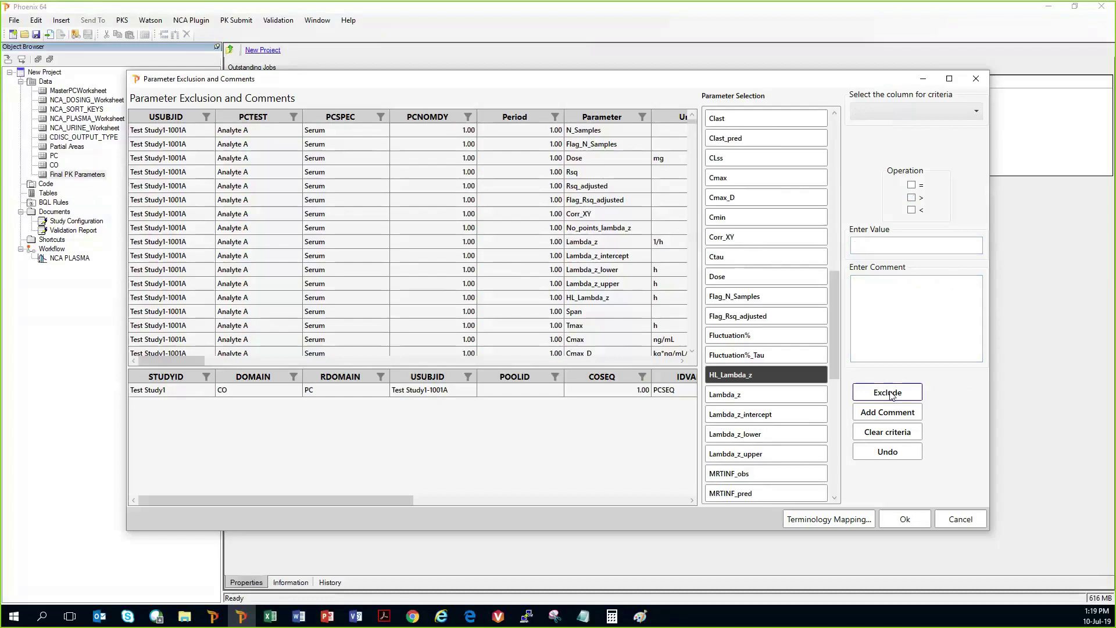
Filter the Parameter column to HLLambda_z only and review which half-life rows are excluded
left_click(643, 116)
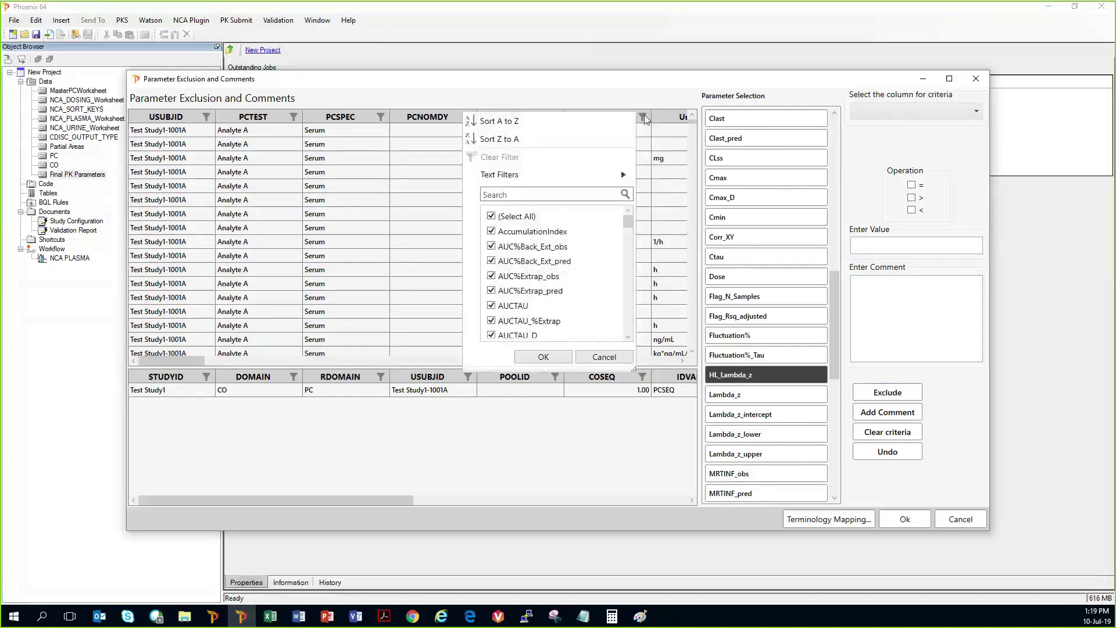
left_click(491, 216)
left_click_drag(627, 222, 623, 293)
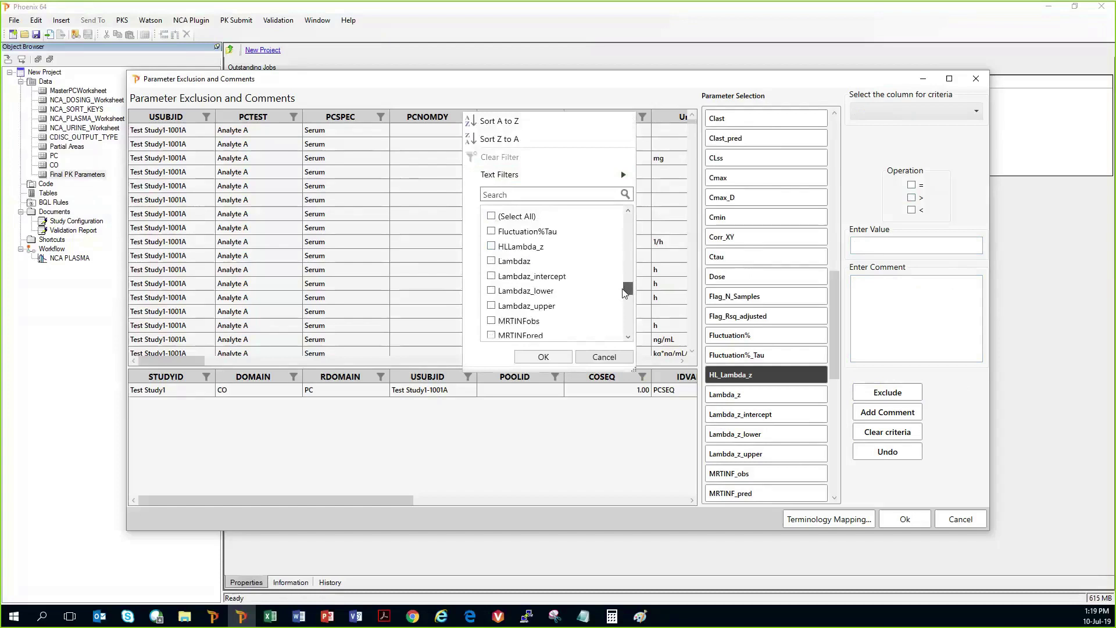
left_click(491, 246)
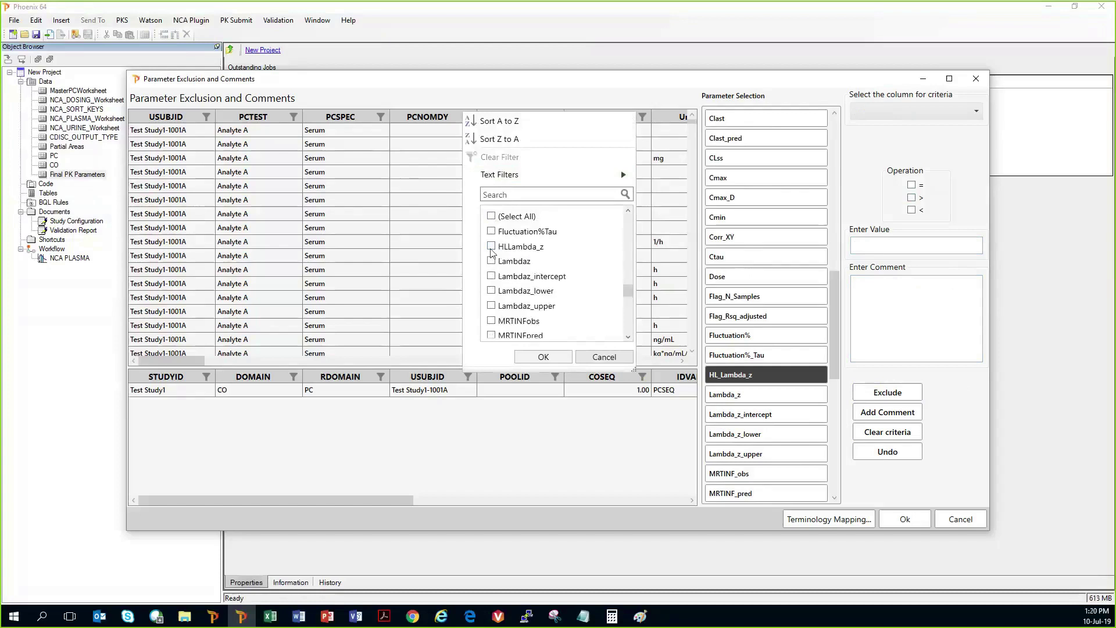
left_click(543, 357)
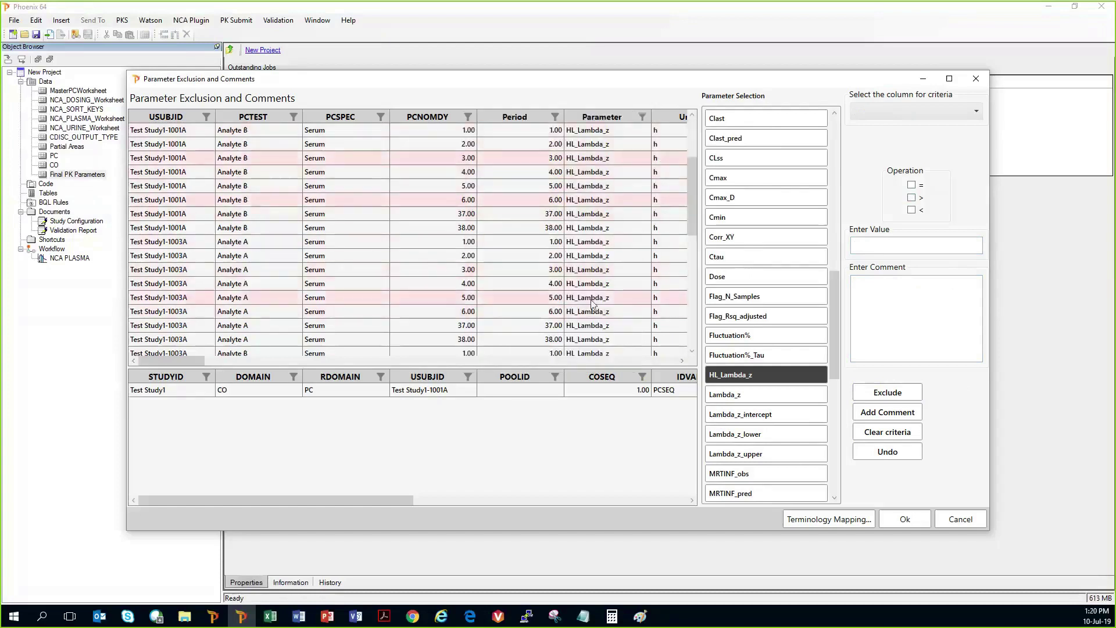
scroll(586, 298, "up", 5)
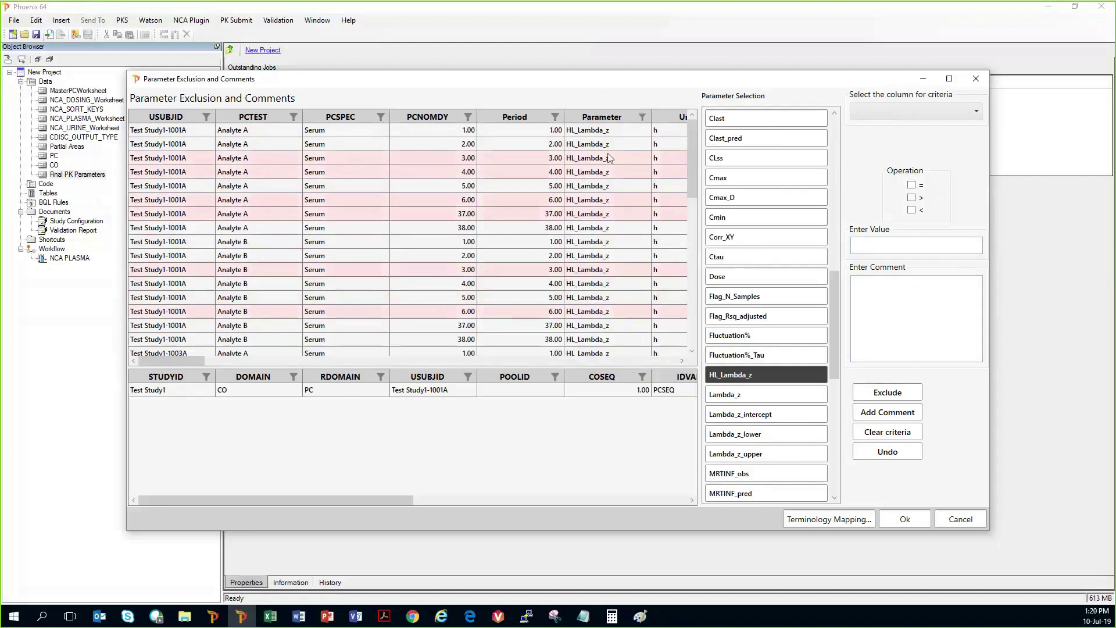
left_click(643, 117)
left_click(491, 215)
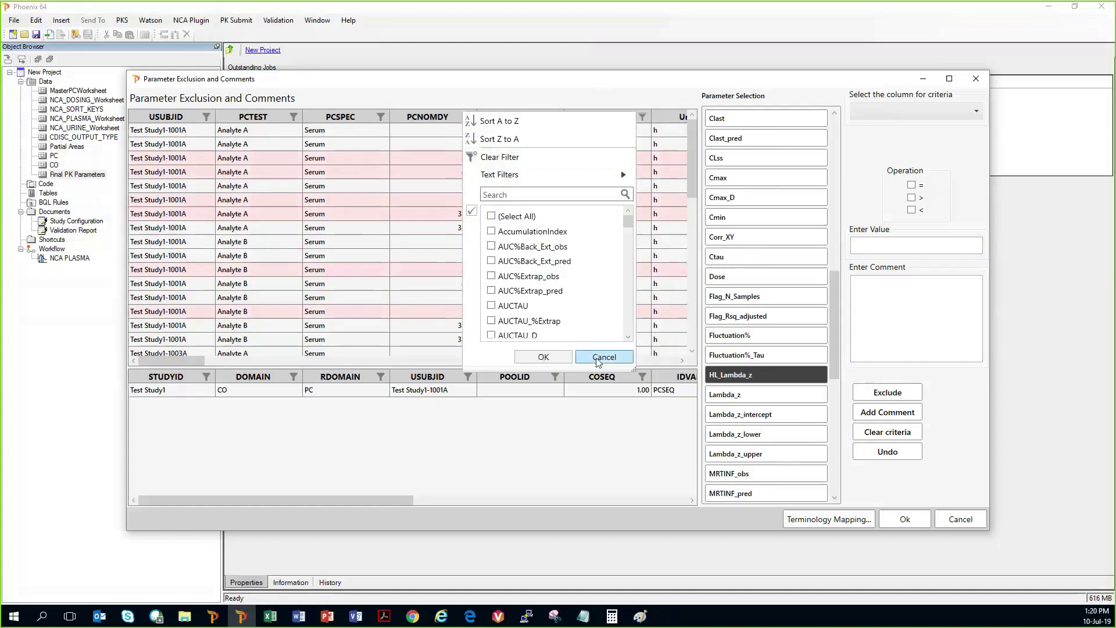
left_click(598, 358)
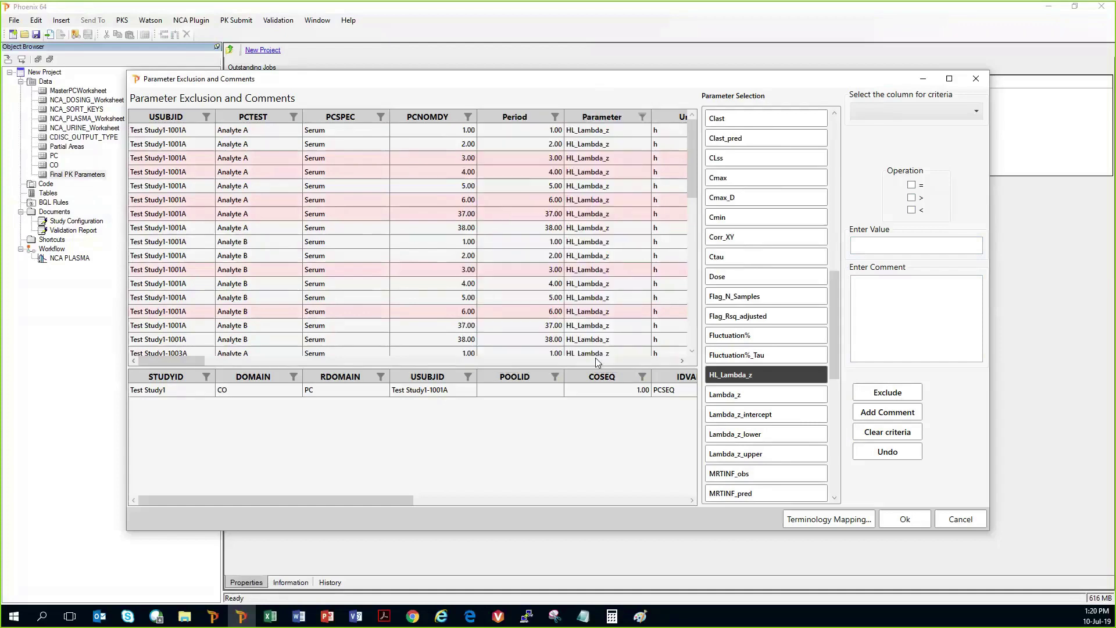
left_click(643, 119)
left_click(491, 216)
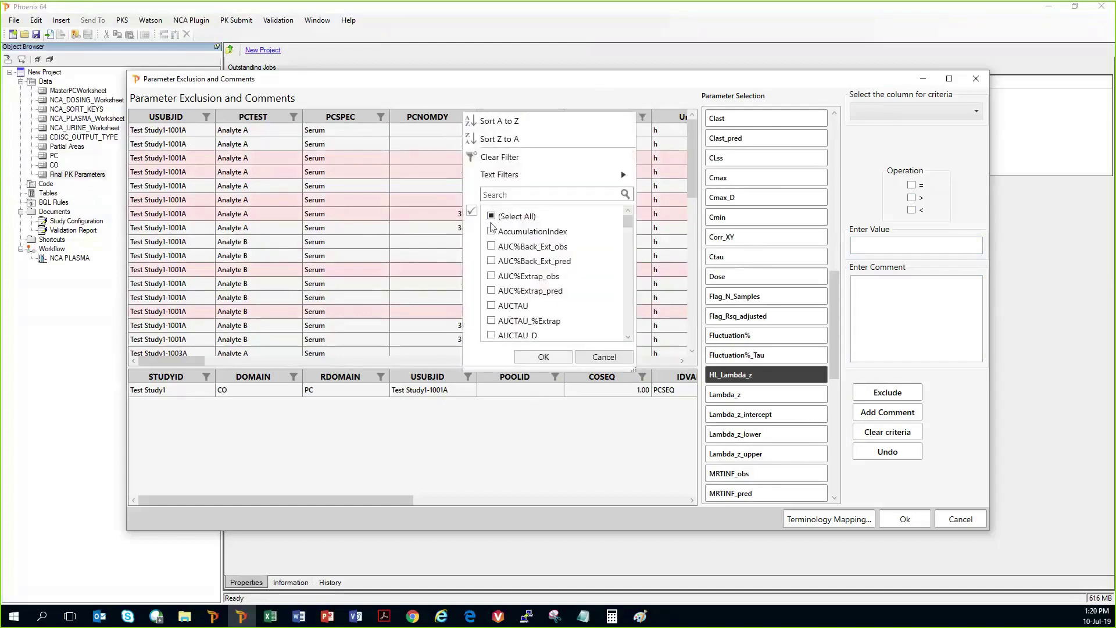
left_click(594, 363)
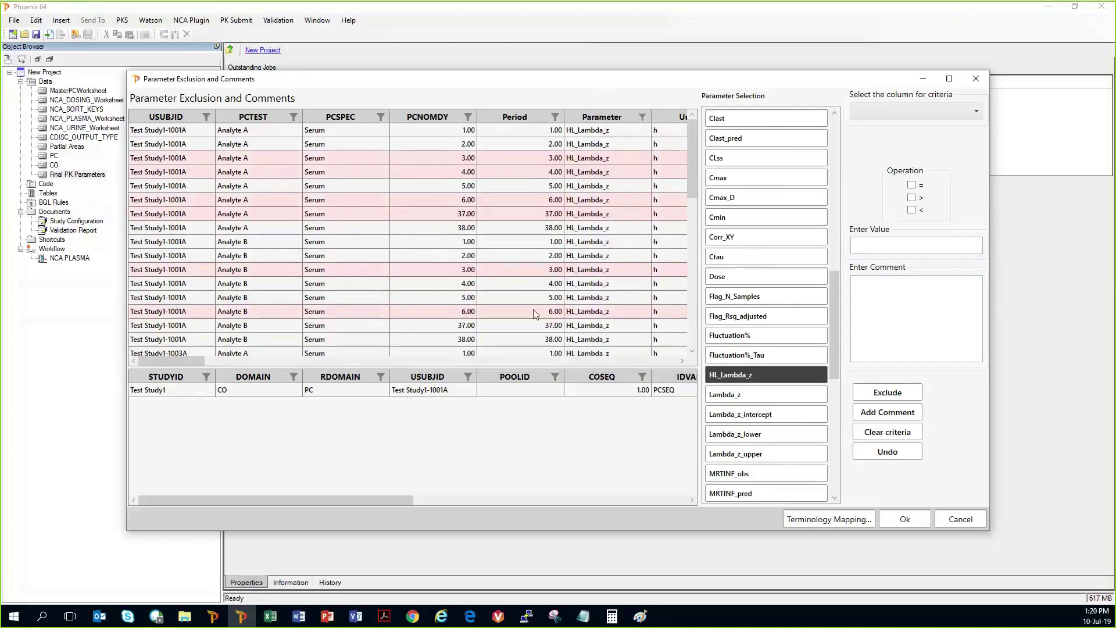
Add the manual comment "comment" to the first subject's HL_Lambda_z row for Analyte B, period 4
right_click(348, 287)
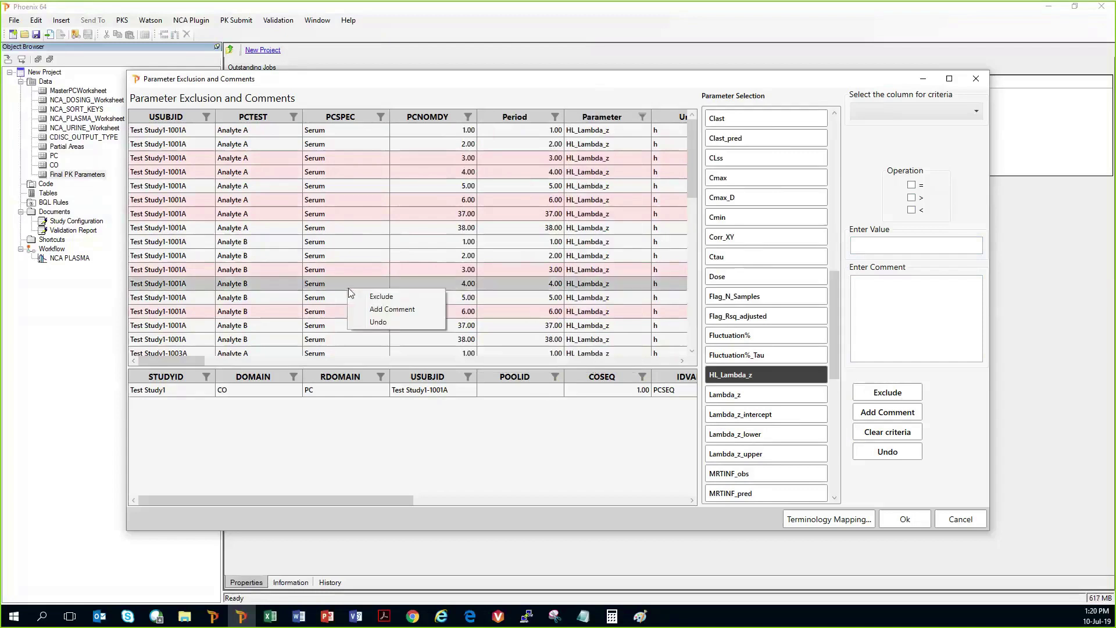
left_click(384, 310)
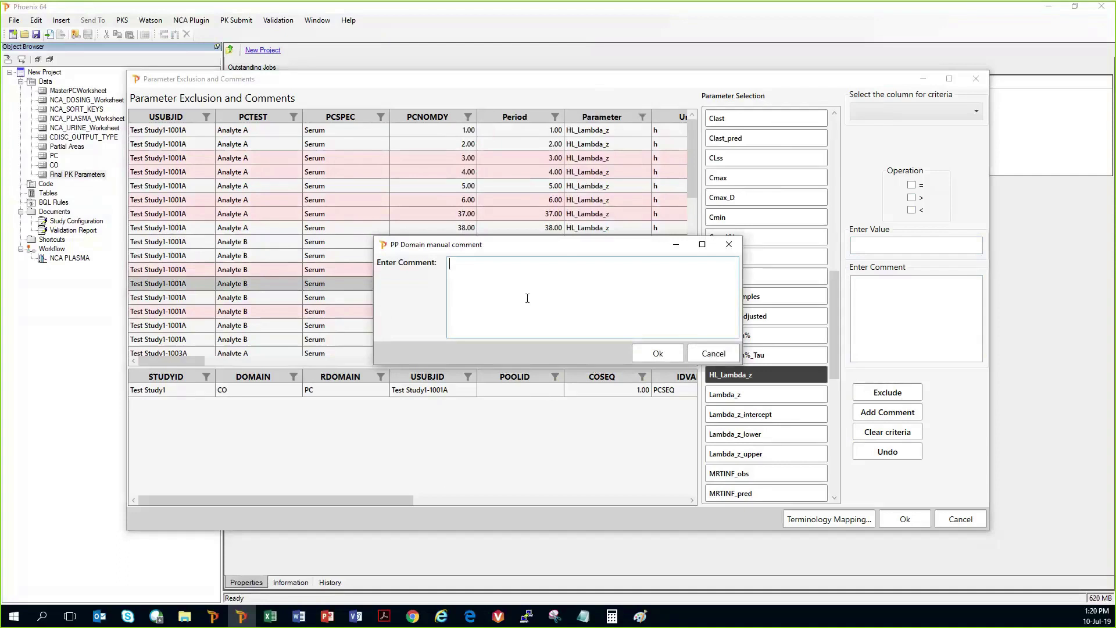
type("comment")
left_click(659, 354)
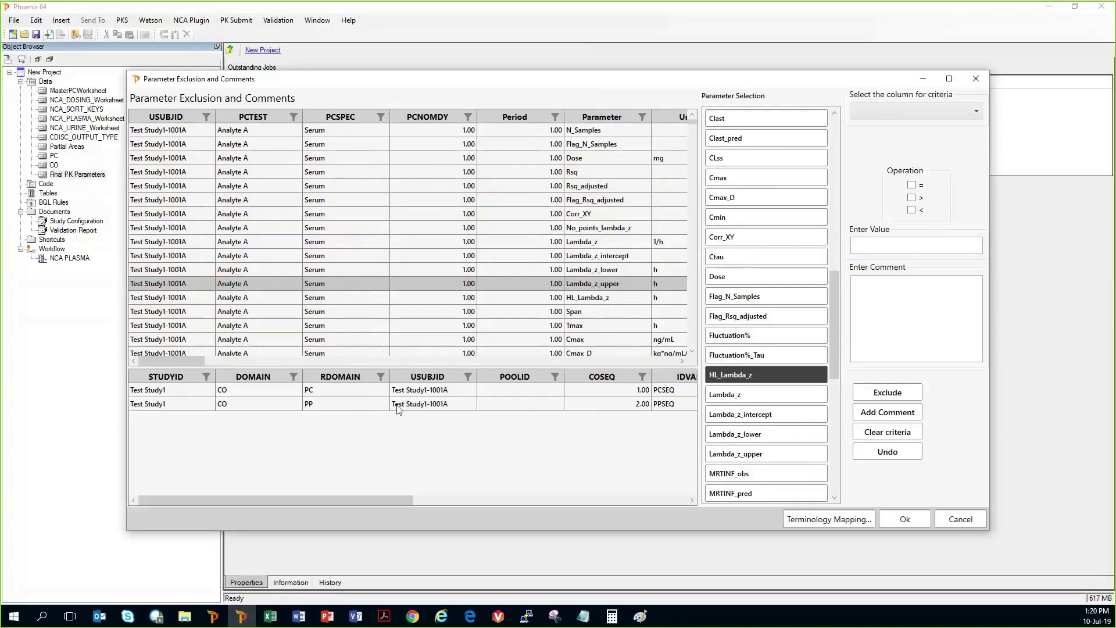
Review and accept the controlled terminology mappings for parameters and units, and generate the PP domain
left_click(846, 523)
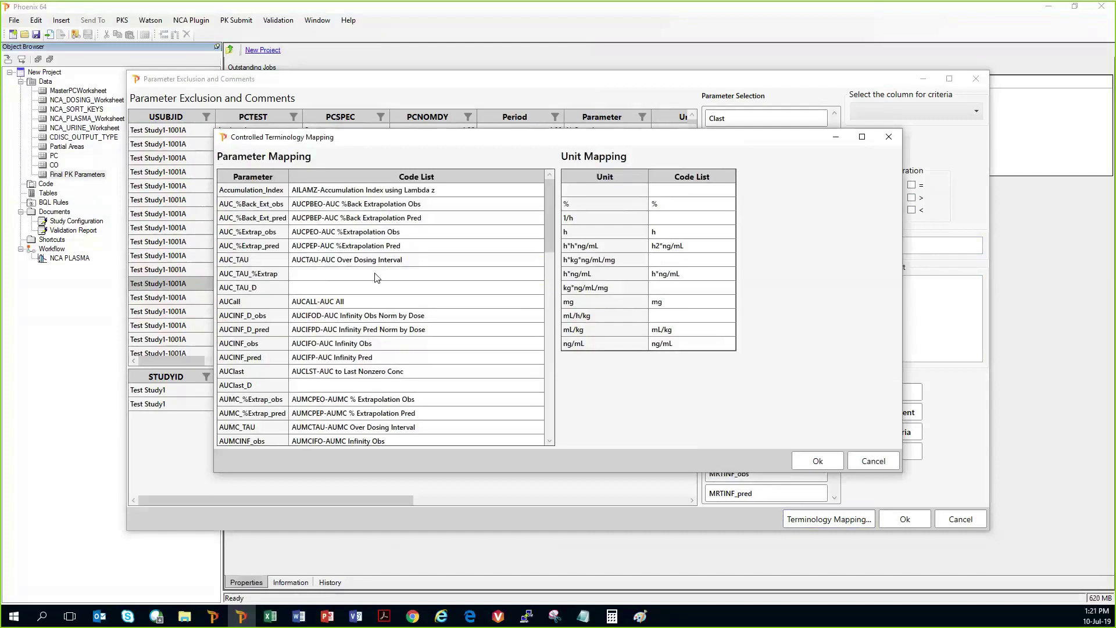
scroll(375, 278, "down", 12)
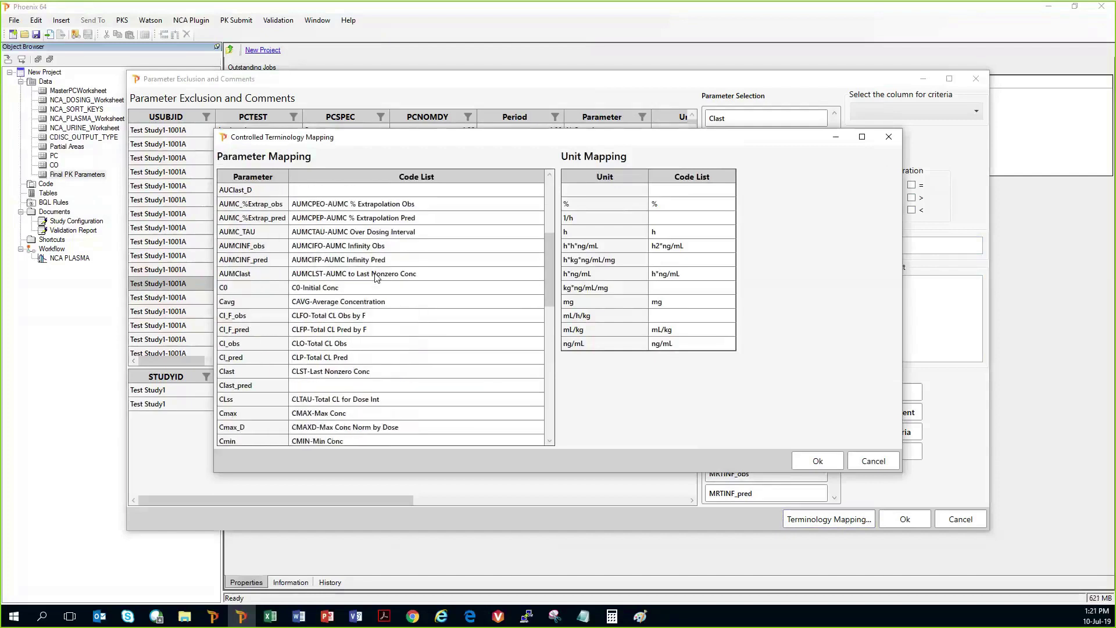
scroll(375, 278, "up", 12)
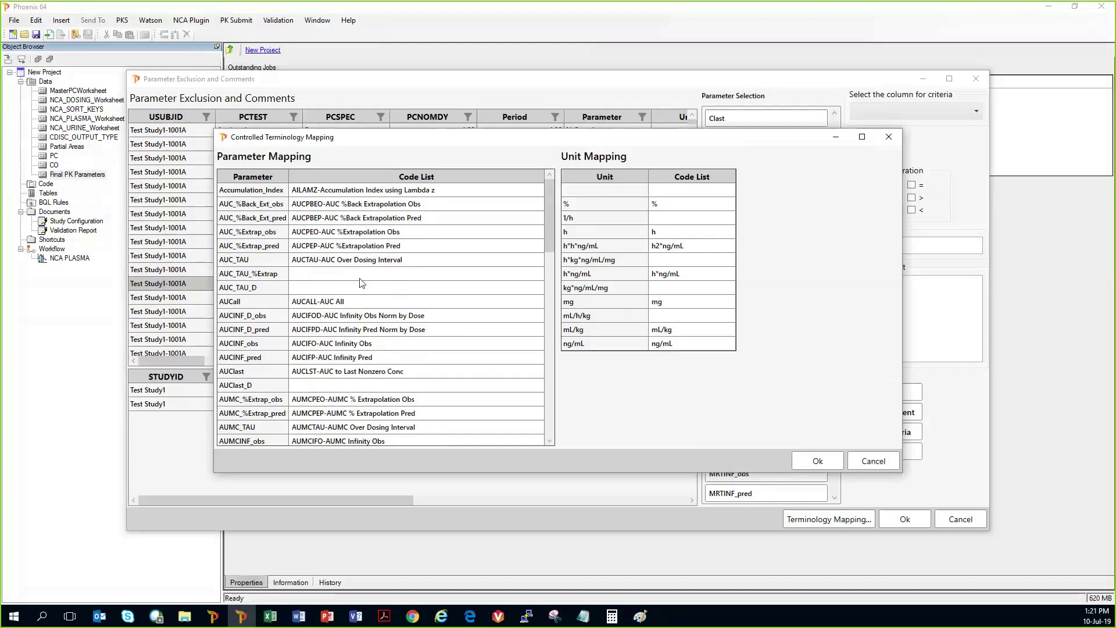
scroll(360, 283, "down", 6)
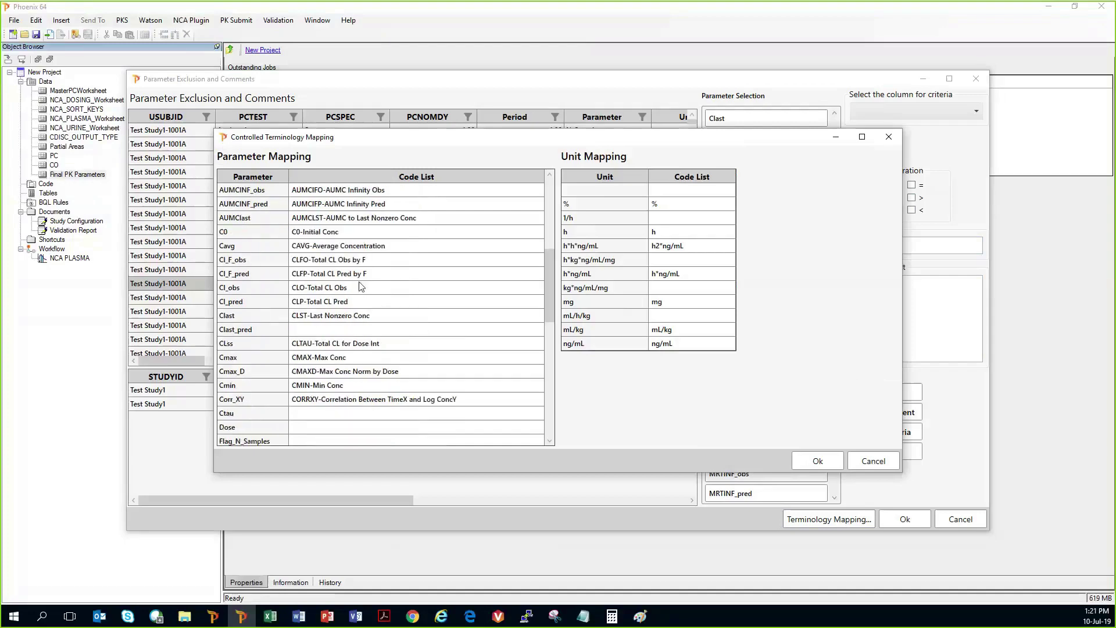
scroll(360, 286, "up", 6)
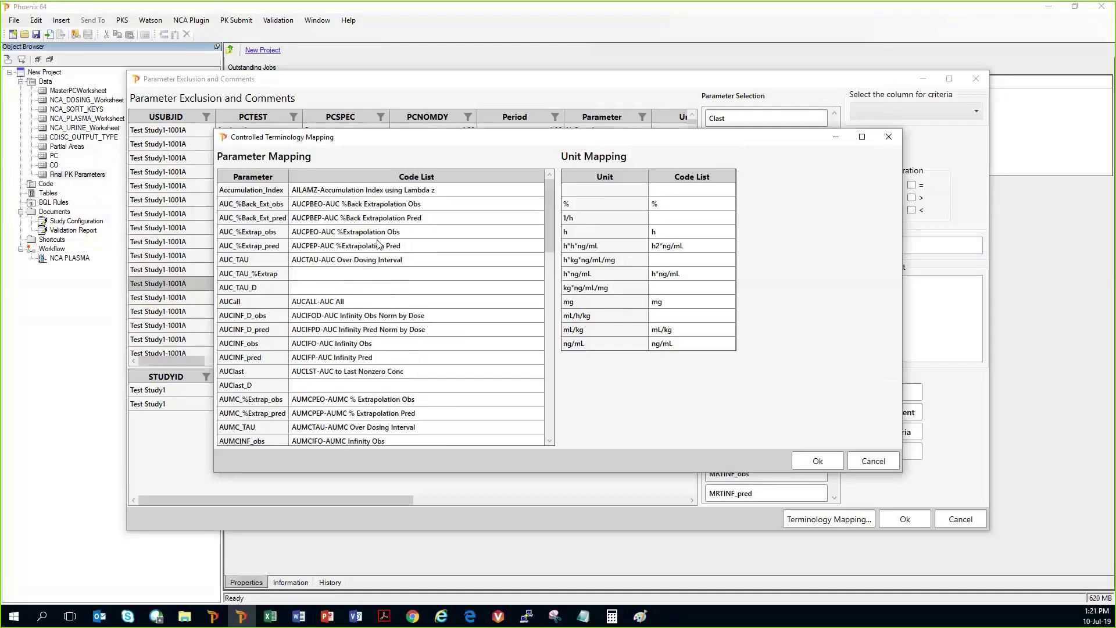
left_click(818, 461)
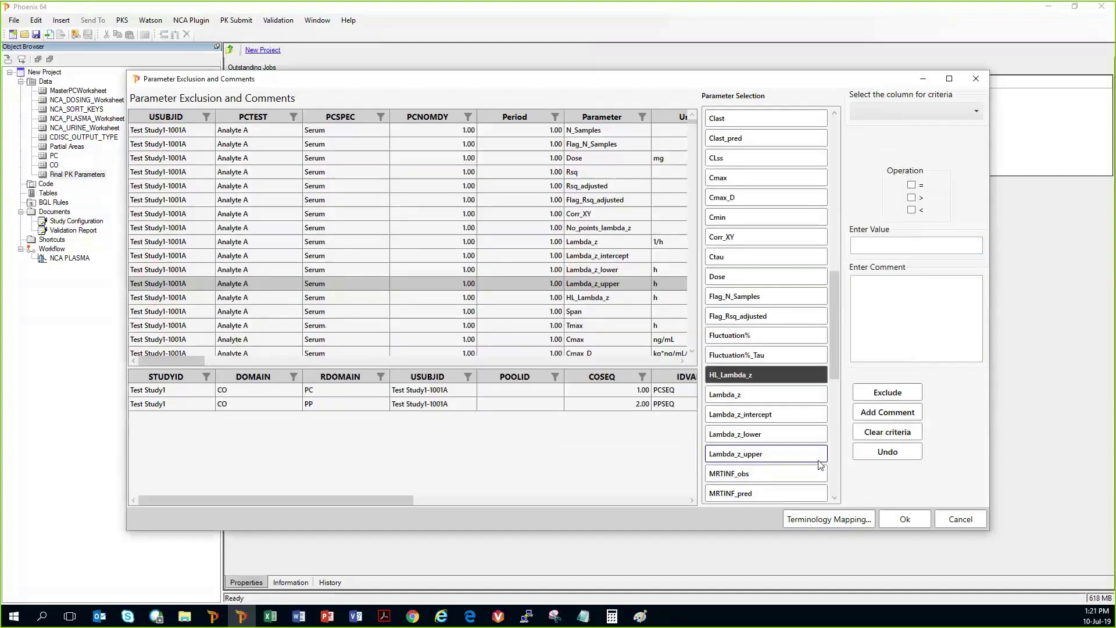
left_click(904, 518)
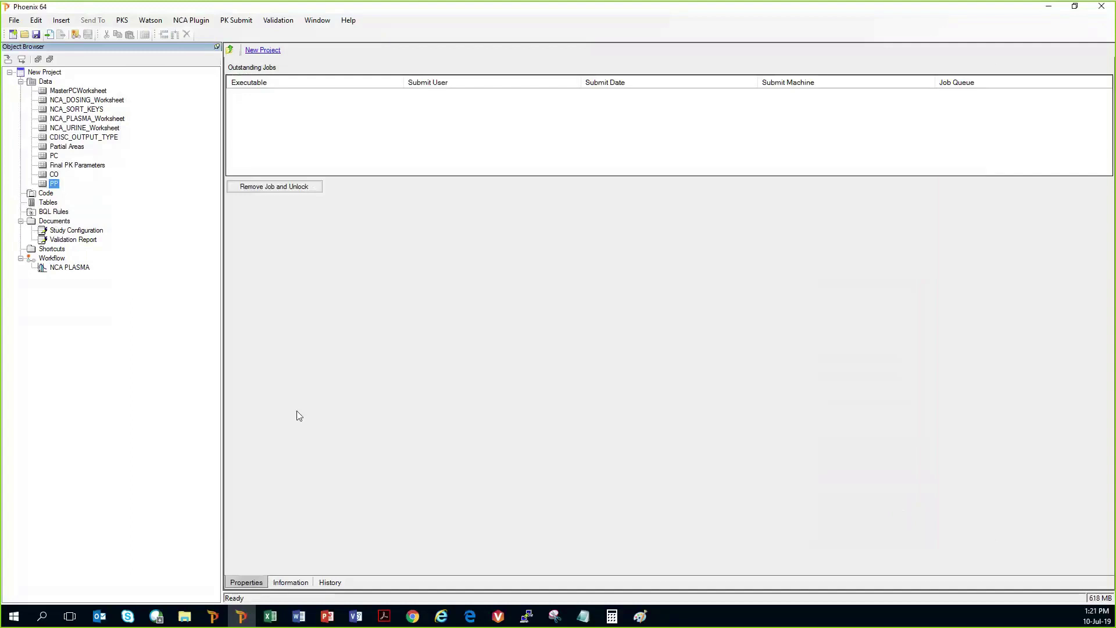
Check the CO and PC worksheets, create the RELREC and POOLDEF domains, and open the RELREC worksheet
left_click(53, 175)
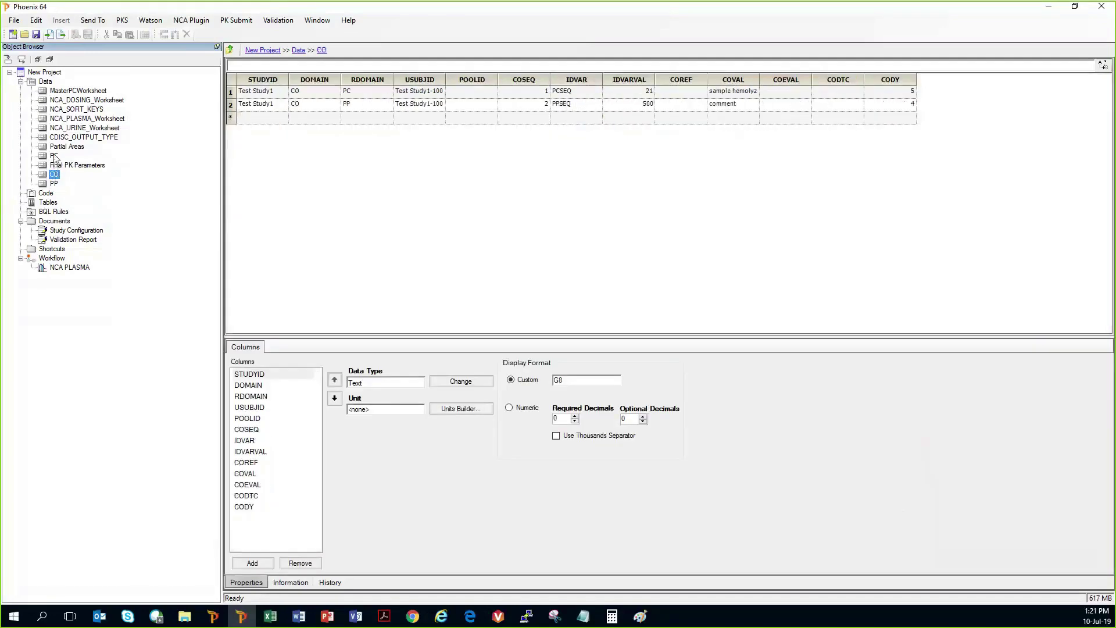
left_click(54, 156)
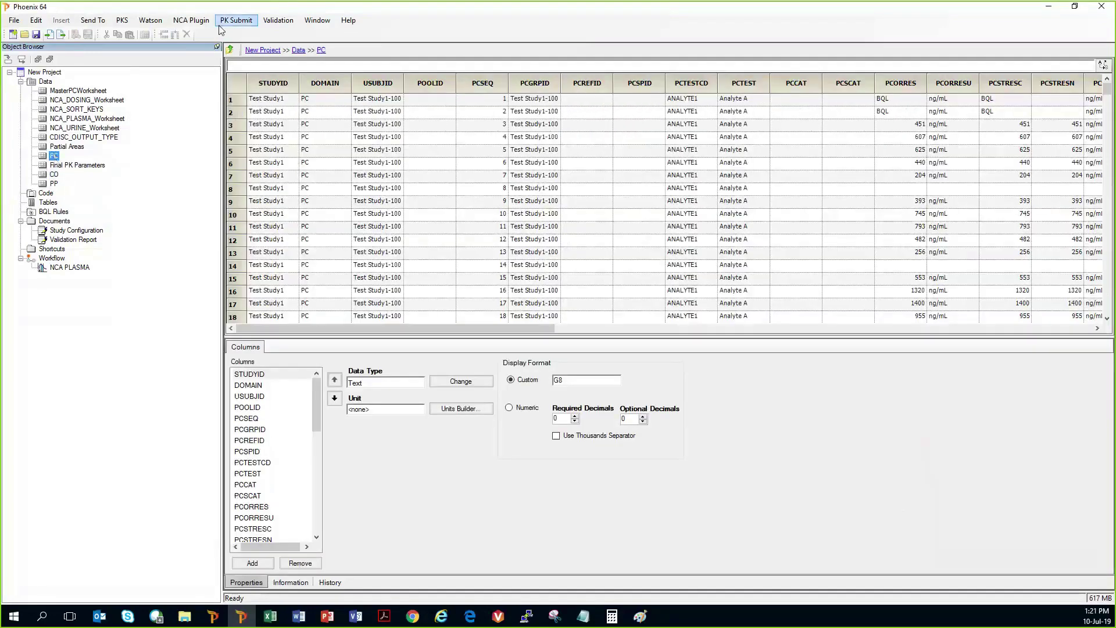
left_click(235, 21)
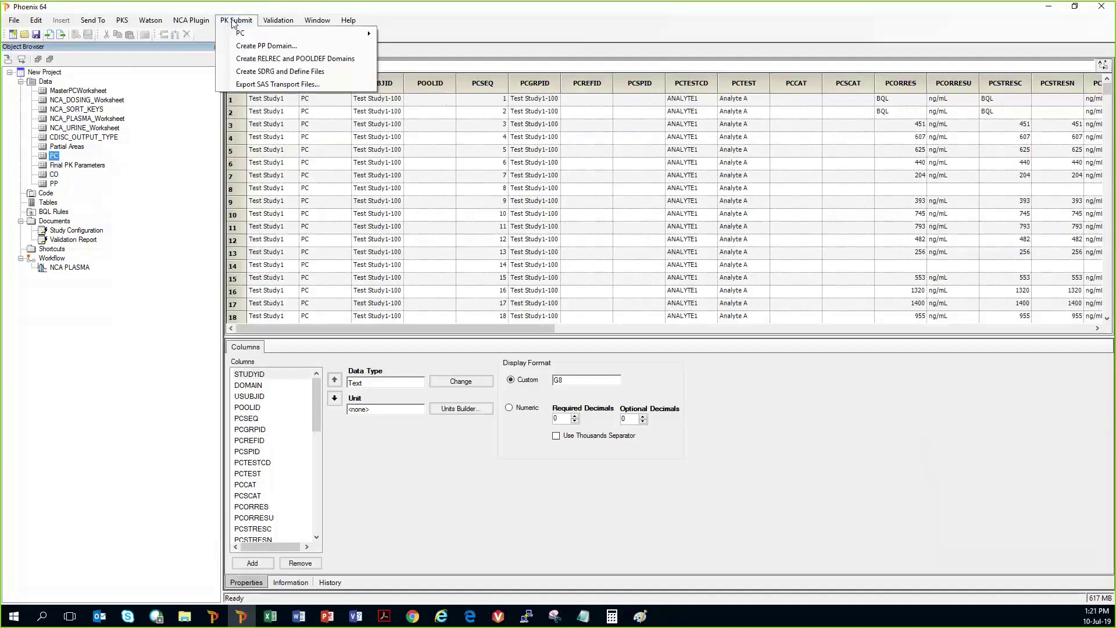
left_click(279, 61)
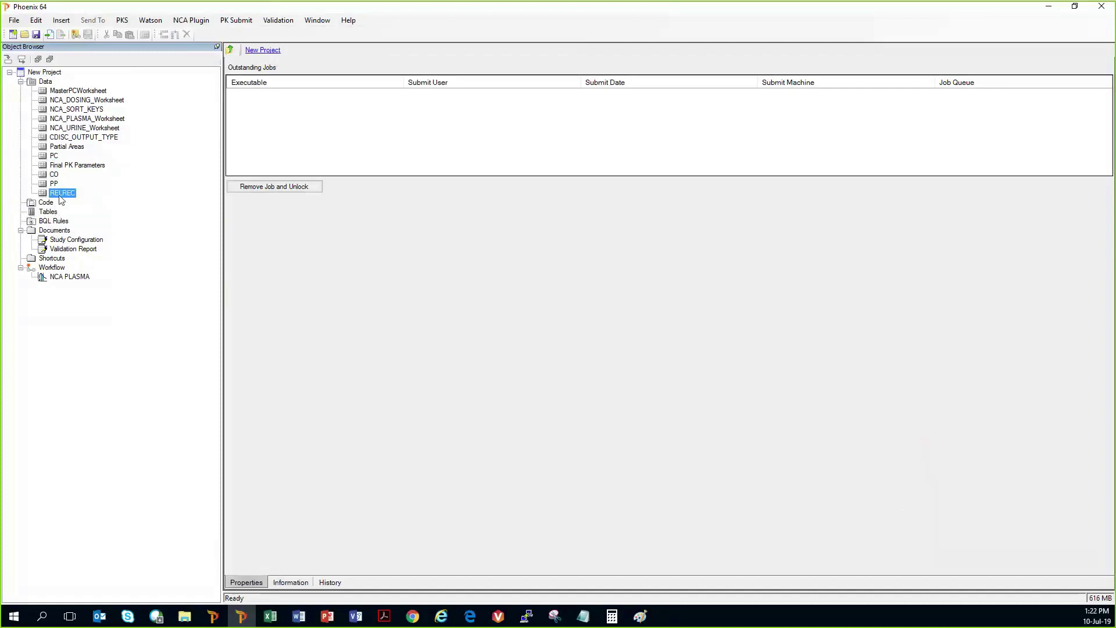
left_click(62, 193)
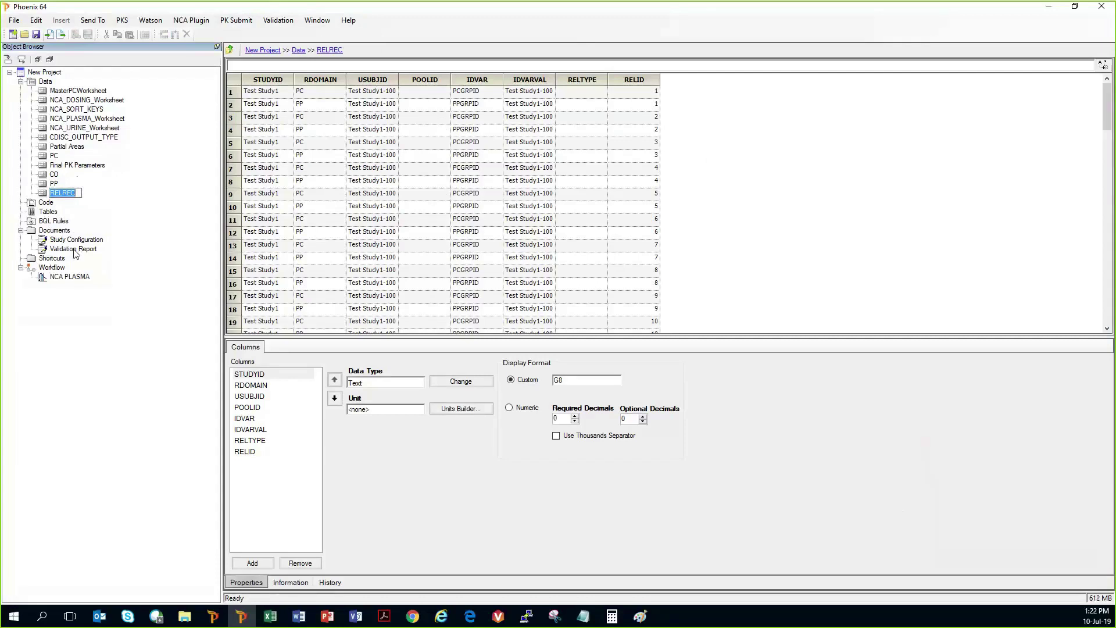
Create the SDRG and Define files and open the nsdrg document in the external viewer
left_click(235, 22)
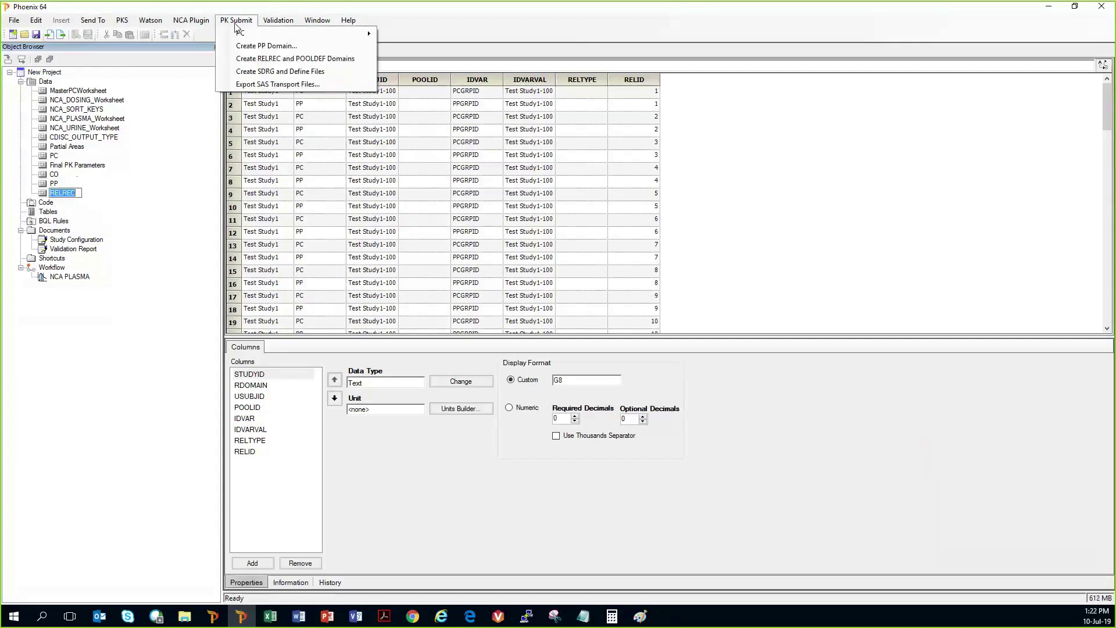
left_click(255, 72)
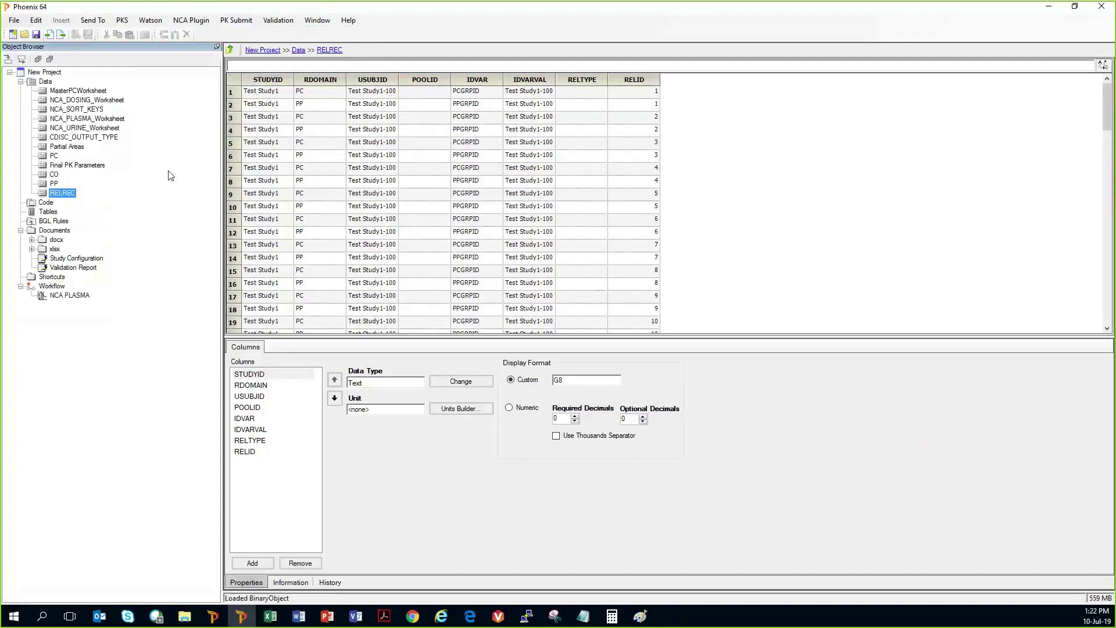
left_click(32, 240)
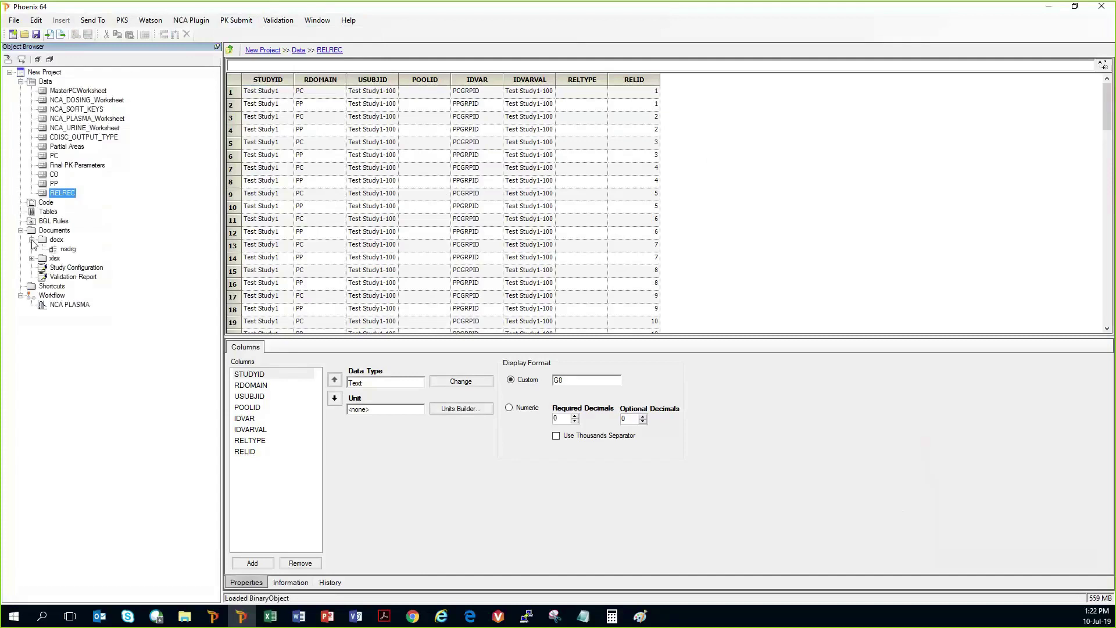
left_click(67, 250)
left_click(314, 124)
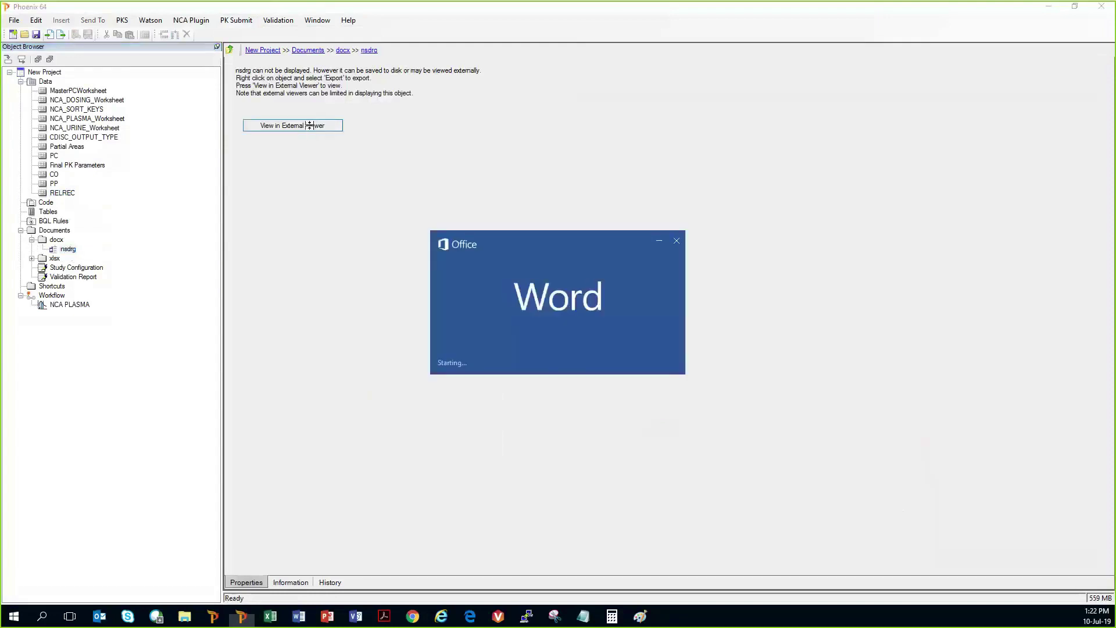
Read through the nsdrg reviewer's guide, including the introduction, standards, dataset summary and validation rule tables, and close it
scroll(599, 232, "down", 4)
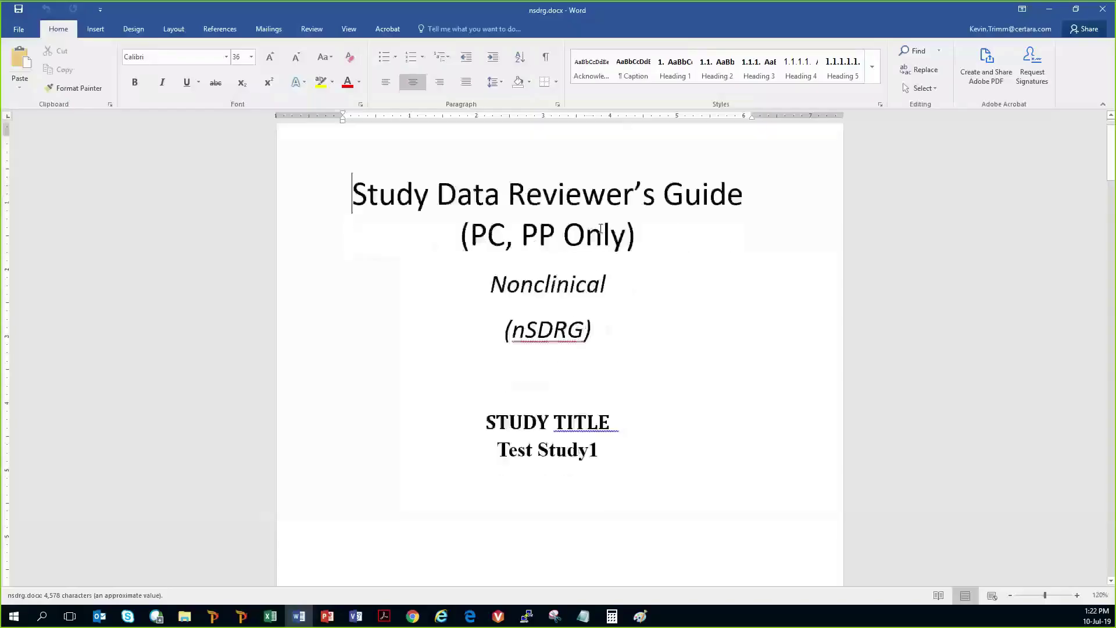
scroll(599, 232, "down", 4)
scroll(599, 231, "up", 8)
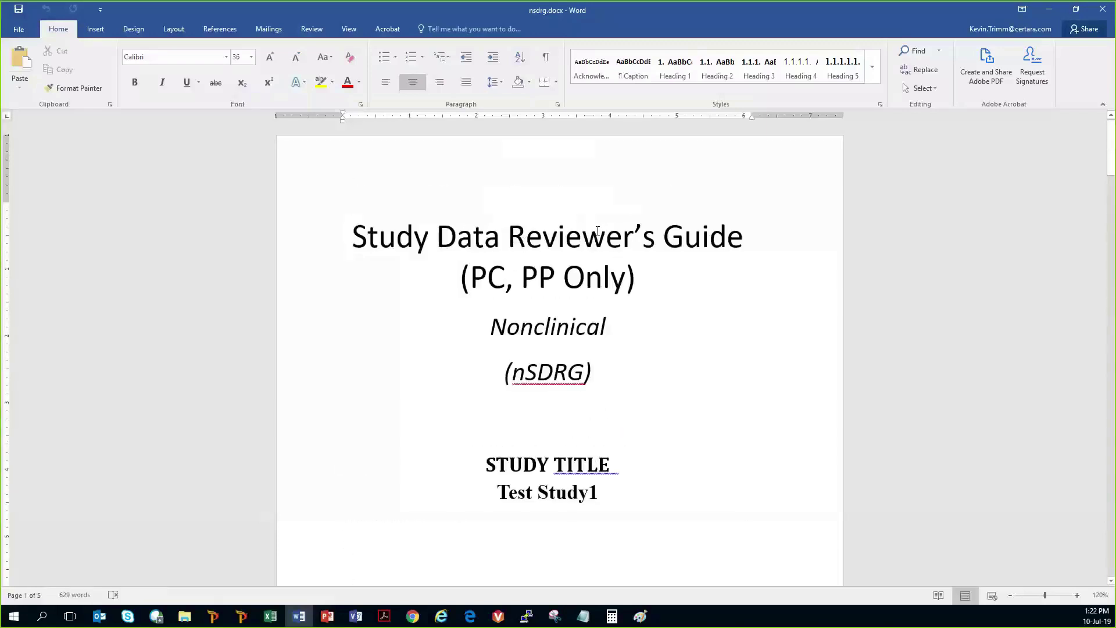
scroll(598, 231, "down", 8)
scroll(597, 232, "down", 10)
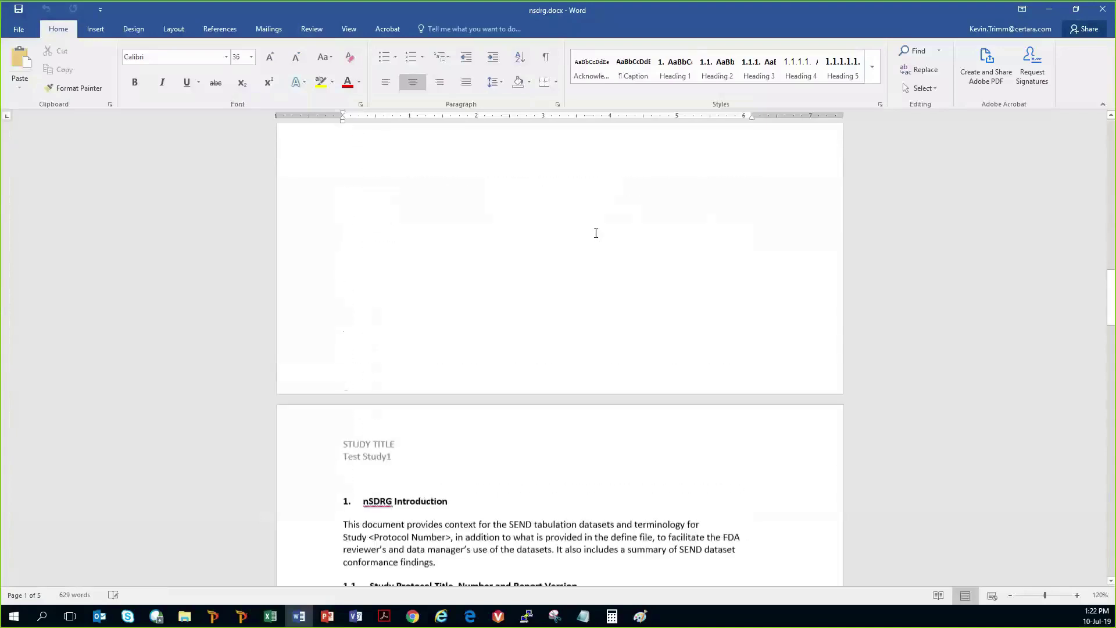
scroll(596, 234, "down", 10)
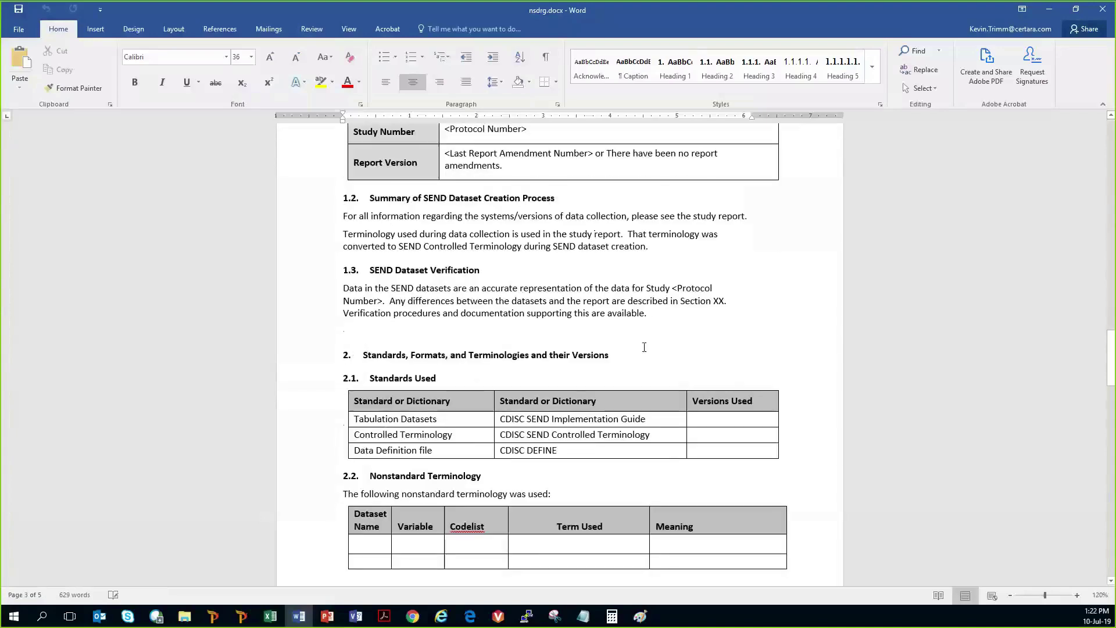
scroll(610, 314, "down", 3)
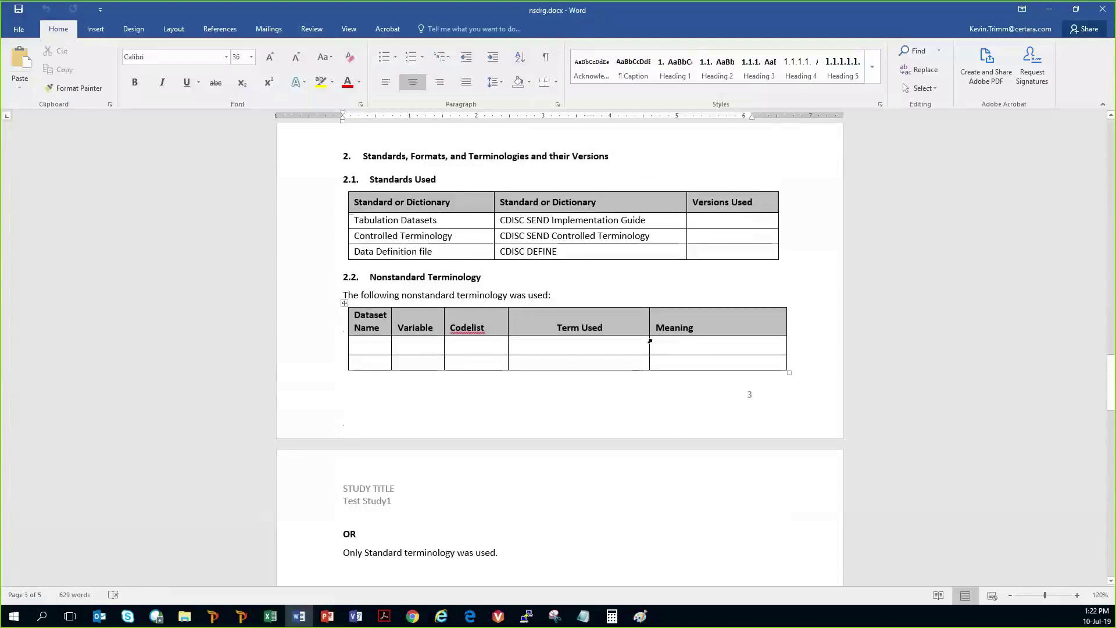
scroll(650, 341, "down", 6)
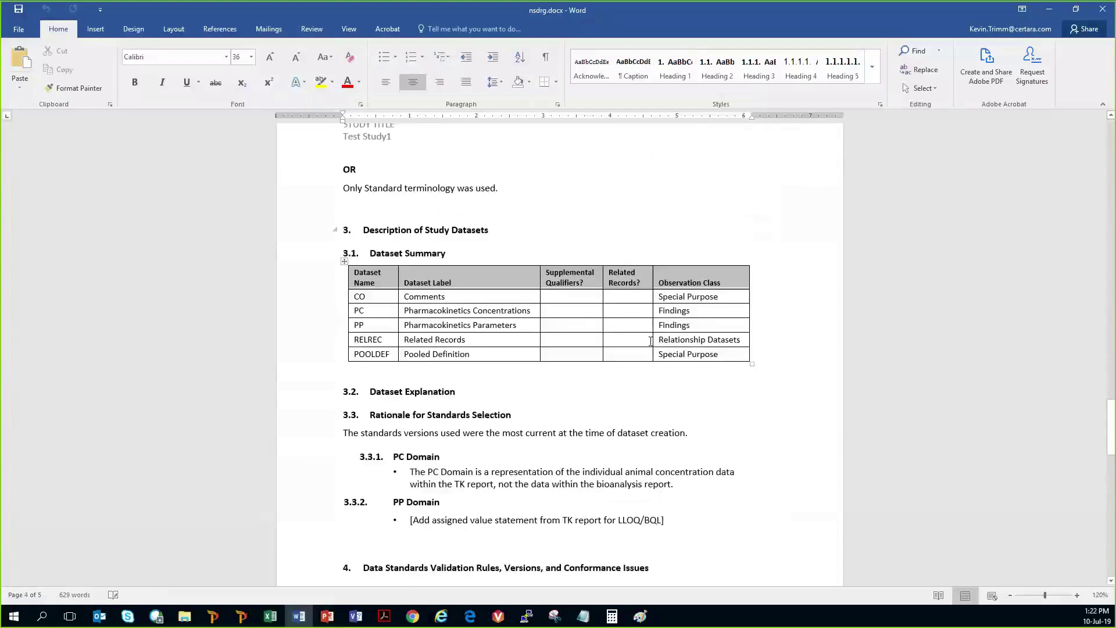
scroll(650, 341, "down", 12)
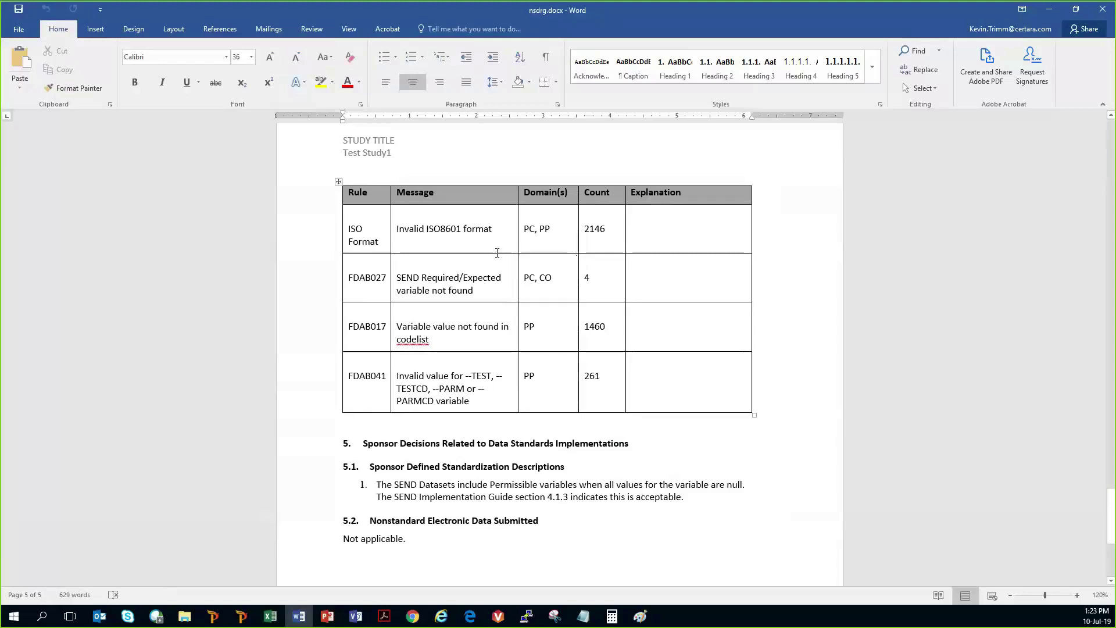
scroll(498, 253, "down", 5)
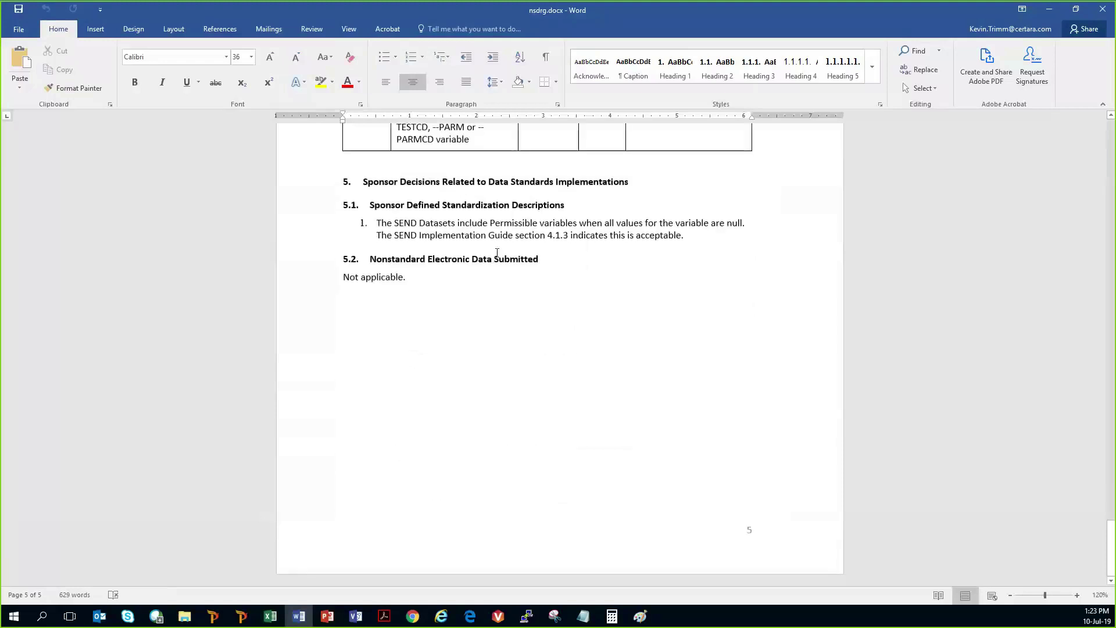
scroll(497, 253, "up", 20)
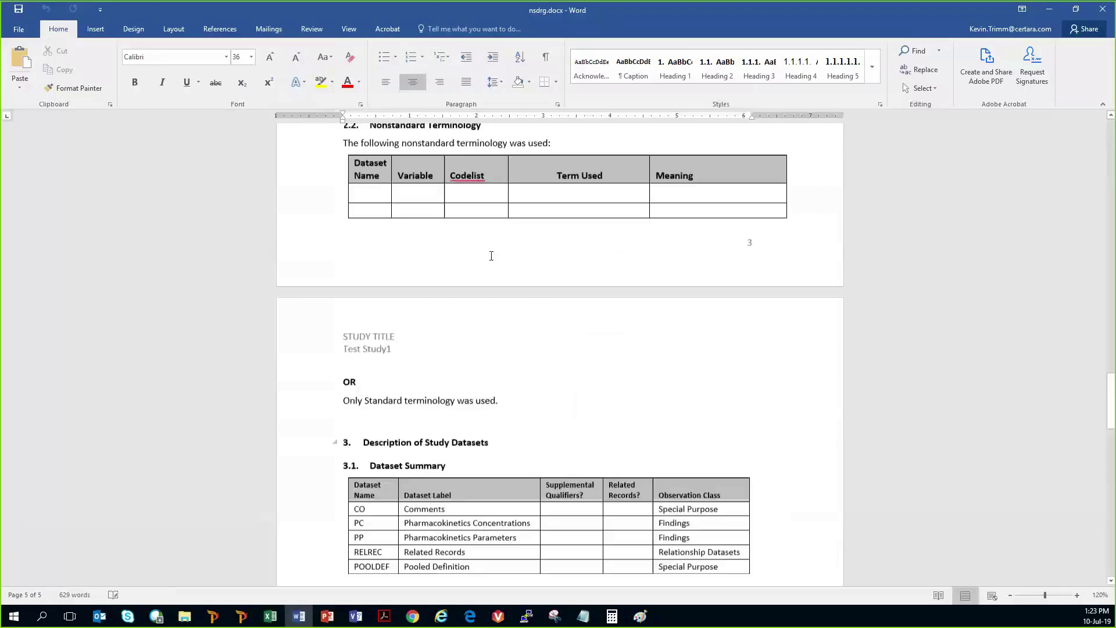
scroll(491, 256, "up", 20)
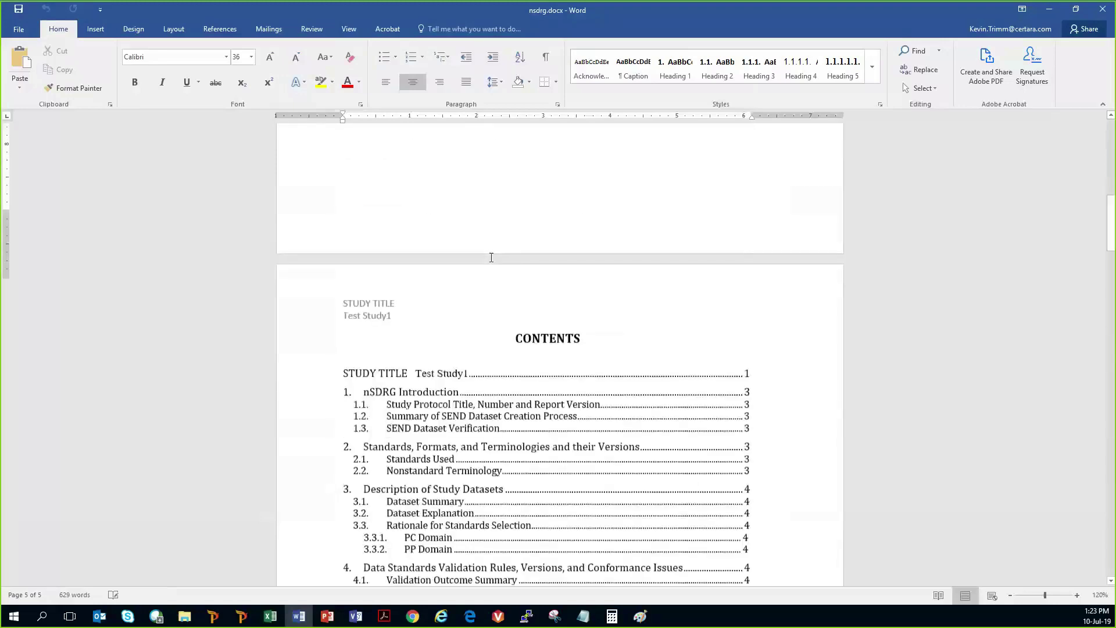
key("ctrl+Home")
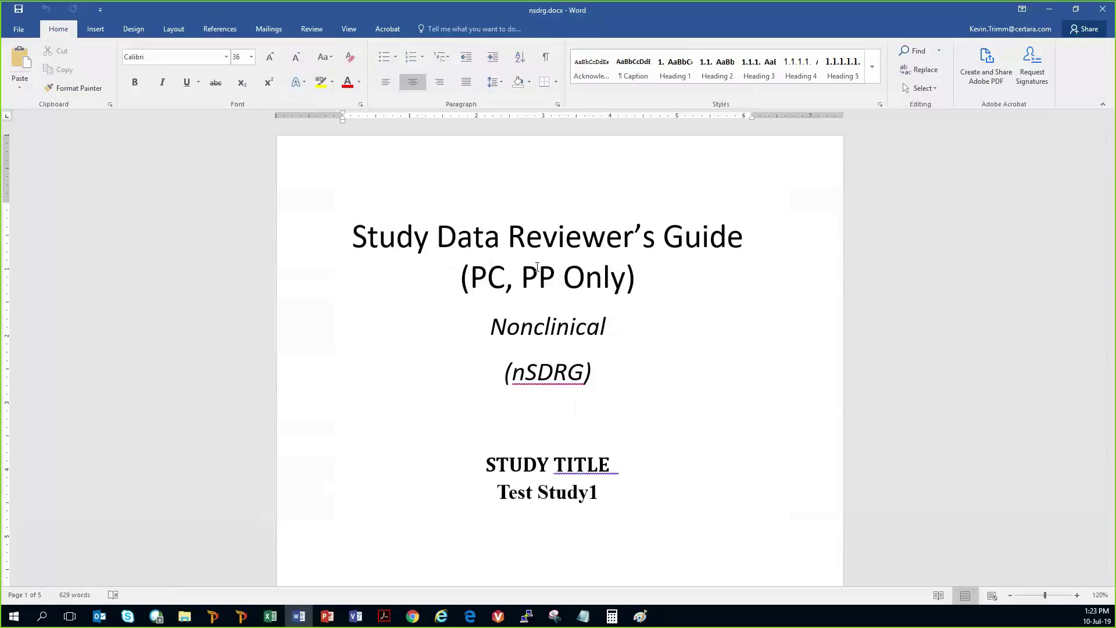
scroll(534, 276, "down", 3)
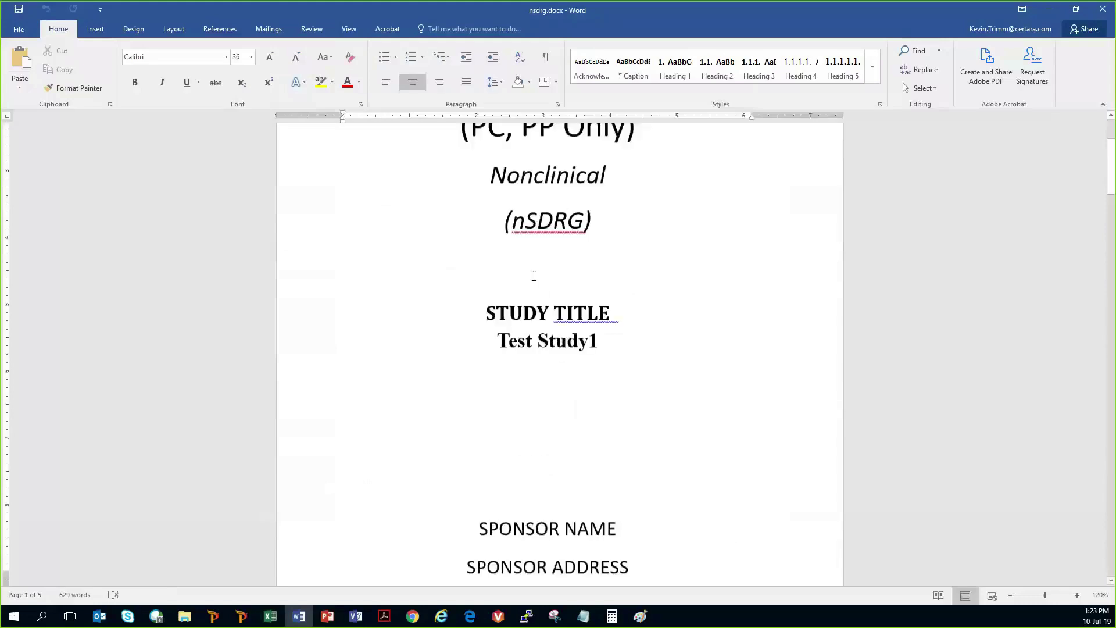
scroll(534, 276, "down", 15)
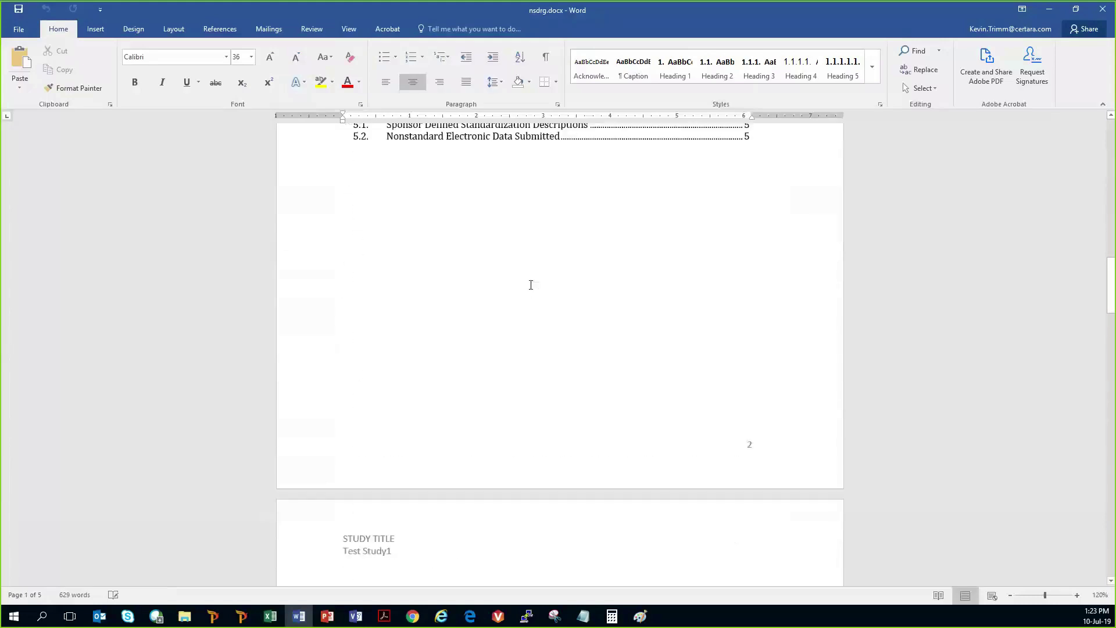
scroll(531, 284, "down", 9)
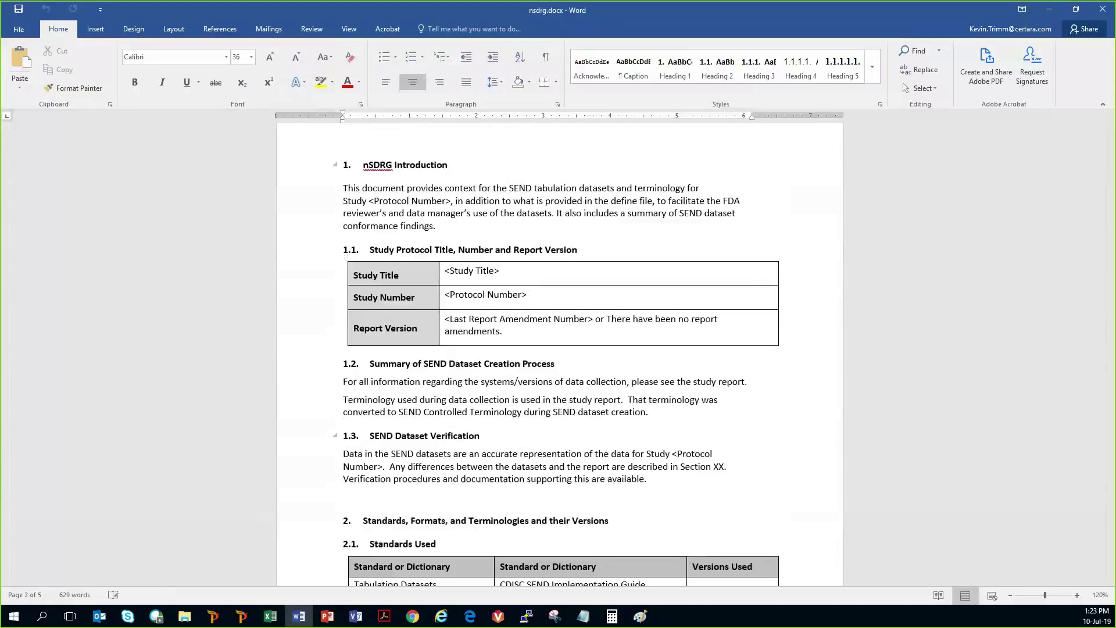
left_click(1101, 15)
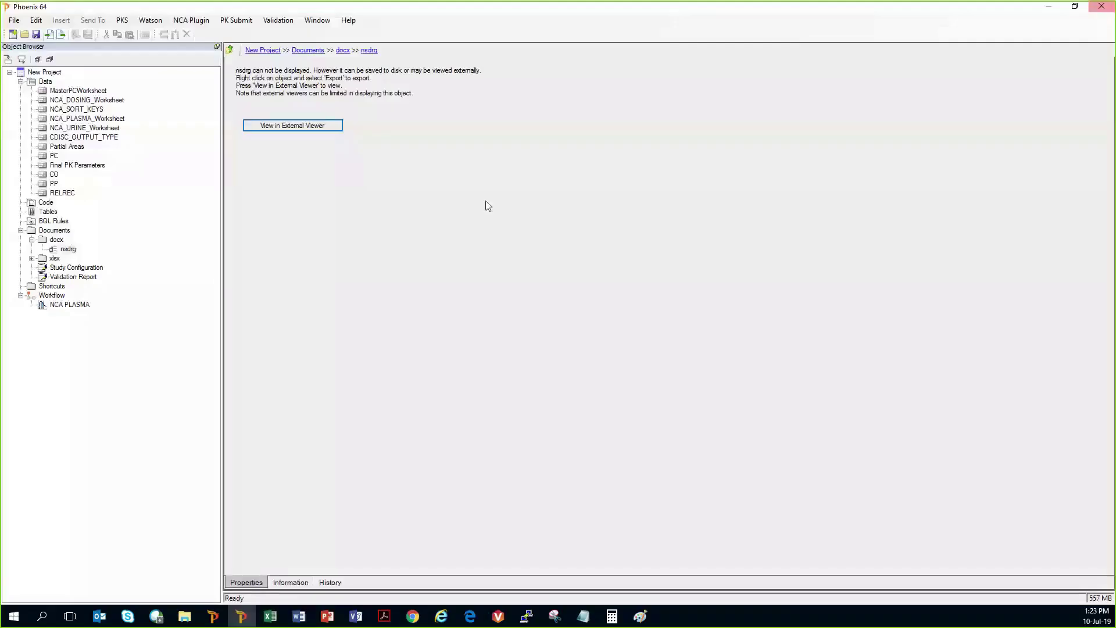
Open the Define workbook in the external viewer and review its Tabulation Datasets, CO, PC, PP, RELREC and Computational Algorithms sheets
left_click(32, 258)
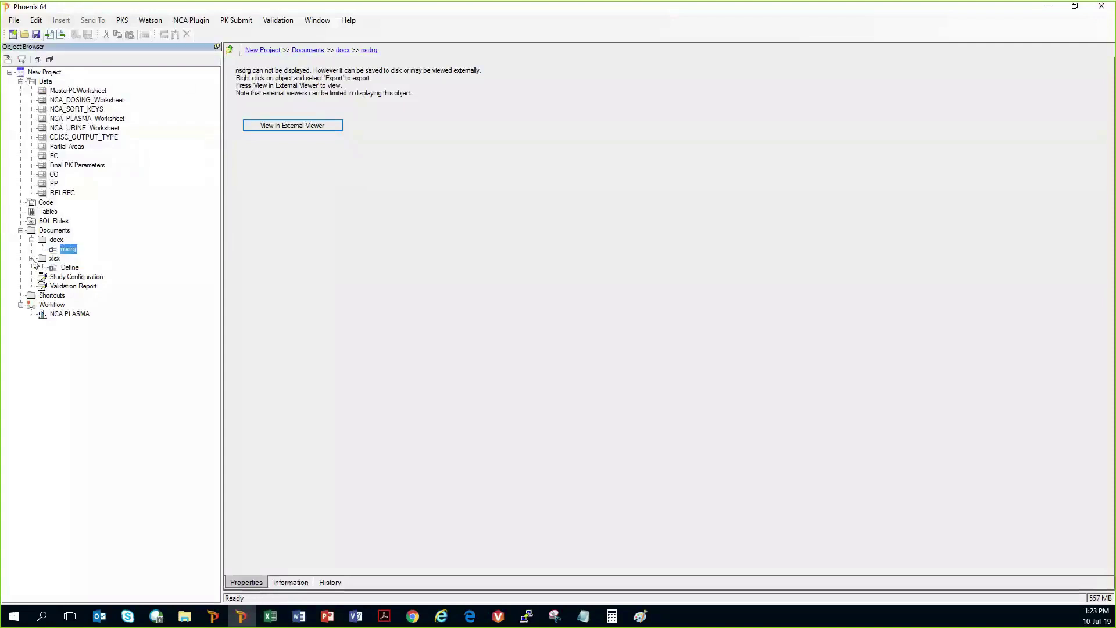
left_click(70, 268)
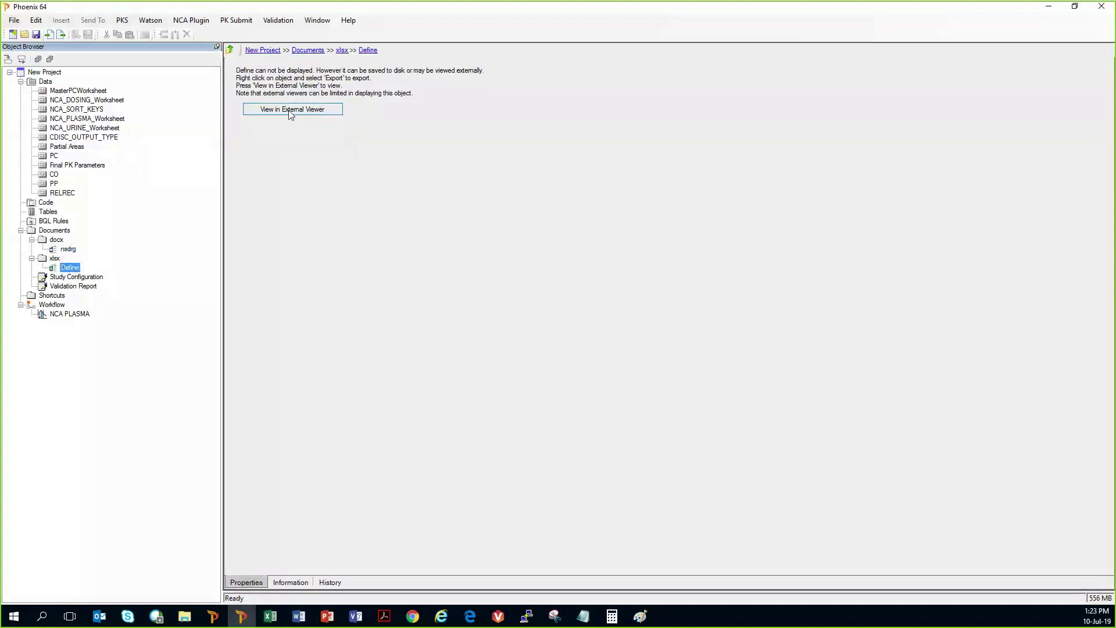
left_click(291, 112)
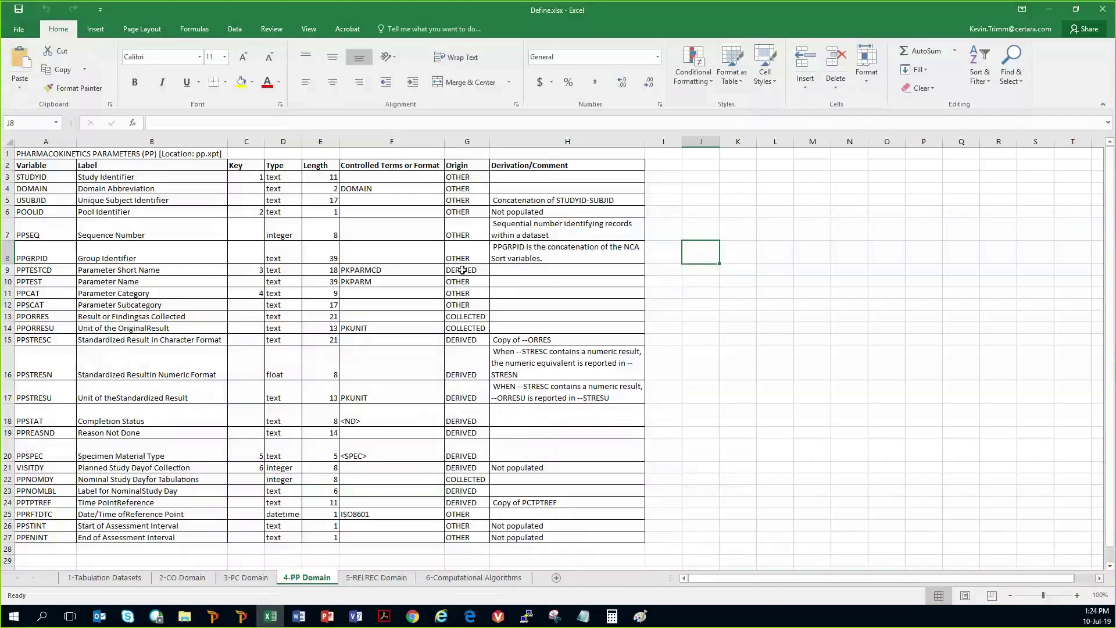
left_click(115, 576)
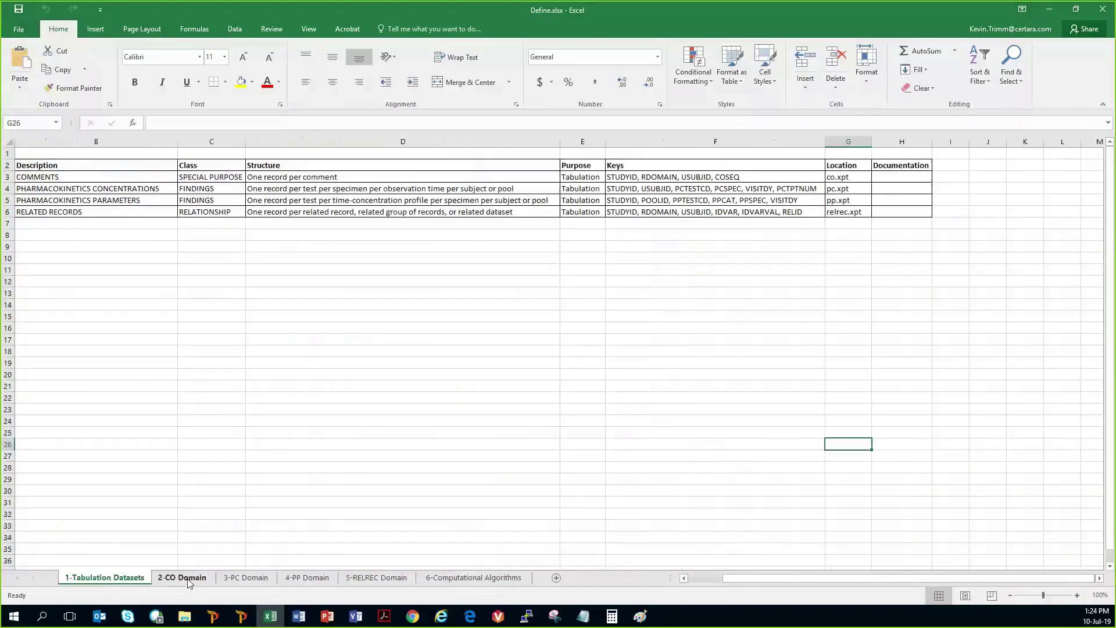
left_click(188, 580)
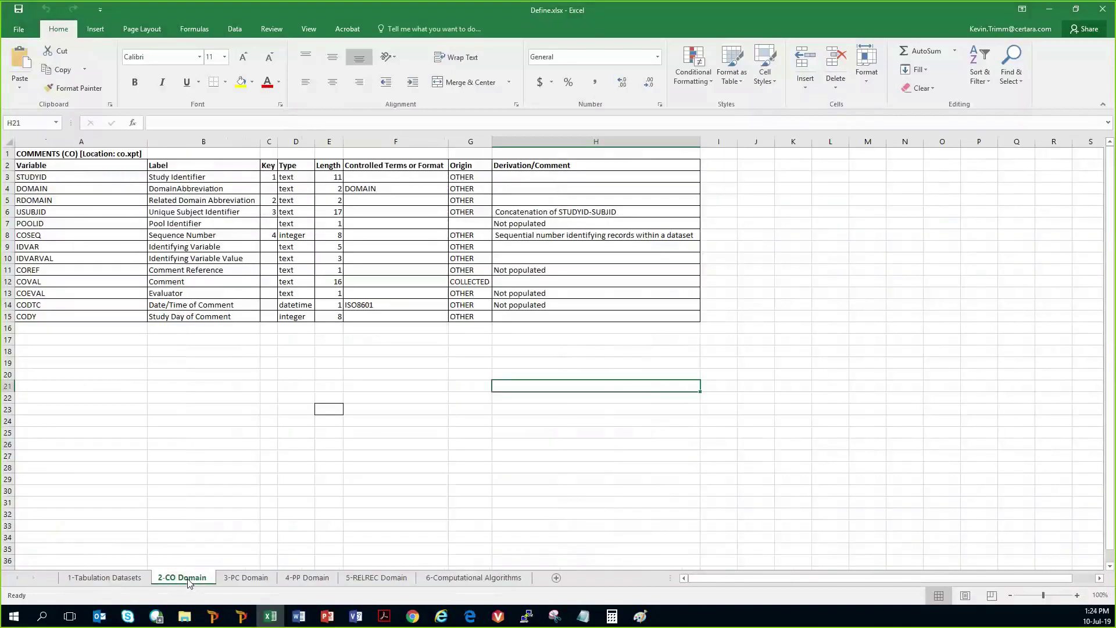
left_click(236, 579)
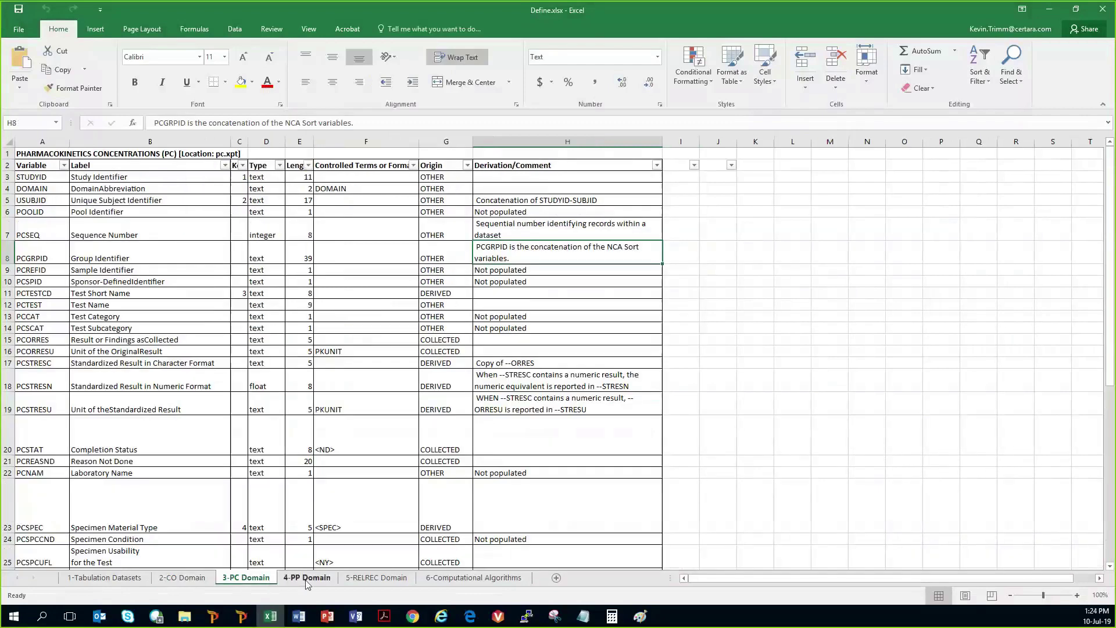
left_click(308, 579)
left_click(372, 579)
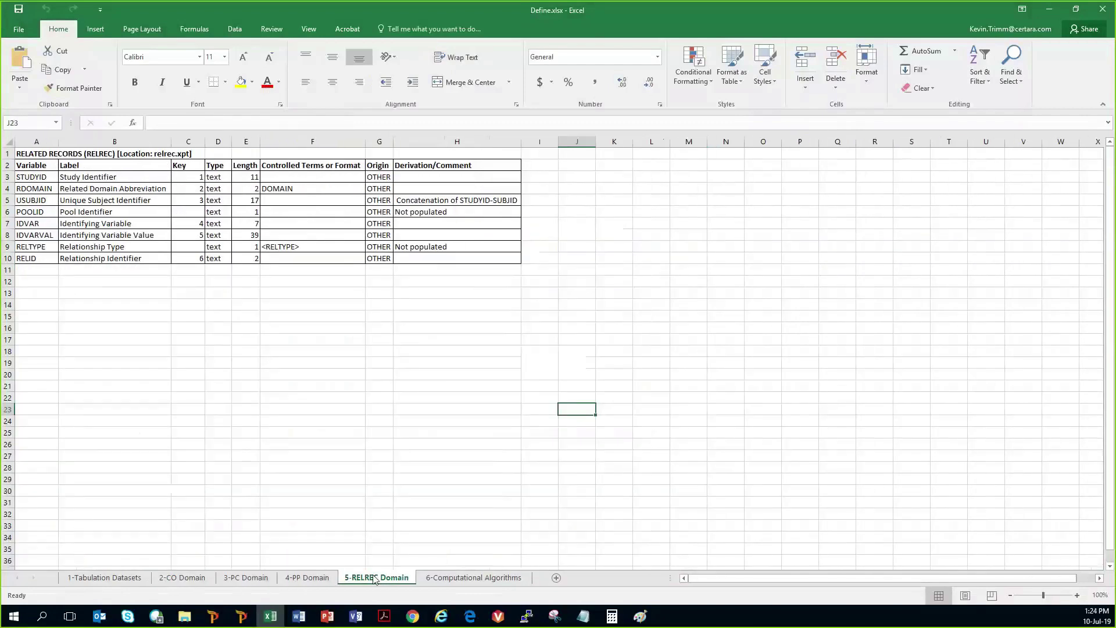
left_click(442, 578)
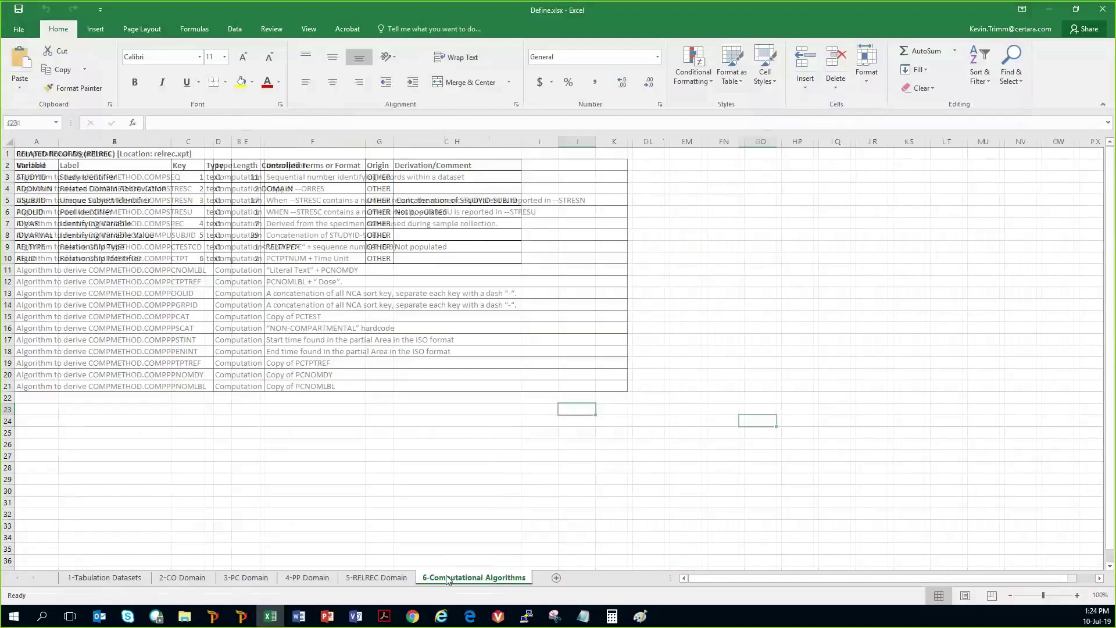
Switch back to Phoenix and export the SAS transport files to the Desktop folder
left_click(242, 618)
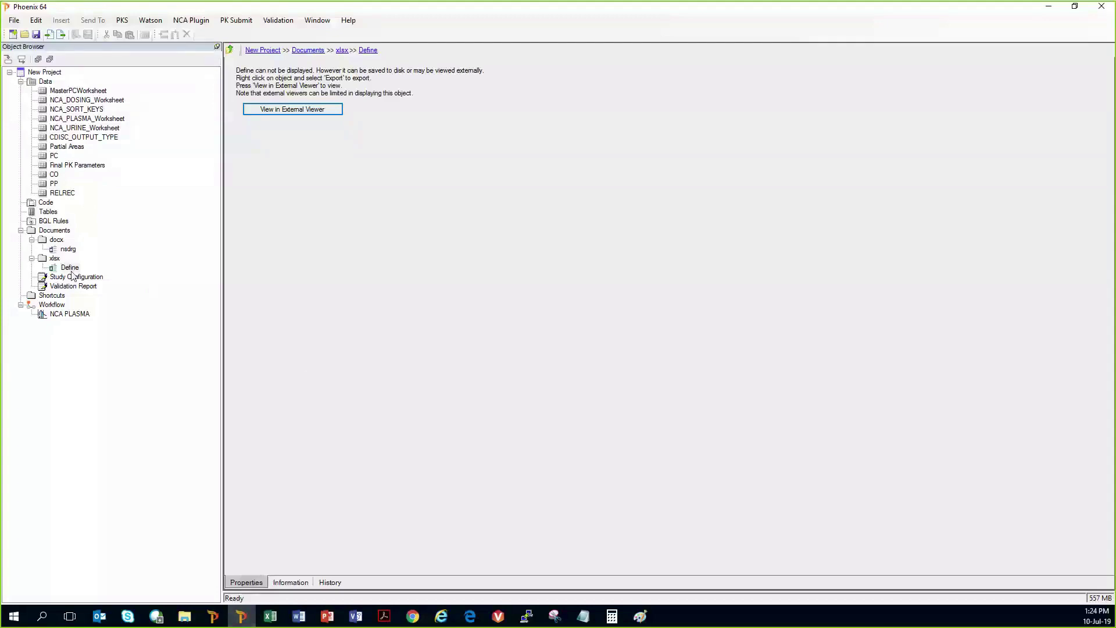
left_click(243, 22)
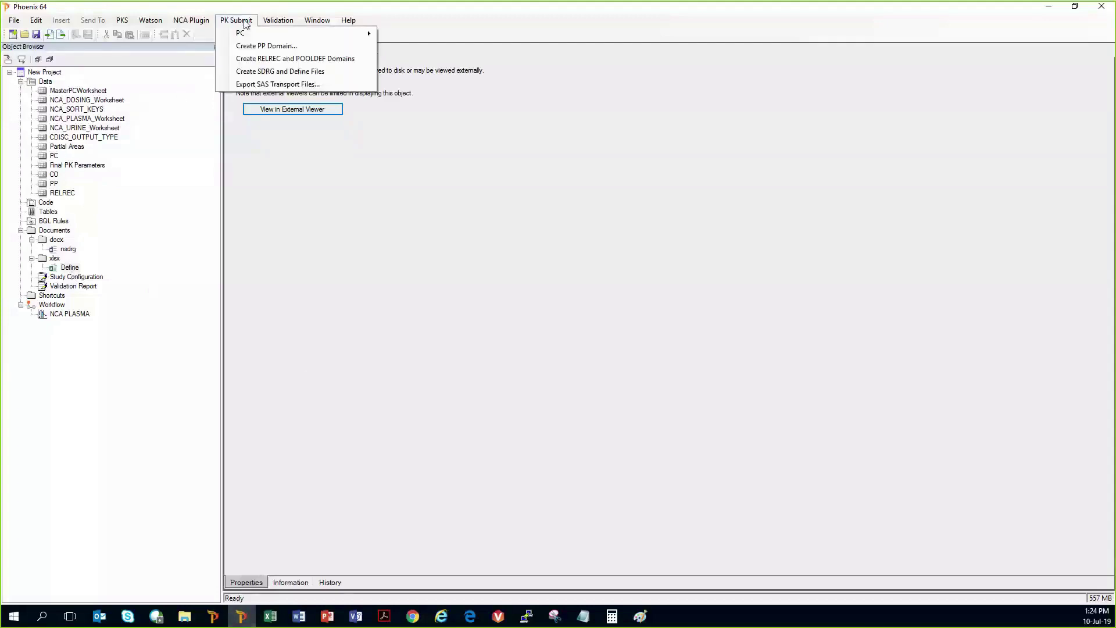
left_click(251, 85)
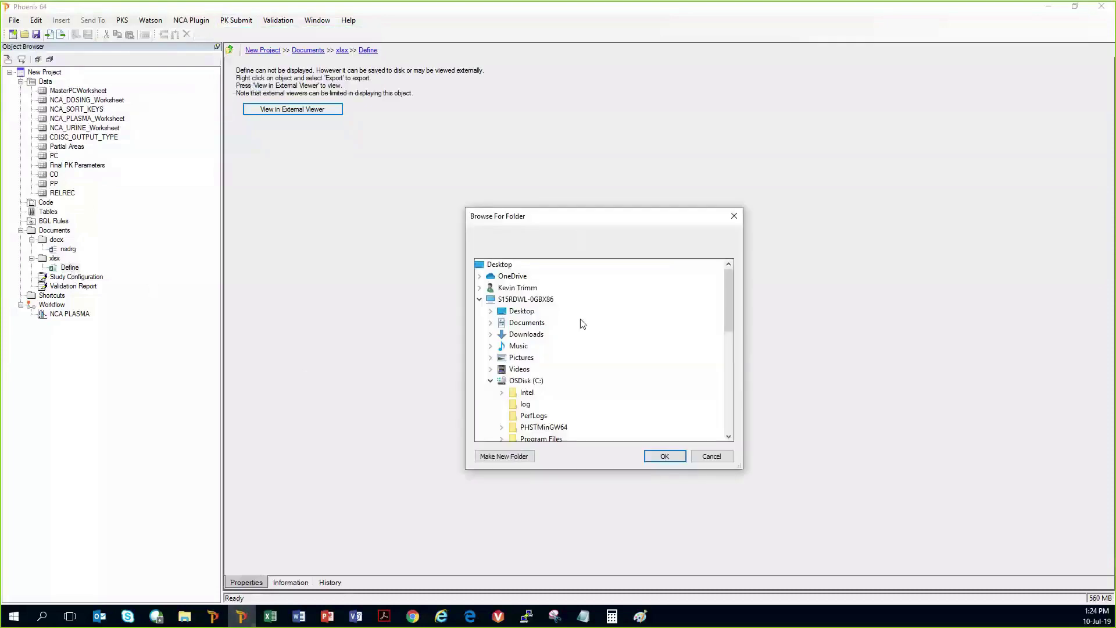
scroll(583, 324, "down", 2)
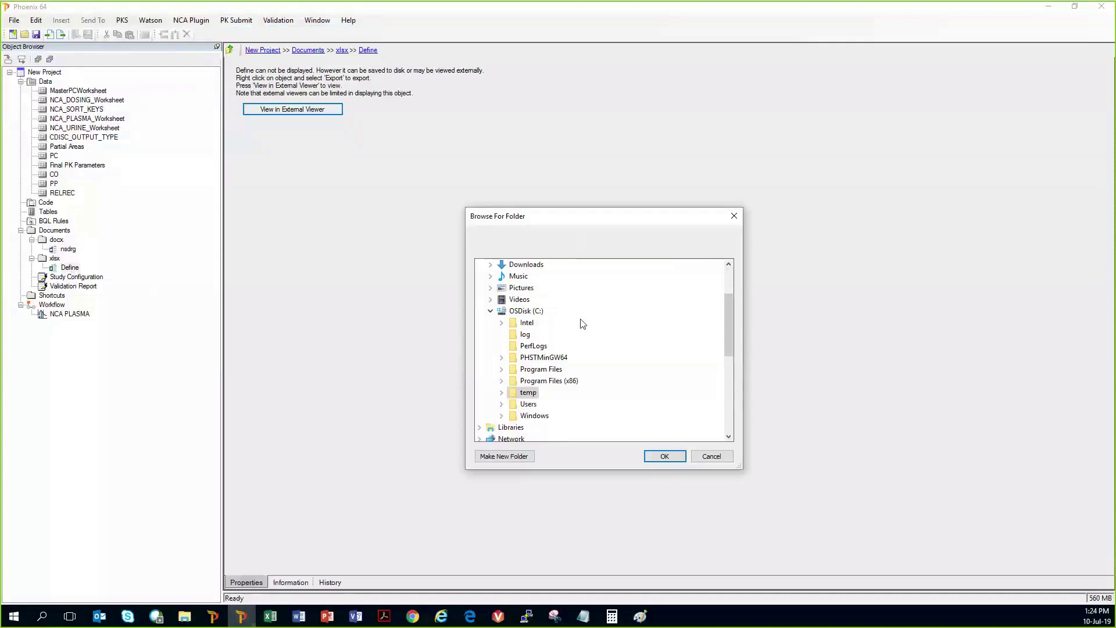
scroll(582, 324, "up", 5)
left_click(522, 316)
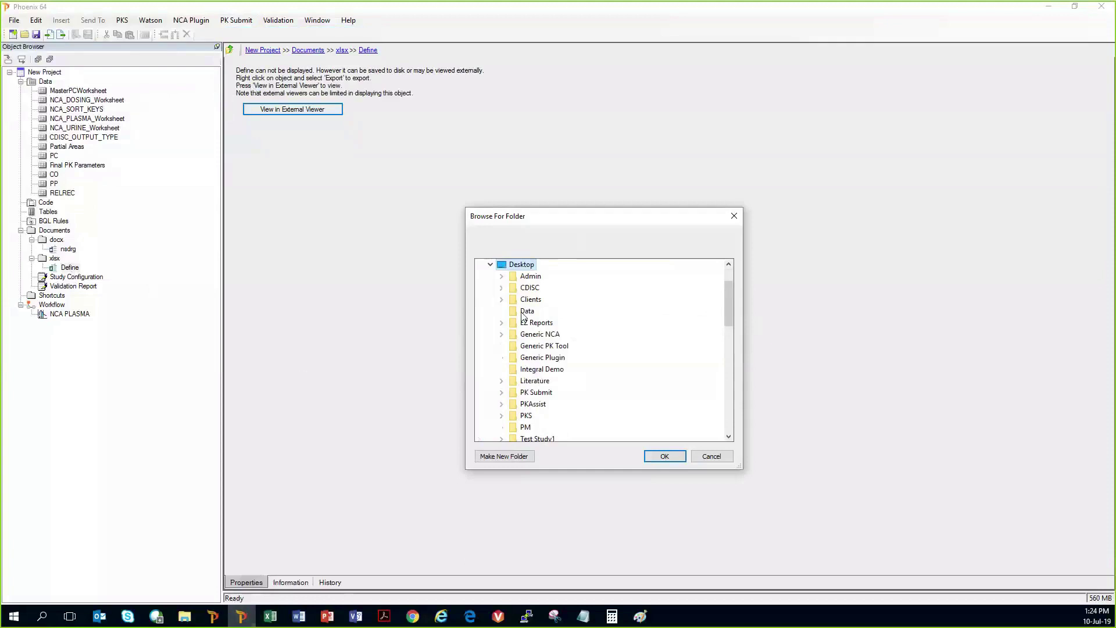
left_click(663, 457)
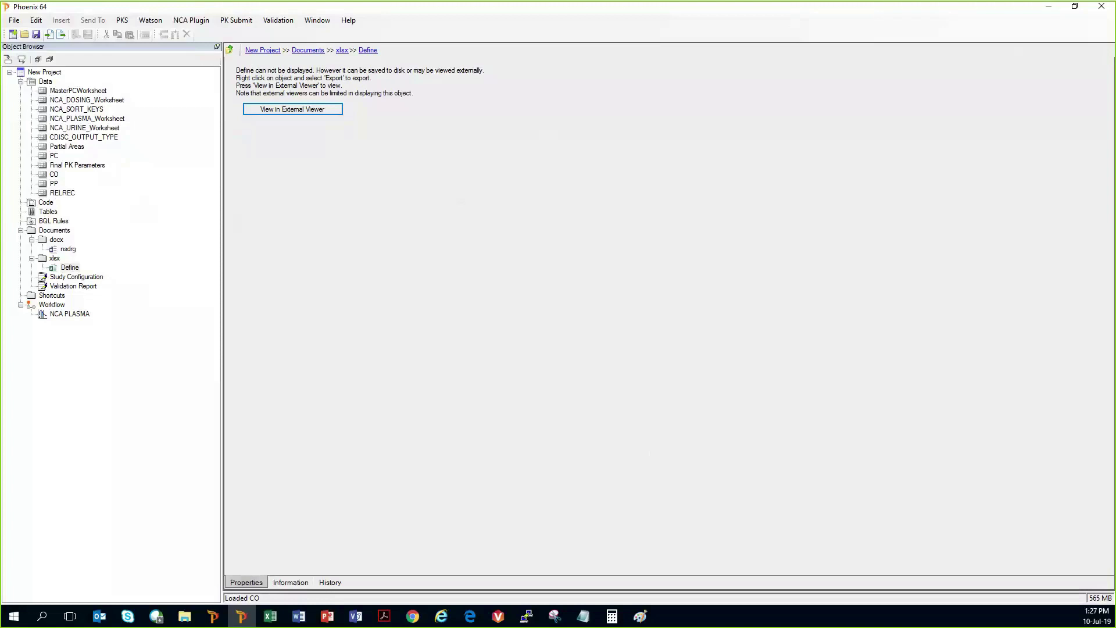
Start creating the PP domain and check the exclusion and comment options available for a single parameter row
left_click(223, 24)
left_click(261, 50)
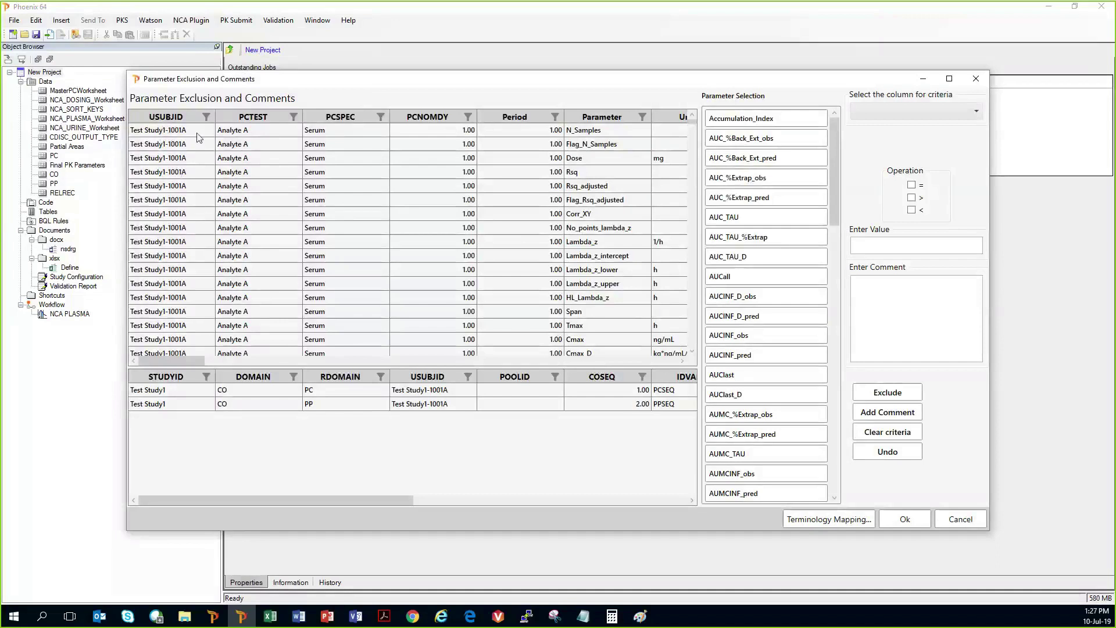
right_click(368, 137)
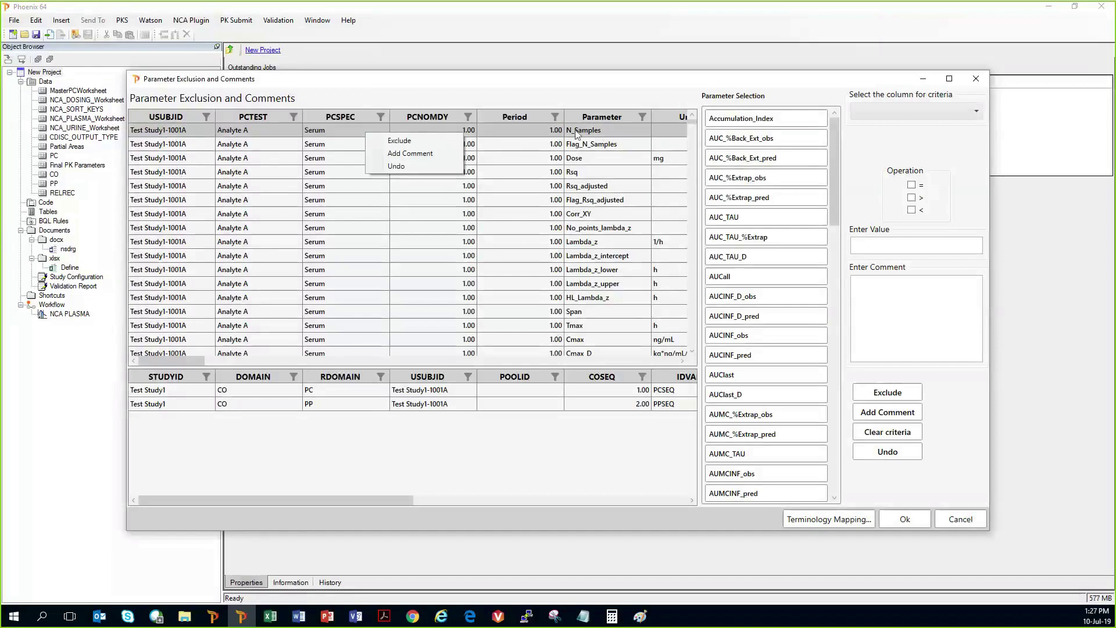
left_click(557, 189)
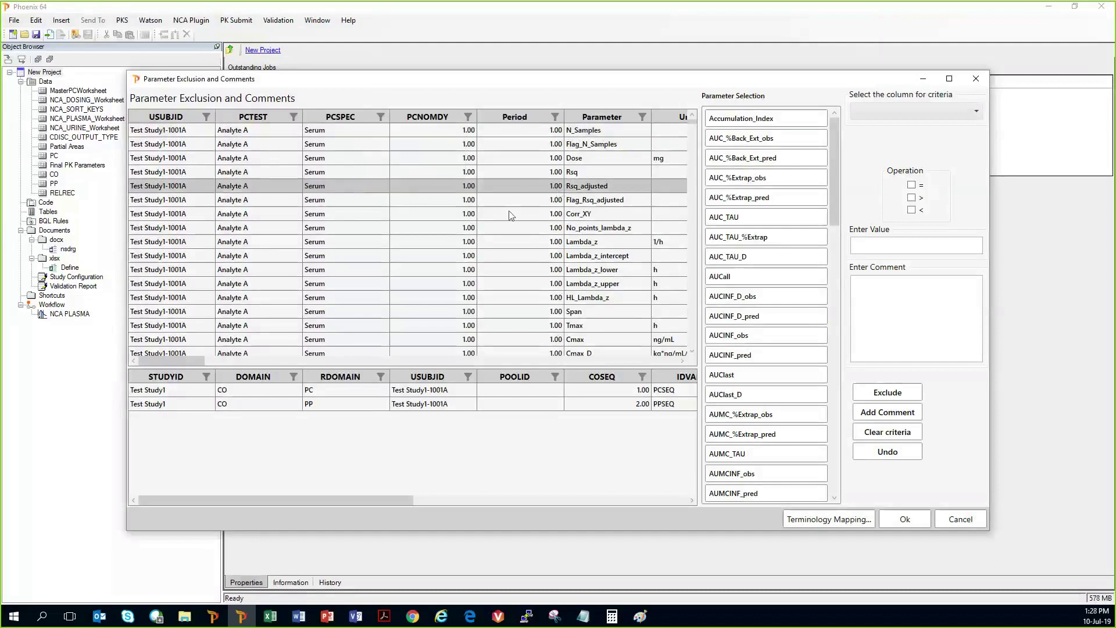
Exclude the AUClast row of subject Test Study1-1001A with the reason "insufficient number of samples to calculate"
scroll(506, 221, "down", 2)
scroll(505, 221, "down", 3)
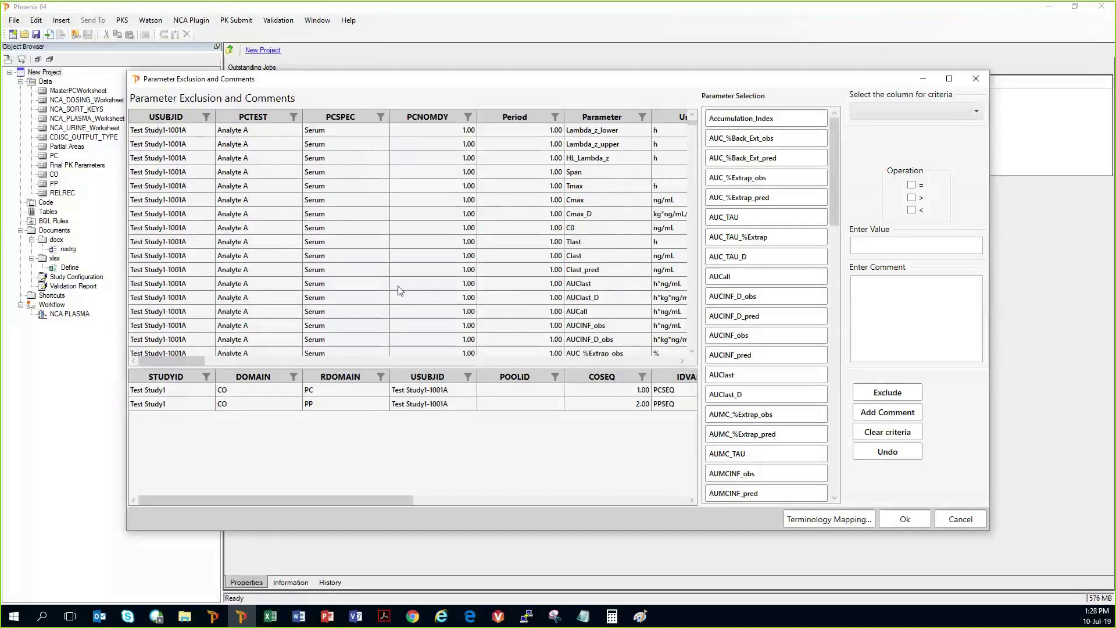
right_click(527, 289)
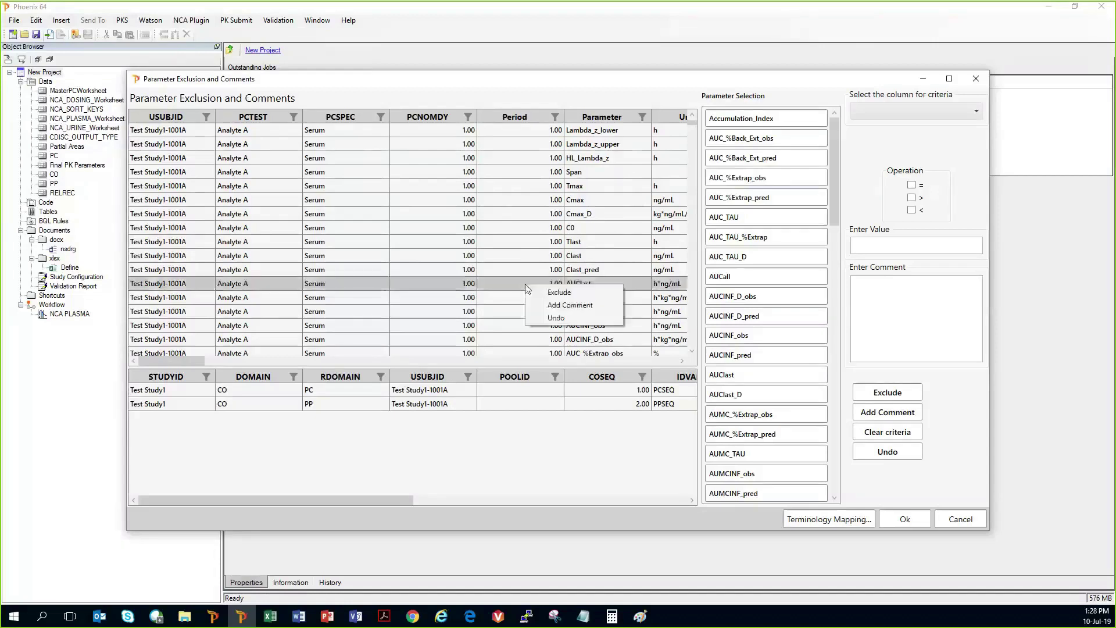
left_click(559, 292)
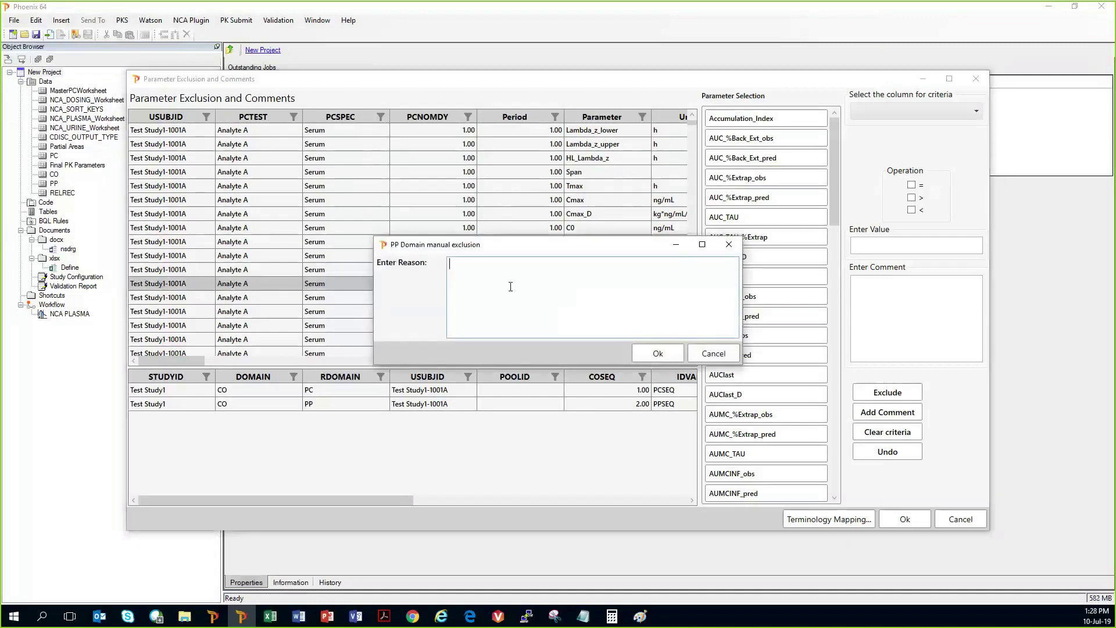
type("insufficient number of sample t")
key("BackSpace")
type("s to calcu")
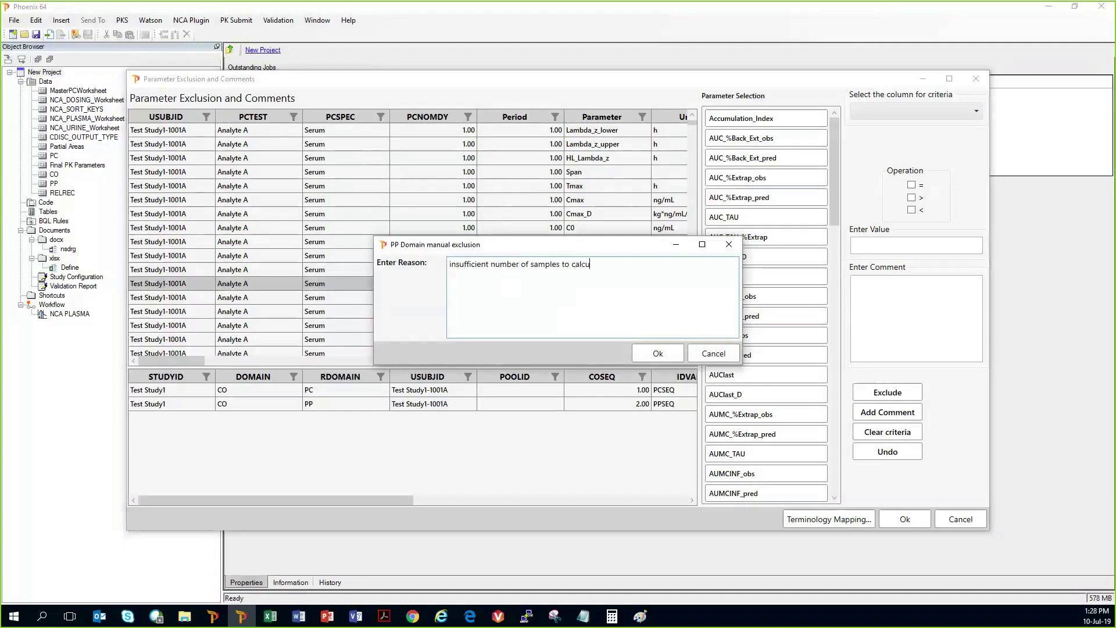
type("late")
left_click(658, 354)
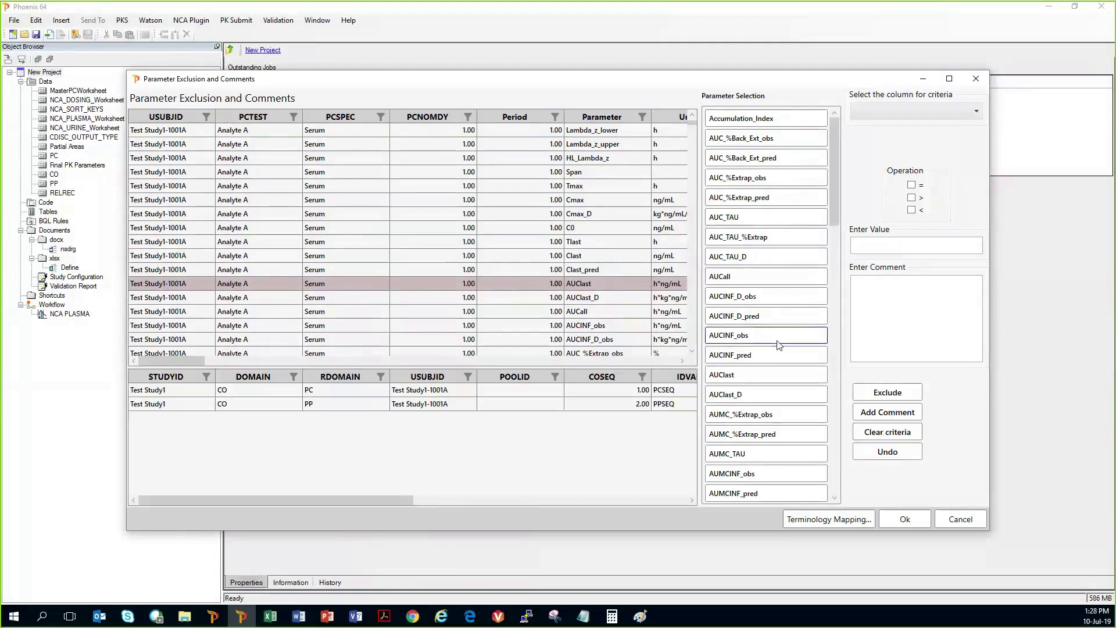
Exclude the AUCall parameter where PCNOMDY equals 1, with the comment "not enough samples collected"
left_click(741, 278)
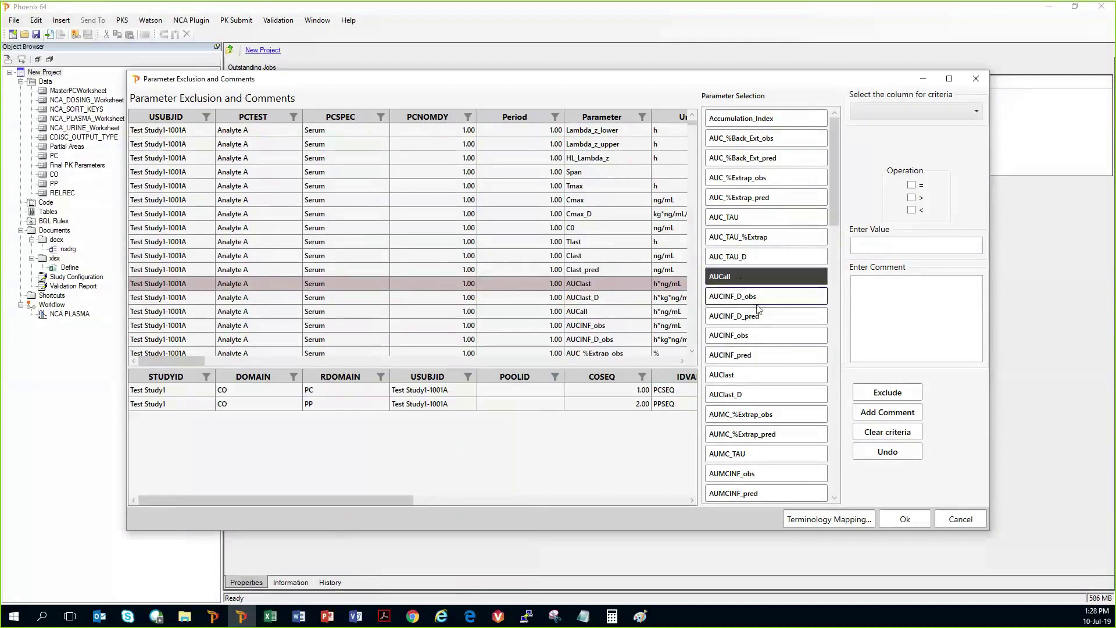
left_click(977, 114)
left_click(918, 181)
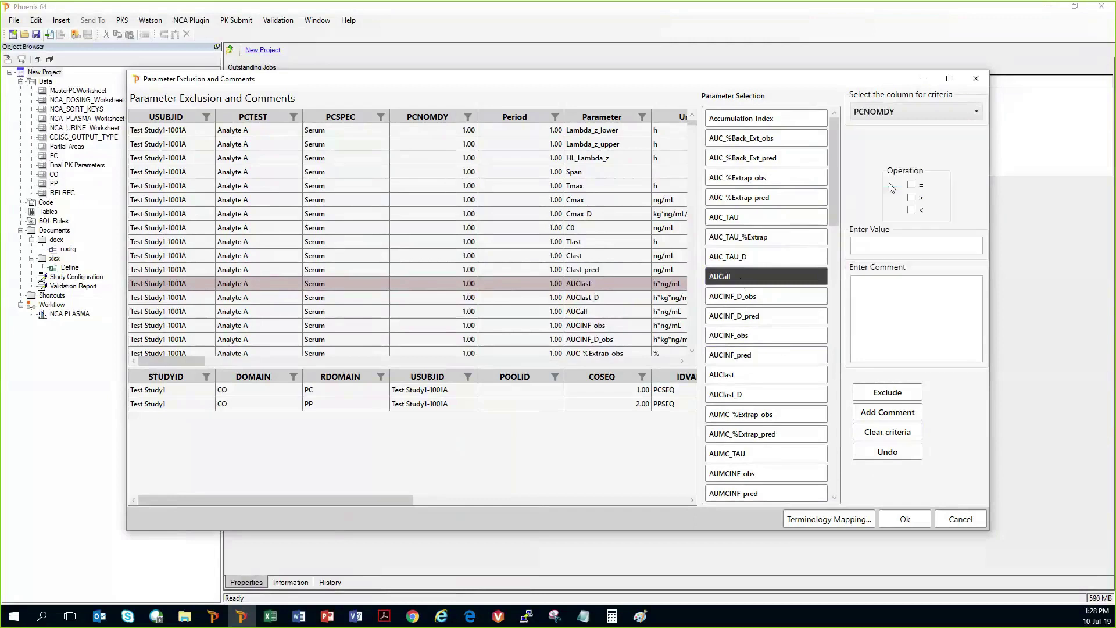
left_click(912, 185)
left_click(897, 246)
type("1")
left_click(897, 296)
type("not enough")
type("sa")
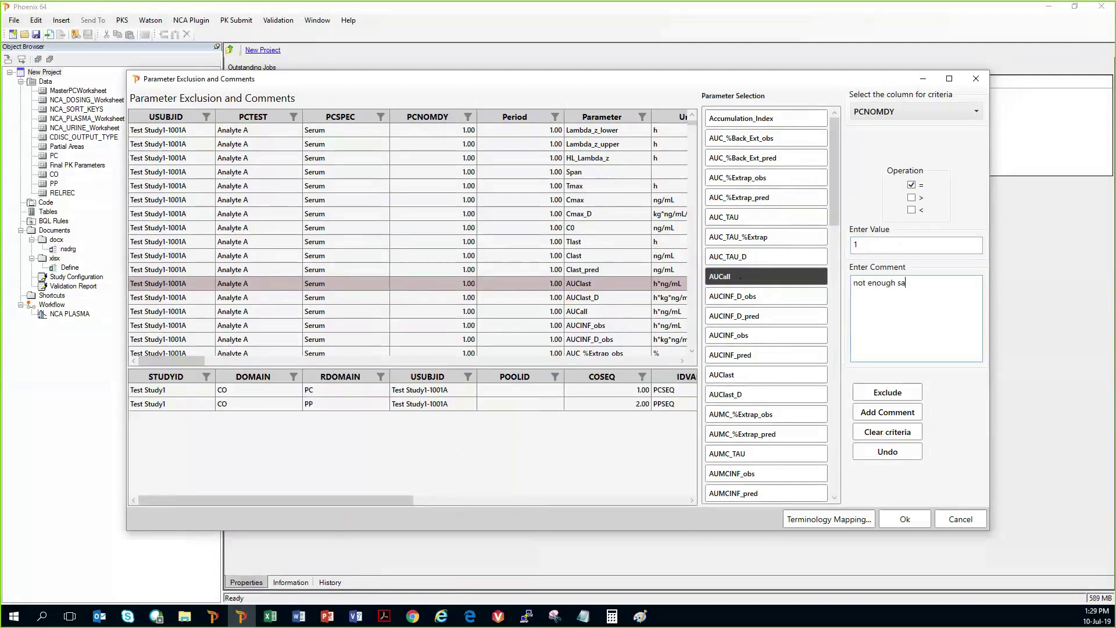
type("mples collected")
left_click(916, 395)
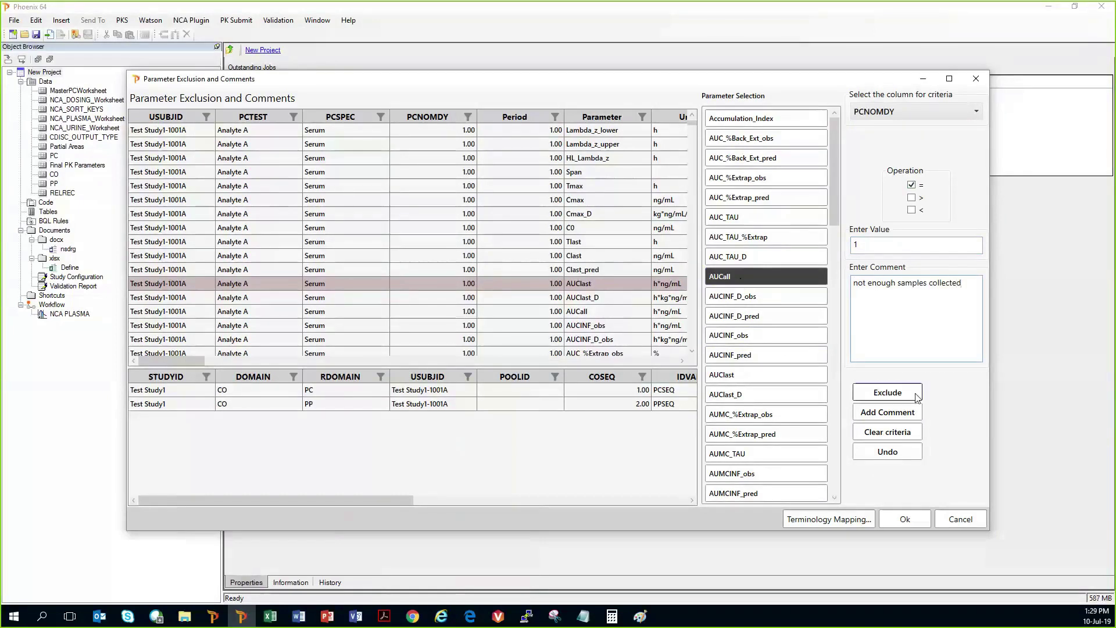